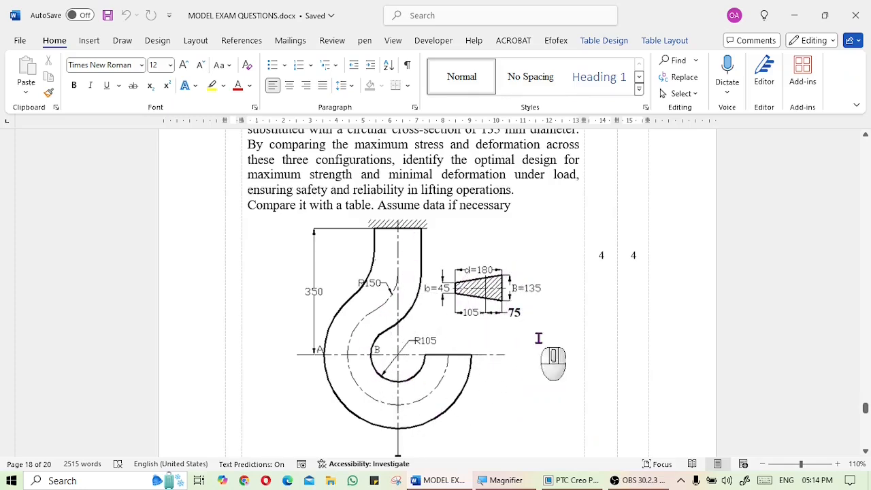
# Review the crane hook problem statement and its dimensioned drawing in the exam document
pyautogui.scroll(1, 555, 350)
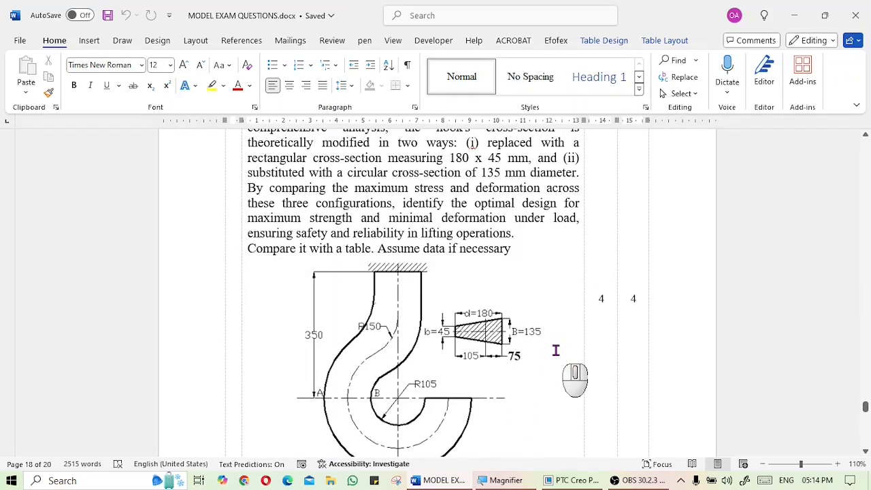
pyautogui.scroll(1, 555, 350)
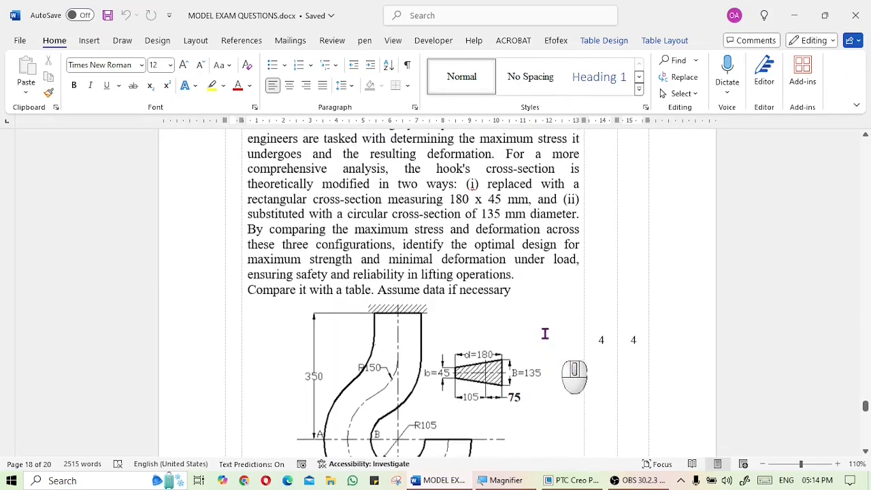
pyautogui.moveTo(250, 202); pyautogui.dragTo(454, 215)
pyautogui.scroll(-1, 538, 292)
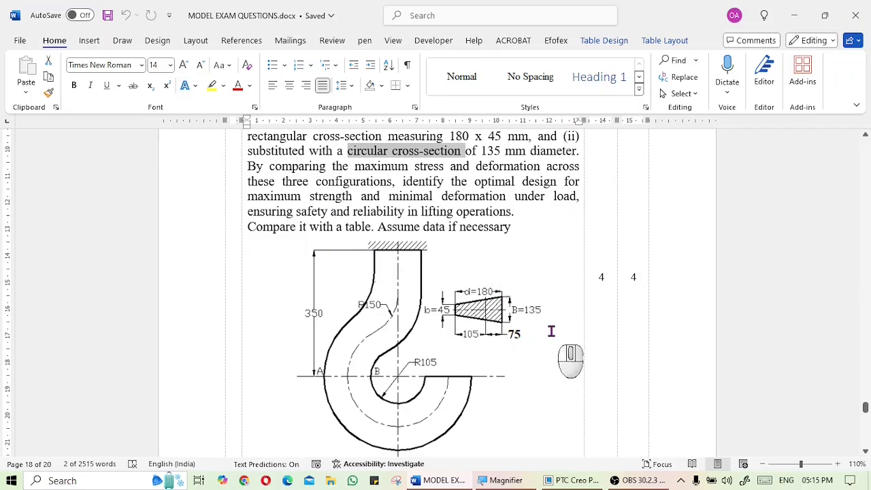
pyautogui.scroll(-1, 489, 312)
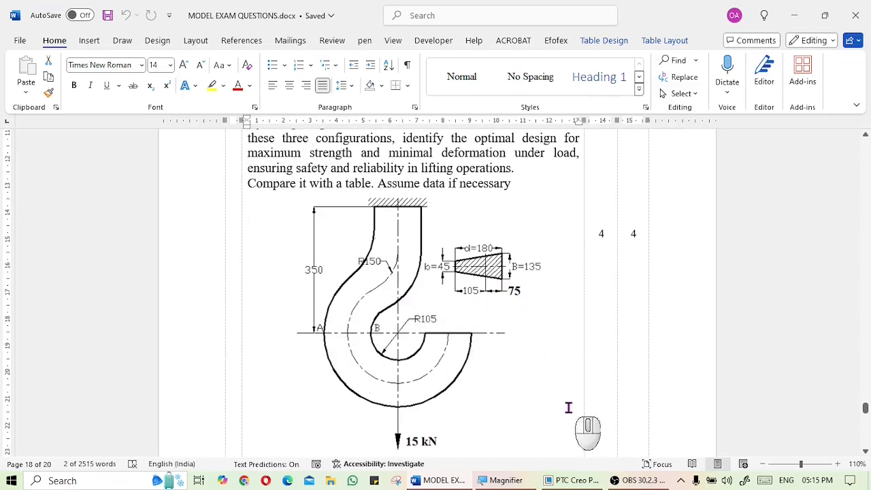
# Switch to Creo Parametric and create a new solid part named Hook using the mmns_part_solid template instead of the default
pyautogui.click(571, 480)
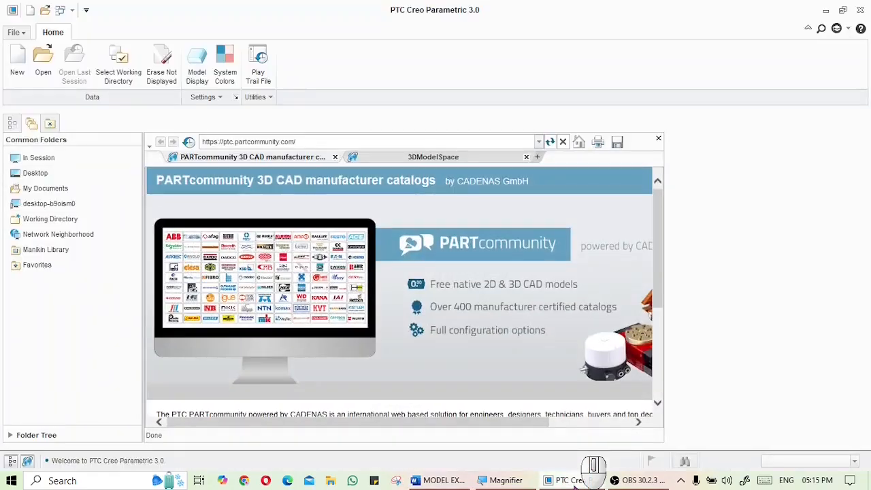
pyautogui.click(25, 68)
pyautogui.click(320, 348)
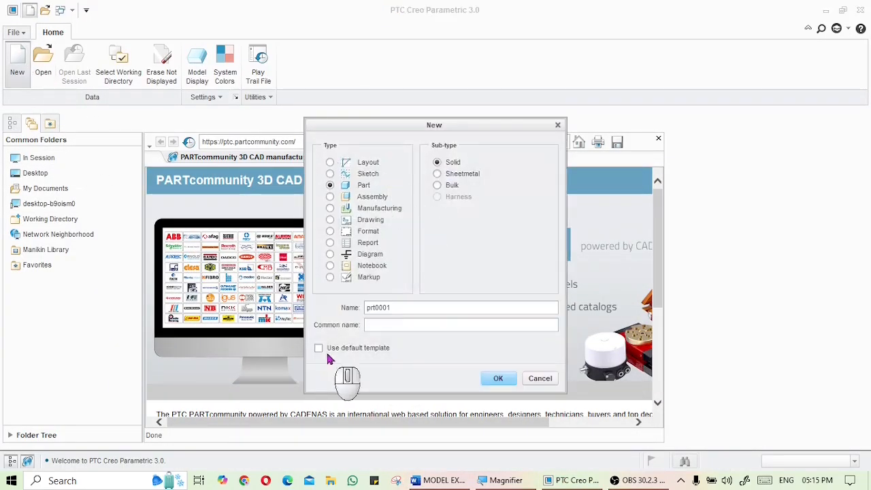
pyautogui.moveTo(403, 308); pyautogui.dragTo(348, 307)
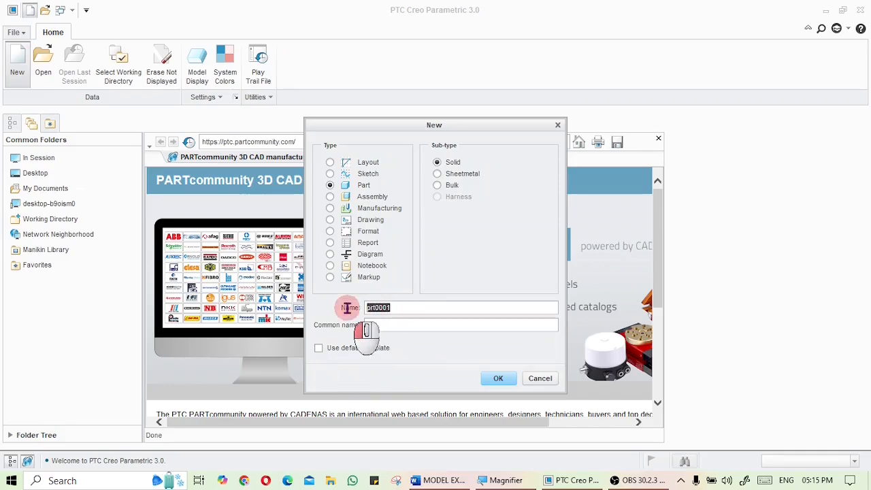
pyautogui.write('Hook')
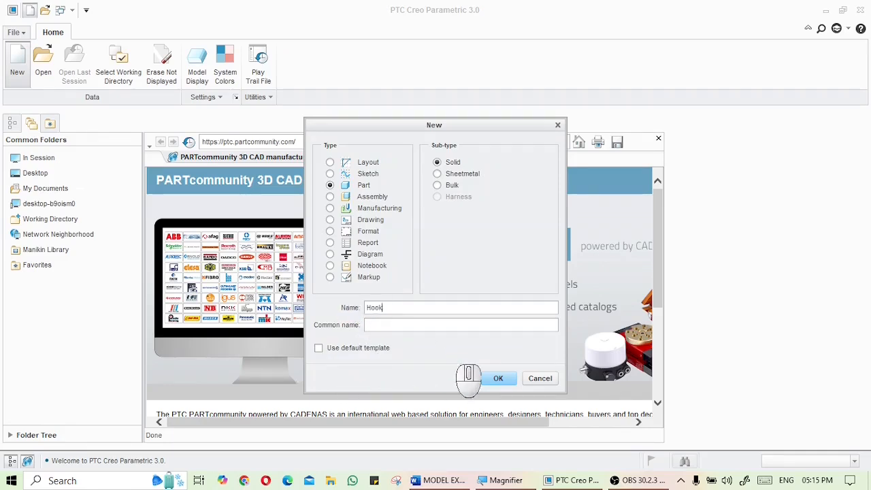
pyautogui.click(495, 378)
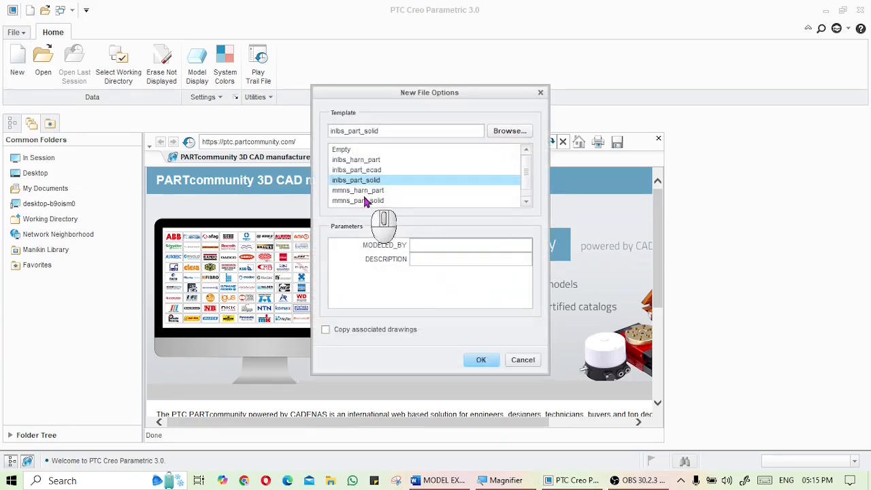
pyautogui.click(365, 195)
pyautogui.click(368, 201)
pyautogui.click(483, 360)
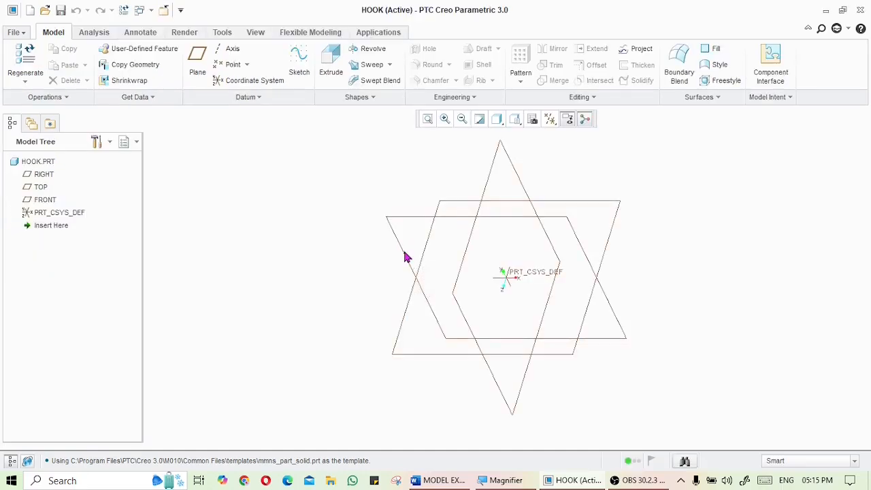
# Start a sketch on the FRONT plane and orient it to the sketch view
pyautogui.click(442, 480)
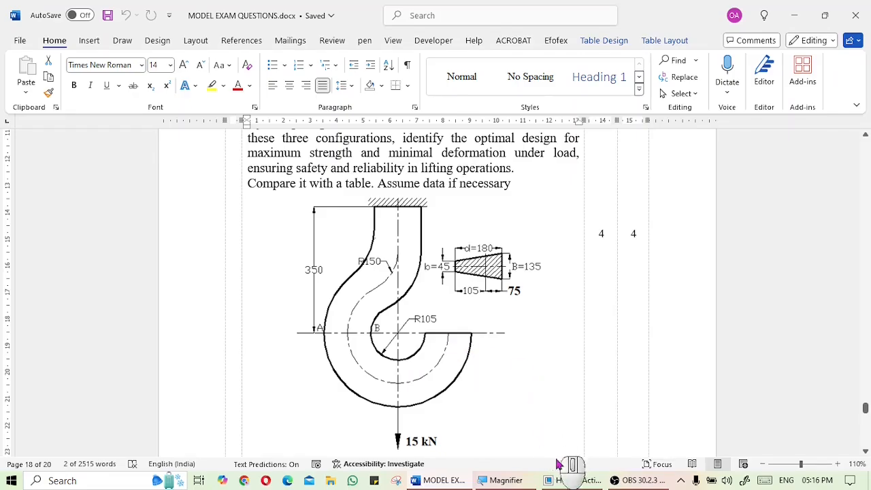
pyautogui.click(572, 480)
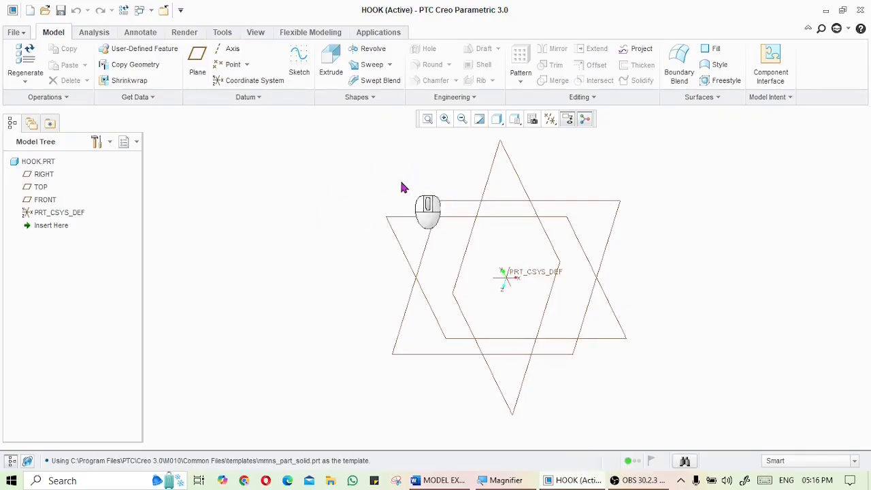
pyautogui.click(302, 65)
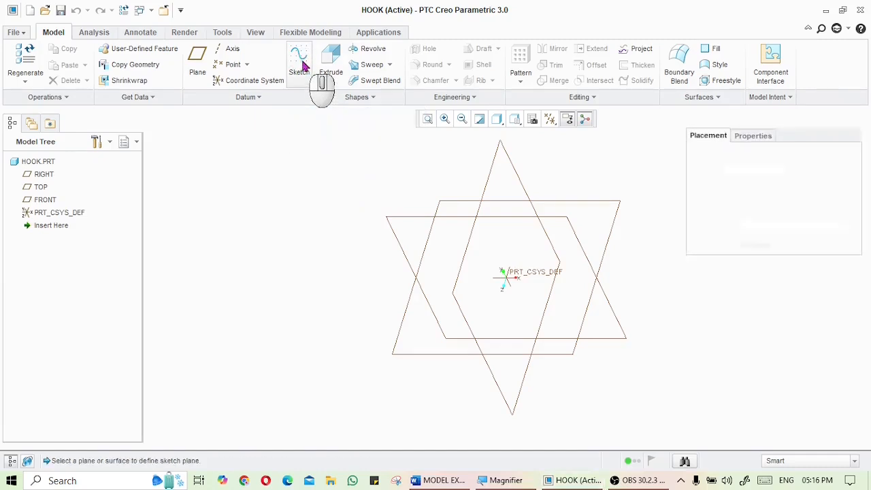
pyautogui.click(46, 200)
pyautogui.click(799, 283)
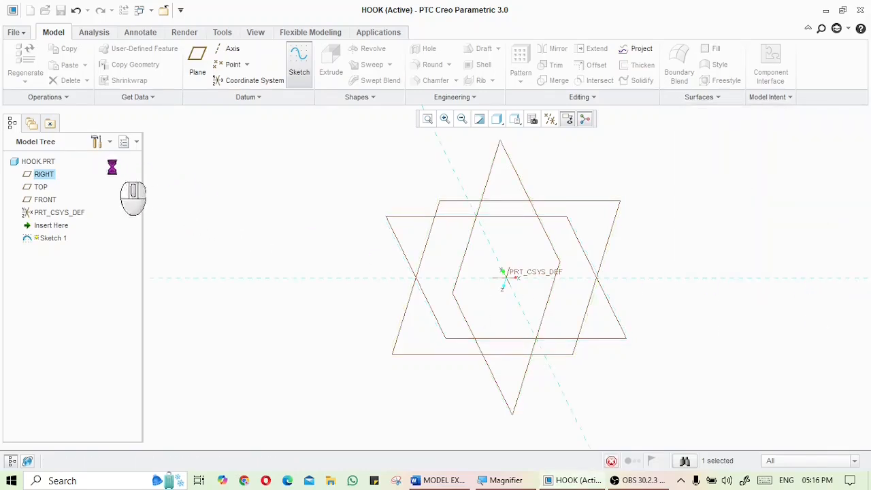
pyautogui.click(18, 80)
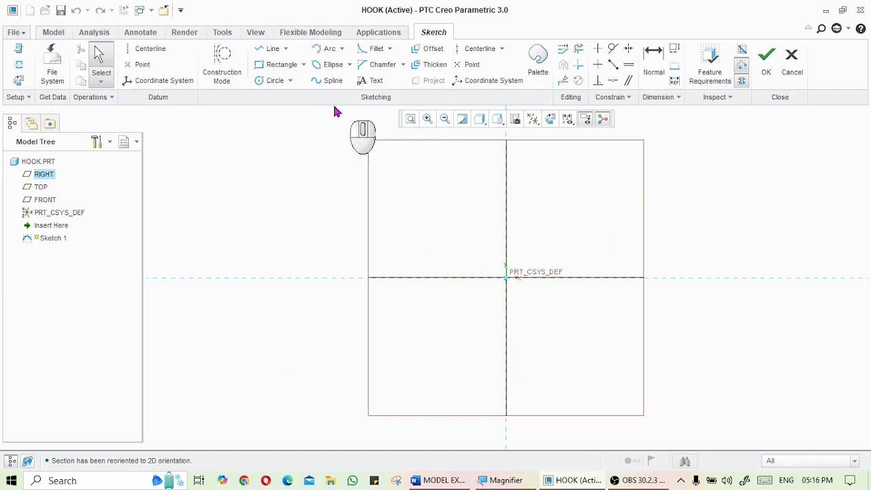
# Sketch a circle centred on the origin of the sketch
pyautogui.click(264, 80)
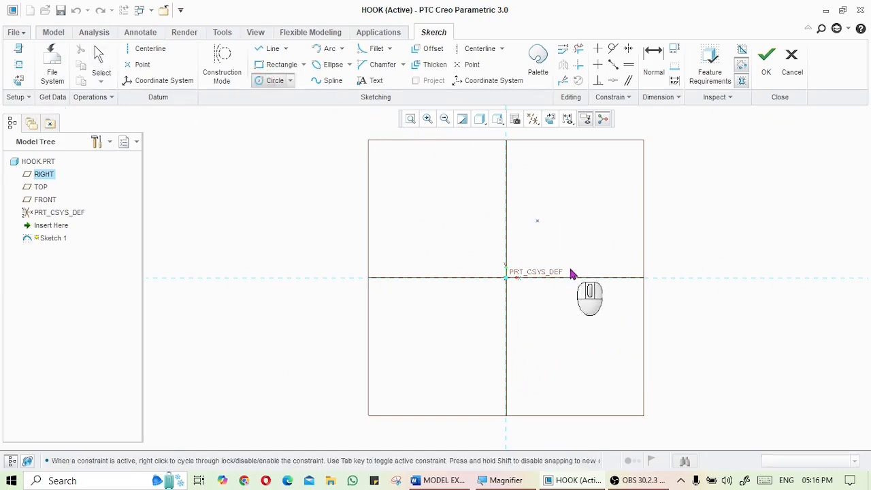
pyautogui.click(506, 277)
pyautogui.click(591, 213)
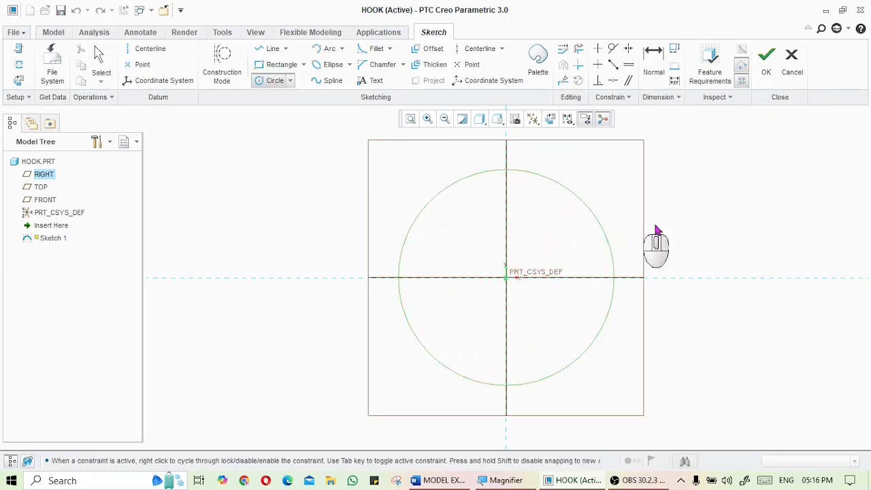
pyautogui.middleClick(717, 232)
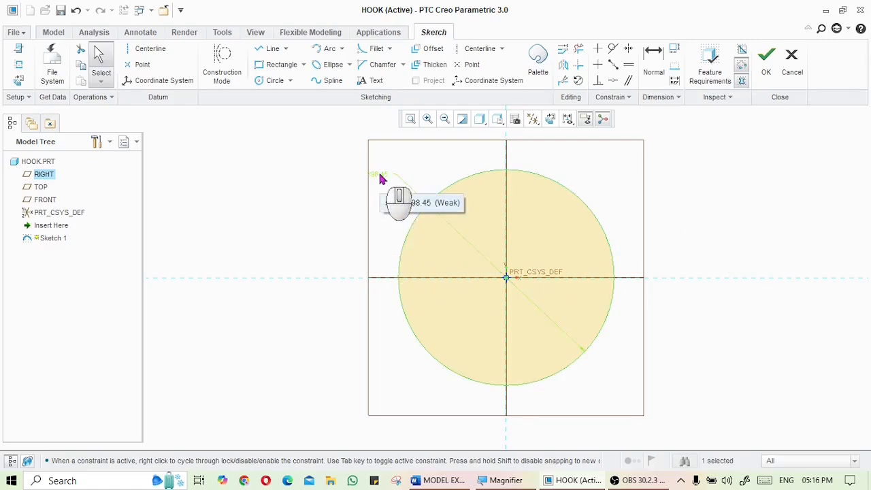
# Set the circle's diameter to 390, entered as twice 105 plus 90
pyautogui.hotkey('alt', 'Tab')
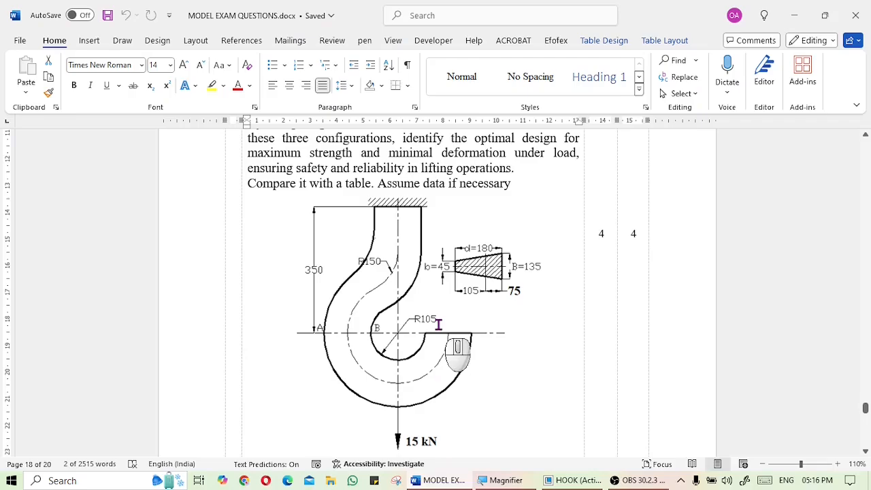
pyautogui.click(438, 479)
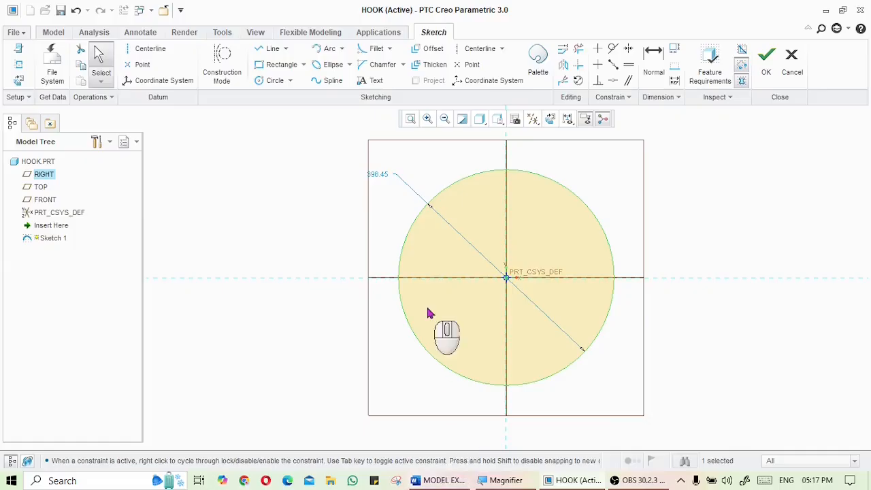
pyautogui.doubleClick(381, 178)
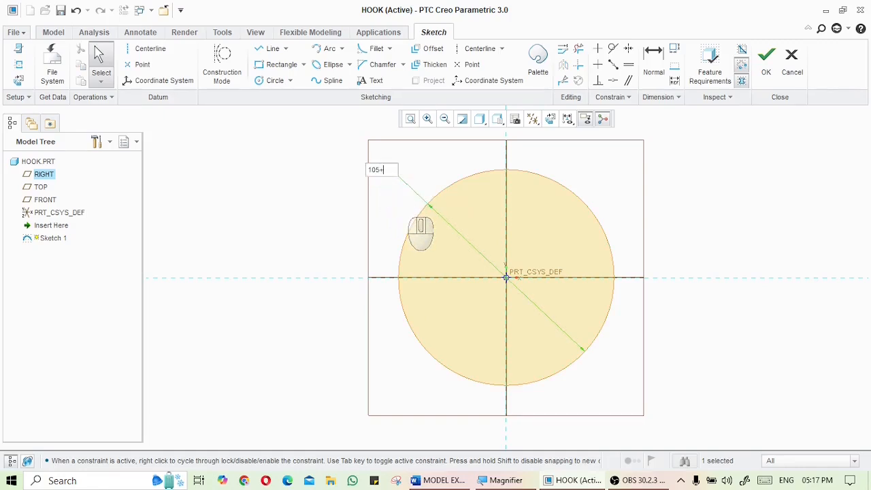
pyautogui.write('105+90')
pyautogui.press('Return')
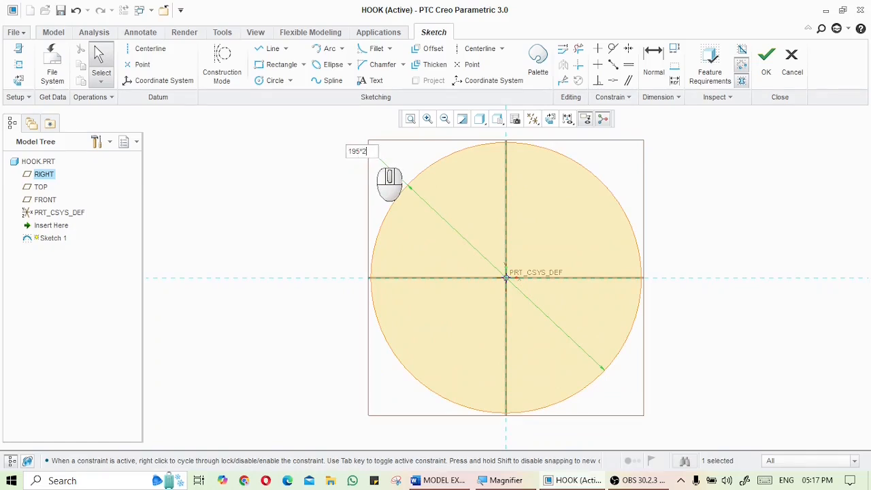
pyautogui.press('Return')
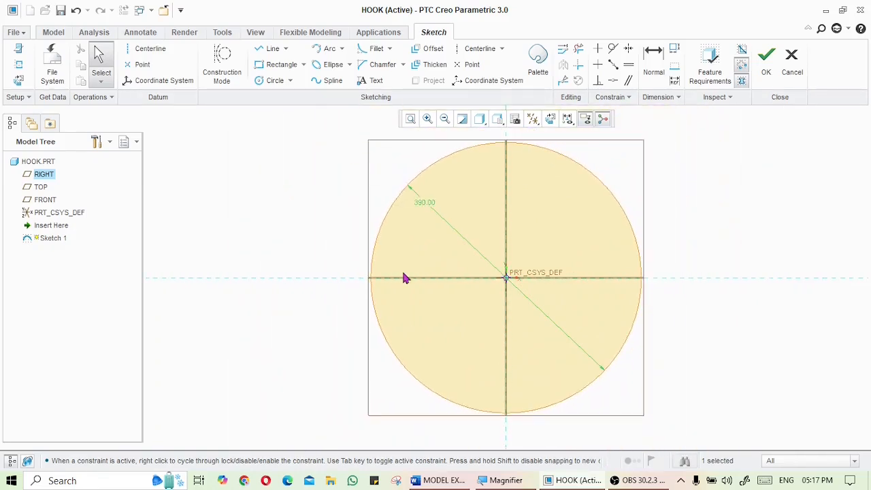
# Draw a vertical line upward from the origin along the vertical reference
pyautogui.scroll(3, 411, 286)
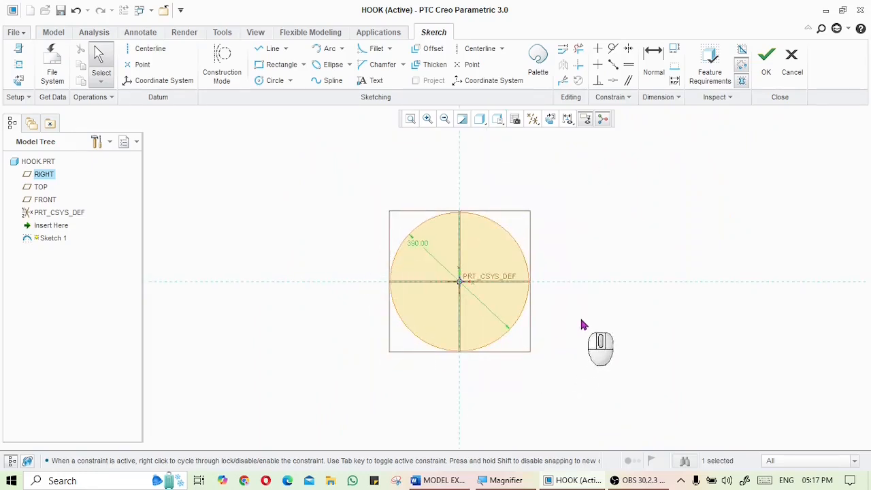
pyautogui.click(266, 52)
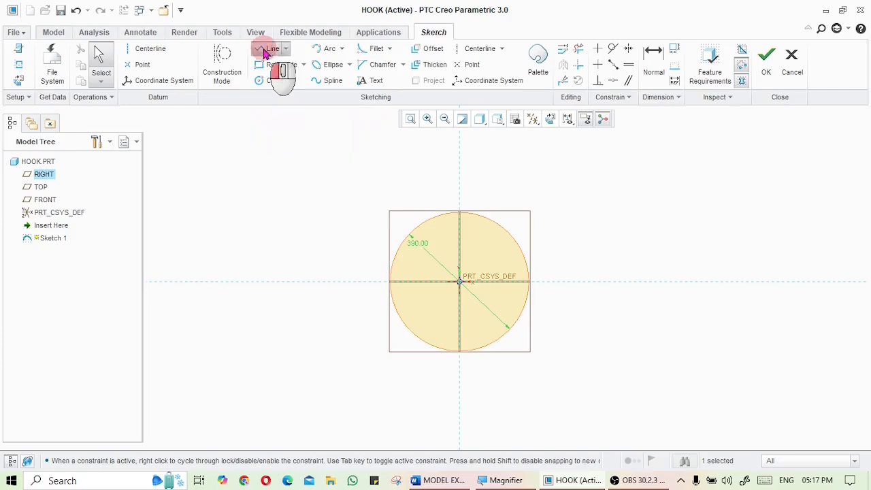
pyautogui.click(460, 279)
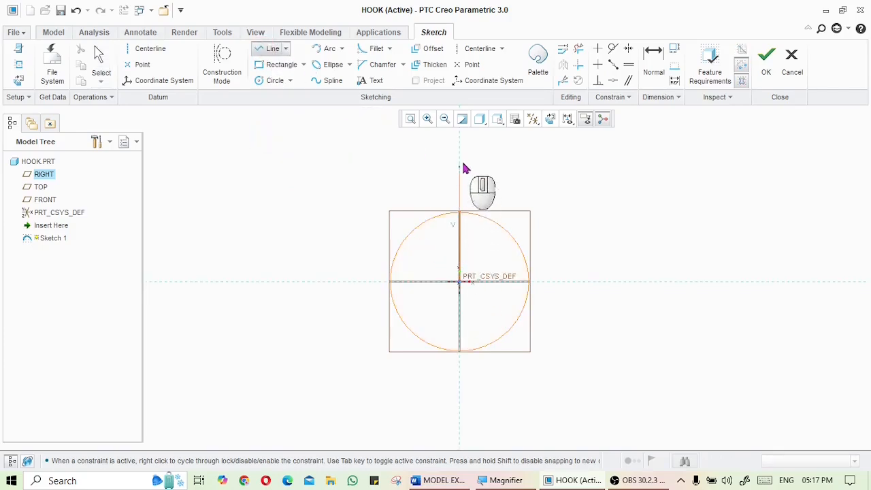
pyautogui.click(459, 141)
pyautogui.middleClick(569, 169)
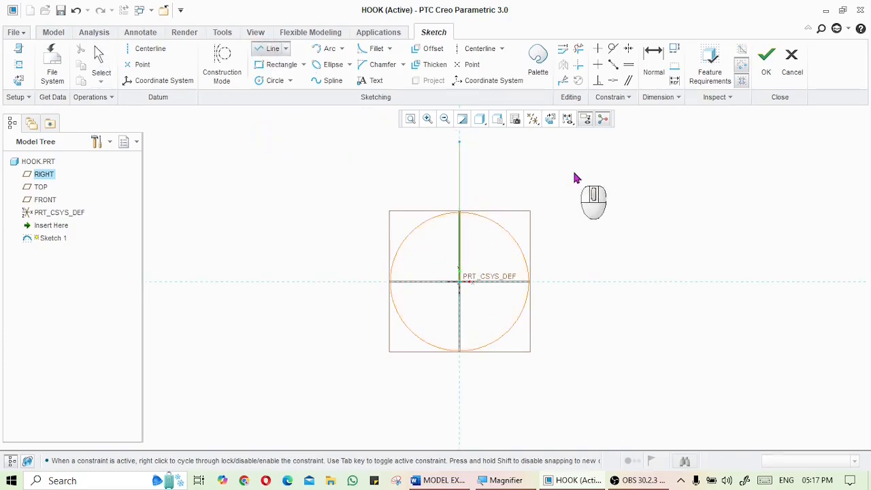
pyautogui.middleClick(573, 174)
# Set the vertical line's length to 350
pyautogui.click(437, 478)
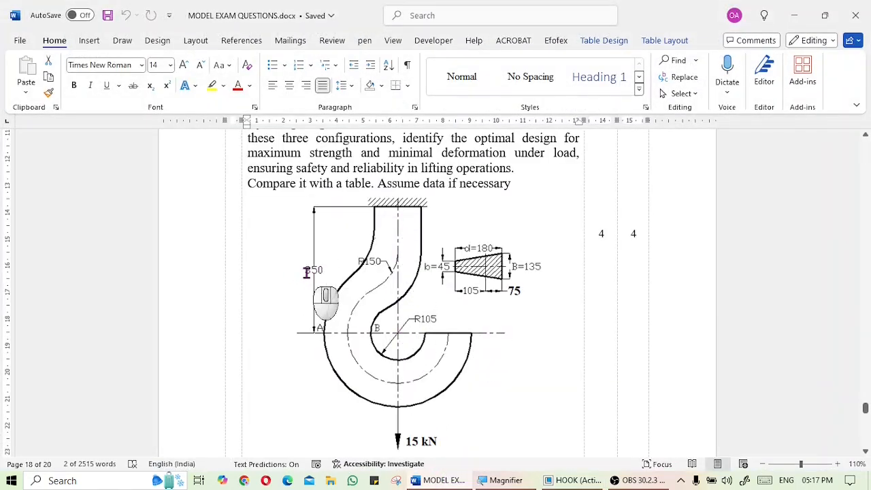
pyautogui.click(564, 480)
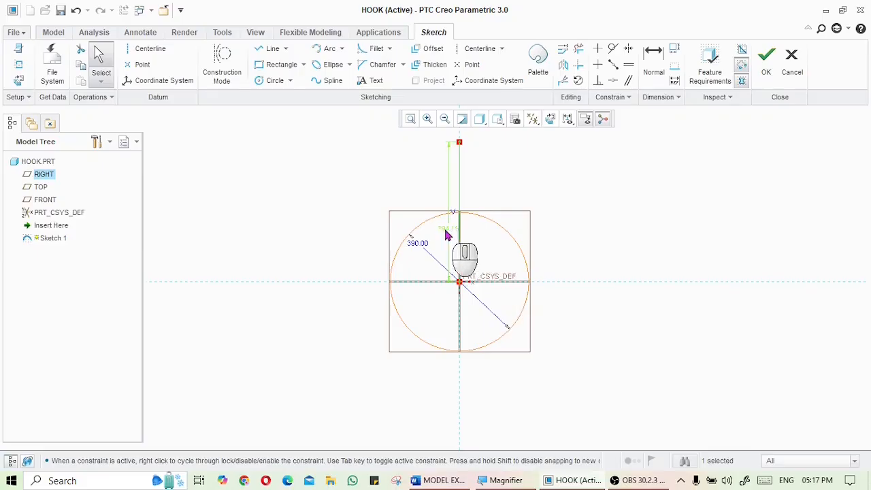
pyautogui.write('350')
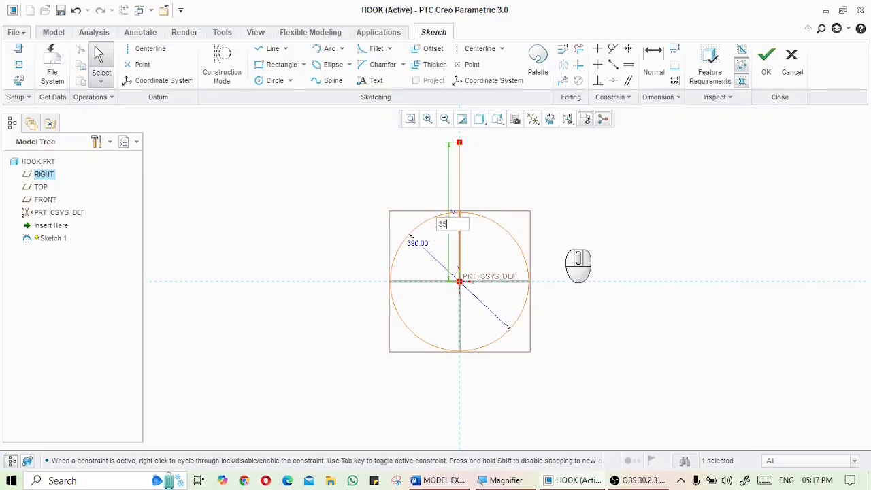
pyautogui.press('Return')
pyautogui.scroll(-3, 509, 190)
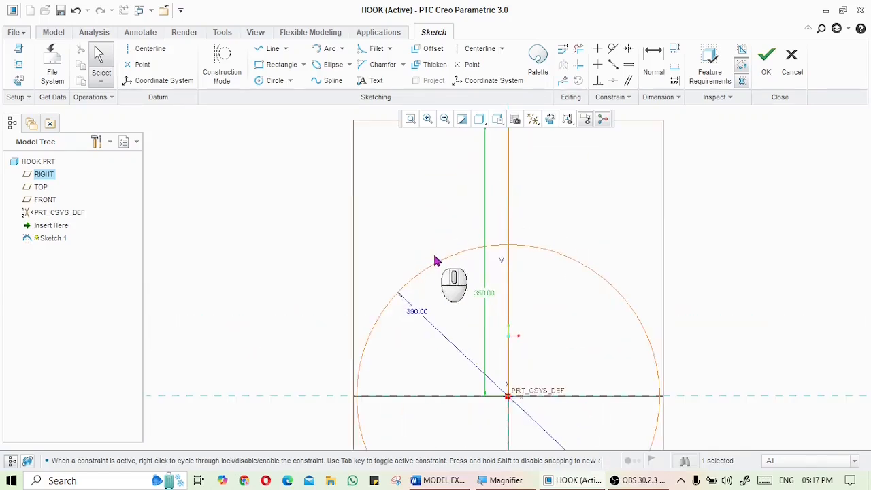
# Fillet the circle and the vertical line, deleting the conflicting dimensions, and set the fillet radius to 150
pyautogui.click(440, 479)
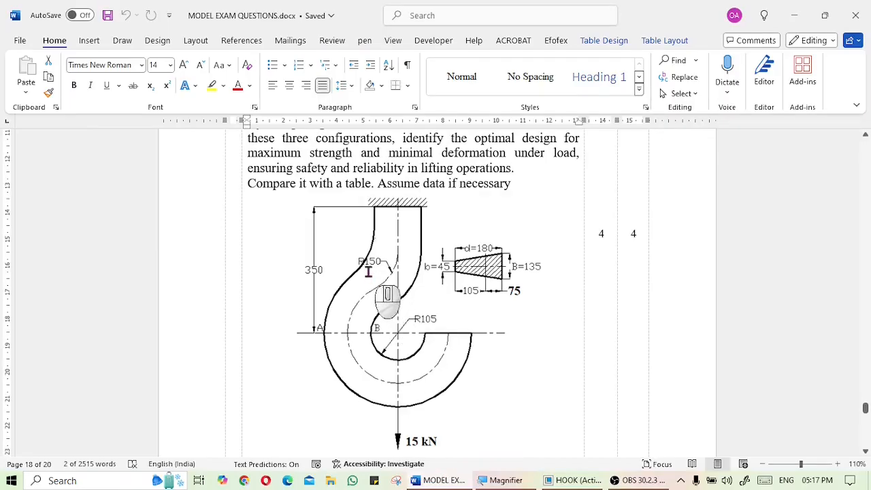
pyautogui.click(448, 480)
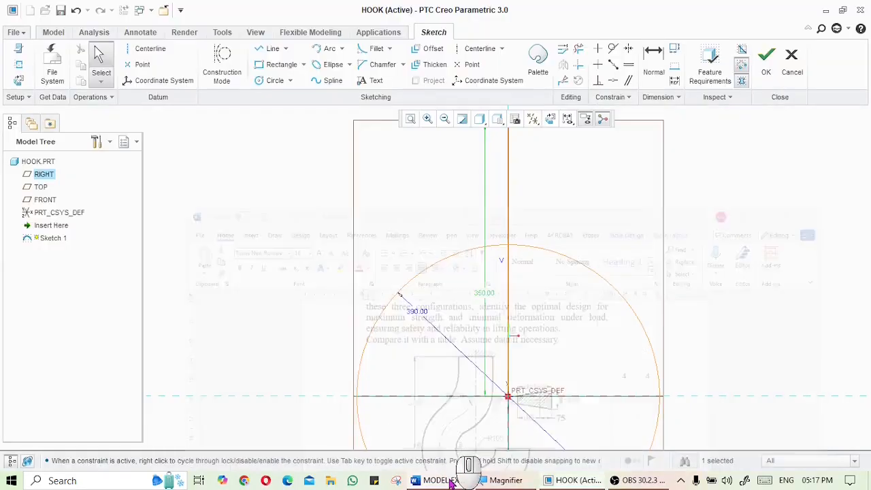
pyautogui.click(330, 242)
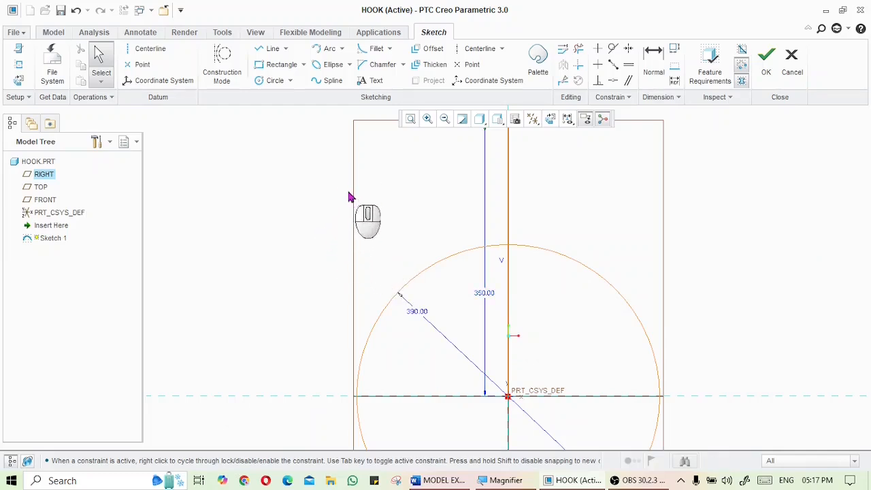
pyautogui.click(375, 49)
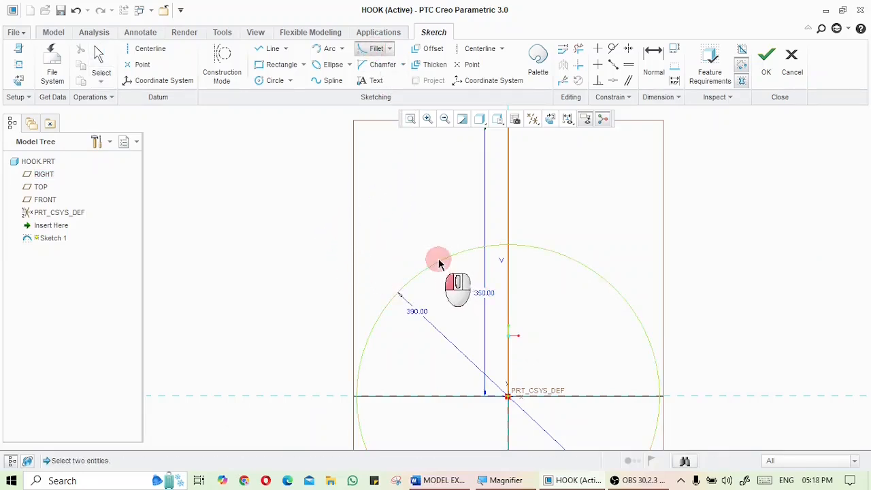
pyautogui.click(507, 217)
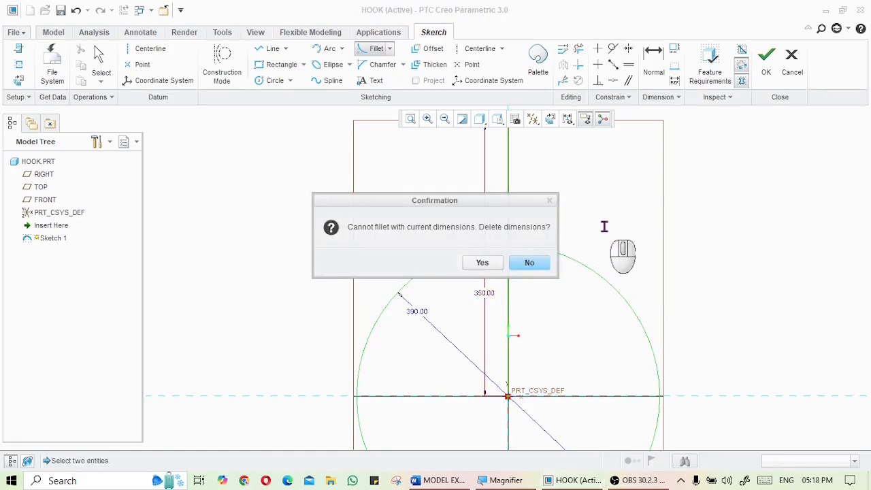
pyautogui.click(480, 264)
pyautogui.click(511, 244)
pyautogui.scroll(-5, 511, 245)
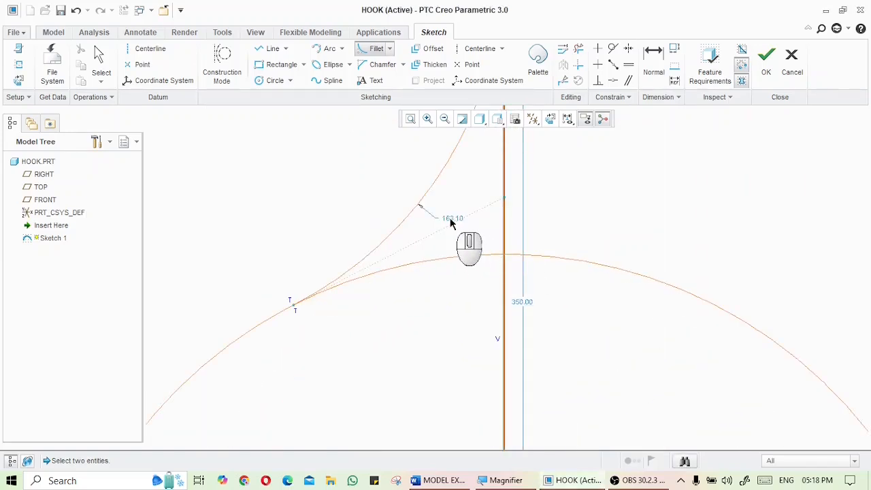
pyautogui.middleClick(511, 222)
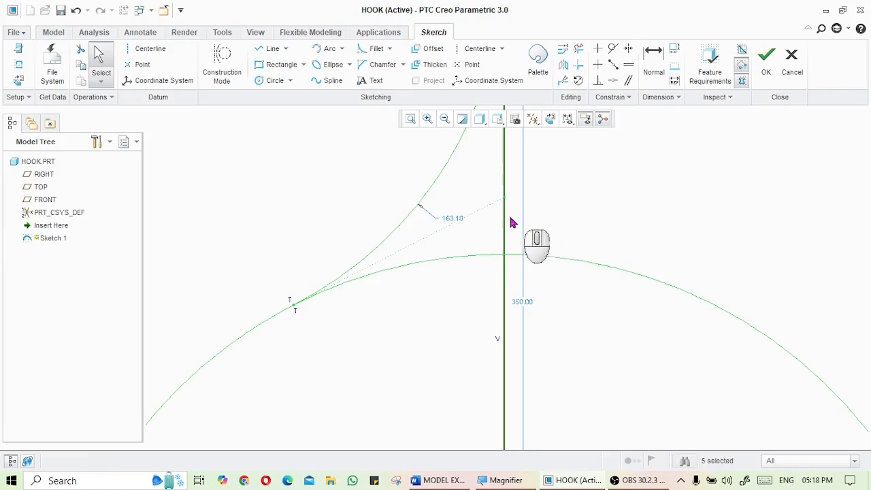
pyautogui.doubleClick(454, 217)
pyautogui.write('150')
pyautogui.press('Return')
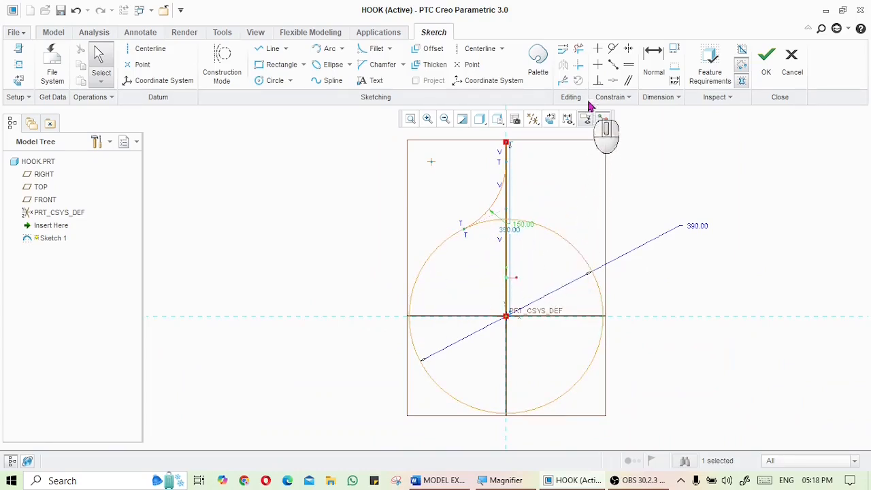
# Trim away the circle's upper-right arc between the fillet and the horizontal reference
pyautogui.click(580, 53)
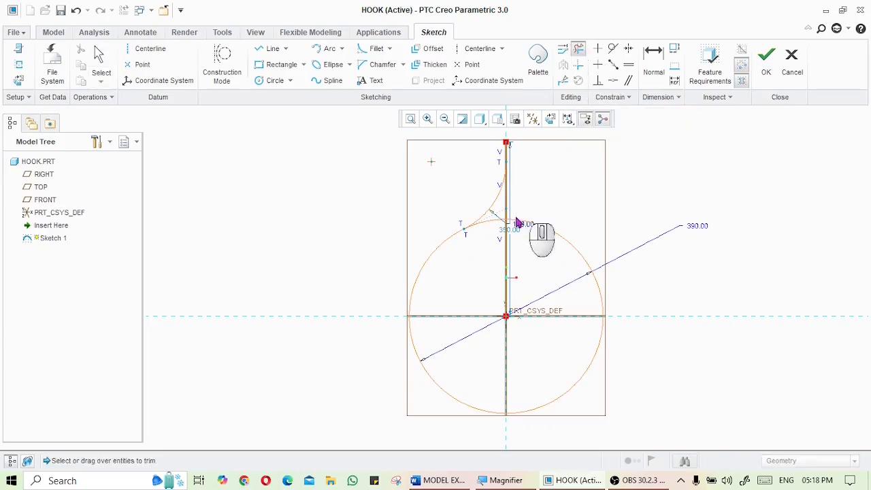
pyautogui.click(549, 234)
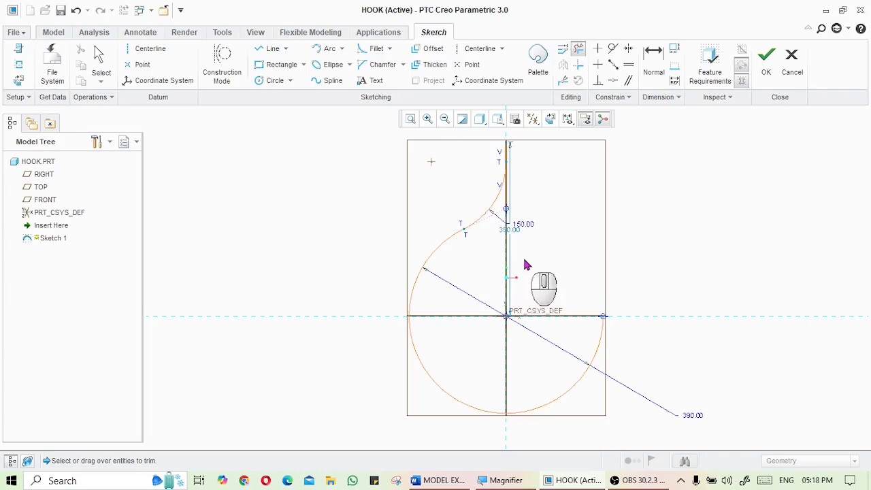
pyautogui.scroll(3, 513, 203)
pyautogui.middleClick(573, 217)
pyautogui.scroll(3, 575, 228)
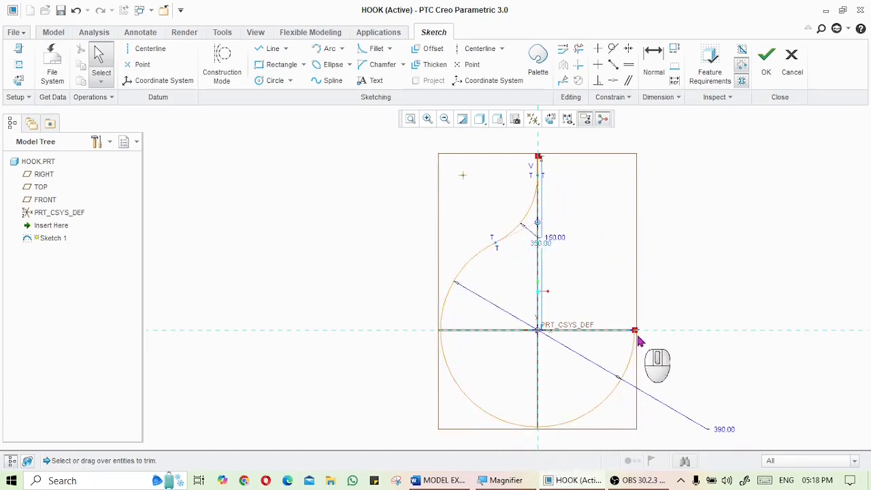
# Finish the hook centreline sketch and return to the 3D view
pyautogui.click(441, 480)
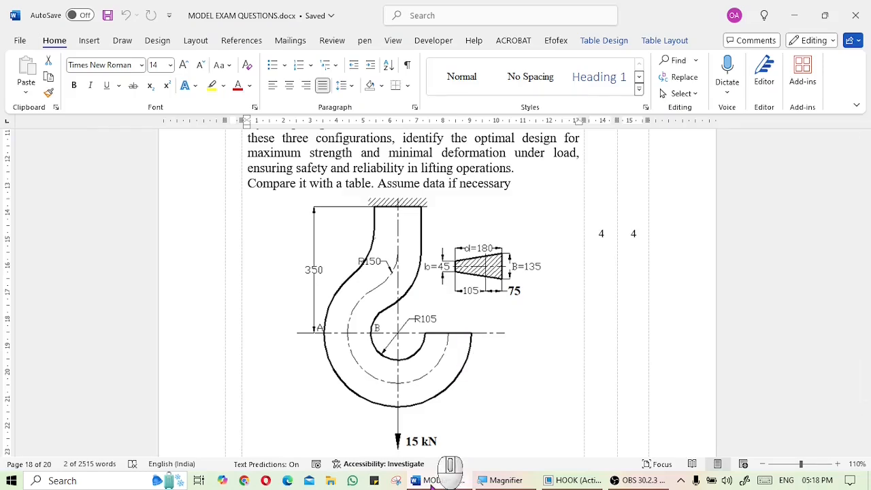
pyautogui.click(431, 483)
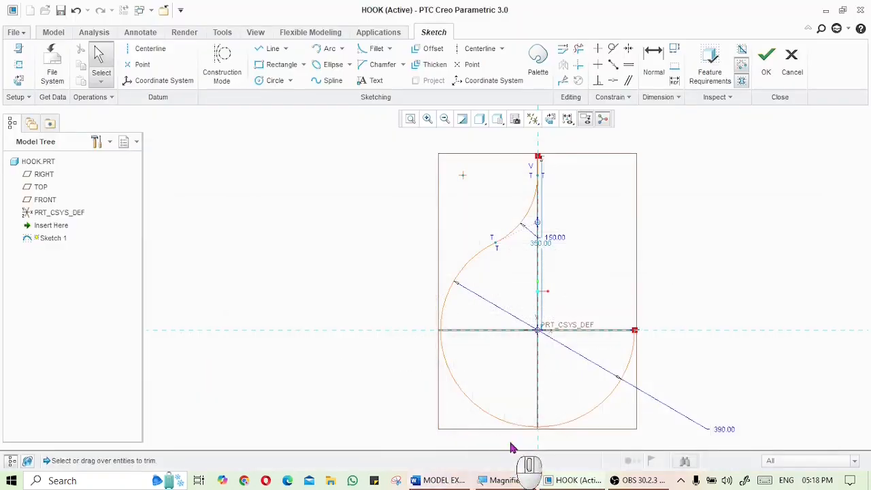
pyautogui.click(761, 73)
pyautogui.moveTo(629, 227)
pyautogui.mouseDown(button='middle')
pyautogui.moveTo(562, 259)
pyautogui.moveTo(601, 223)
pyautogui.moveTo(599, 204)
pyautogui.moveTo(659, 242)
pyautogui.mouseUp(button='middle')
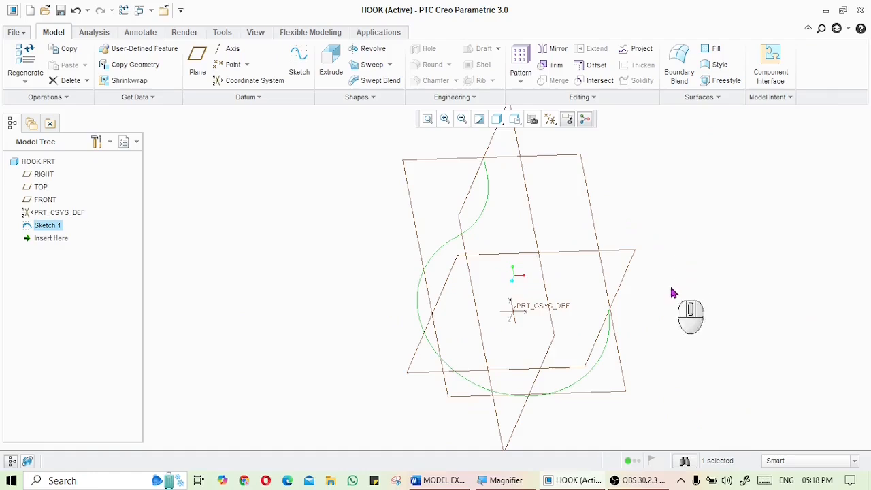
# Start a Sweep along Sketch 1 and open its cross-section sketch oriented flat to the screen
pyautogui.click(439, 480)
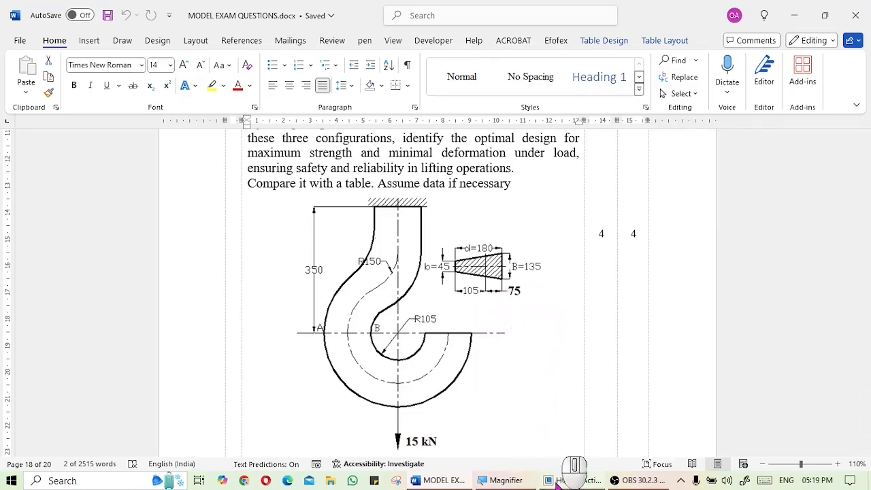
pyautogui.click(564, 480)
pyautogui.moveTo(354, 229)
pyautogui.mouseDown(button='middle')
pyautogui.moveTo(334, 190)
pyautogui.moveTo(381, 212)
pyautogui.moveTo(365, 192)
pyautogui.mouseUp(button='middle')
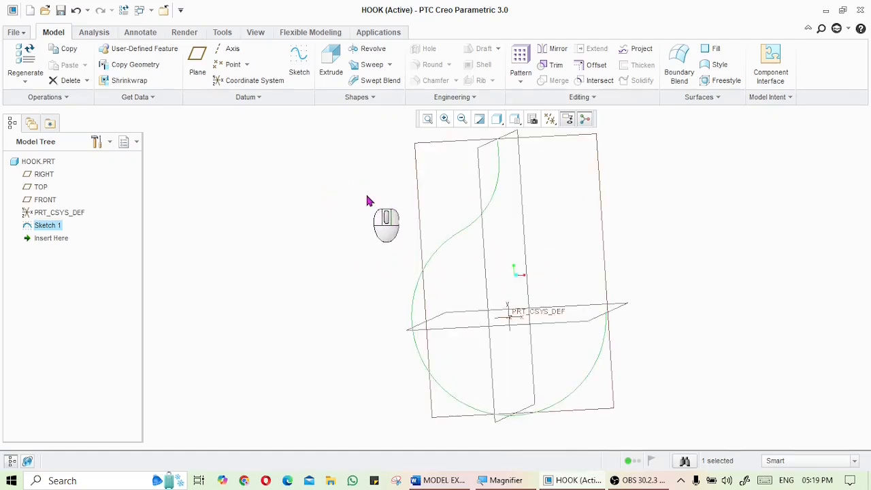
pyautogui.click(361, 71)
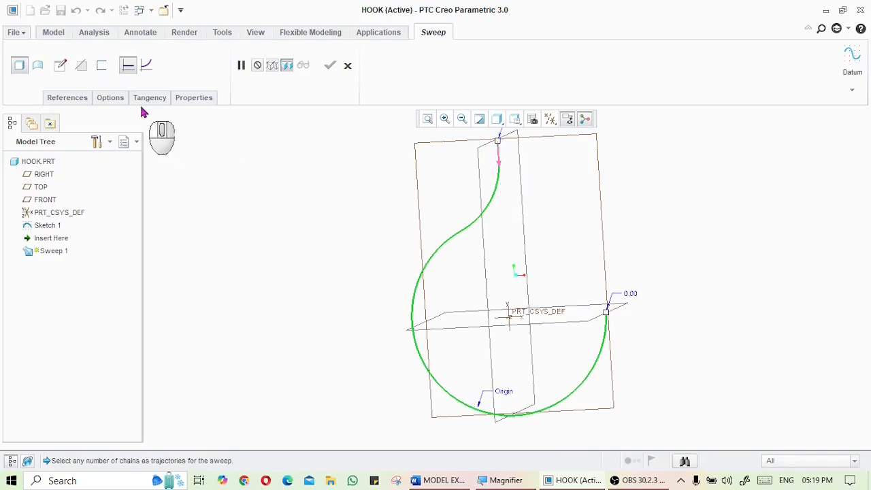
pyautogui.click(60, 67)
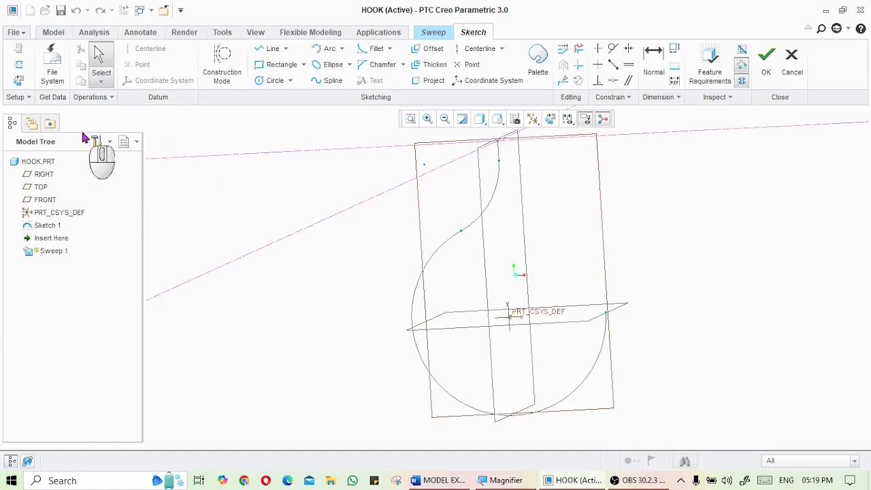
pyautogui.click(18, 82)
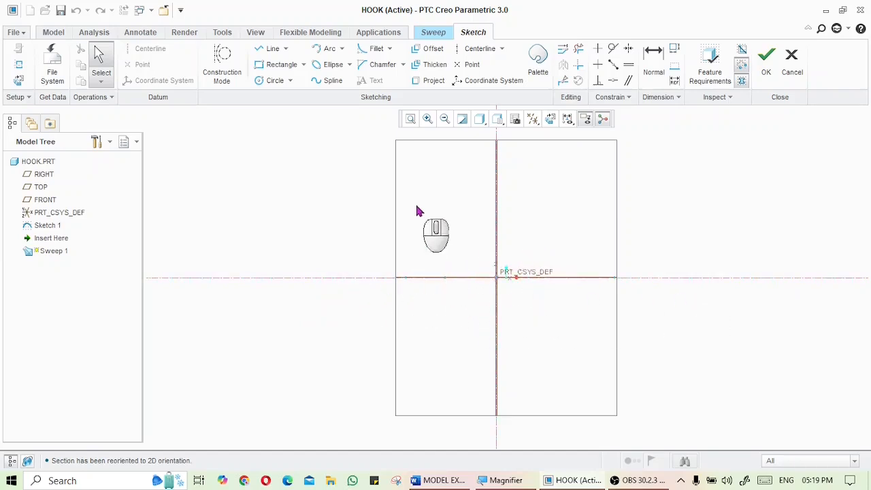
# Sketch a closed trapezoidal cross-section with a short left side and a tall right side across the references
pyautogui.click(269, 49)
pyautogui.click(439, 262)
pyautogui.click(438, 295)
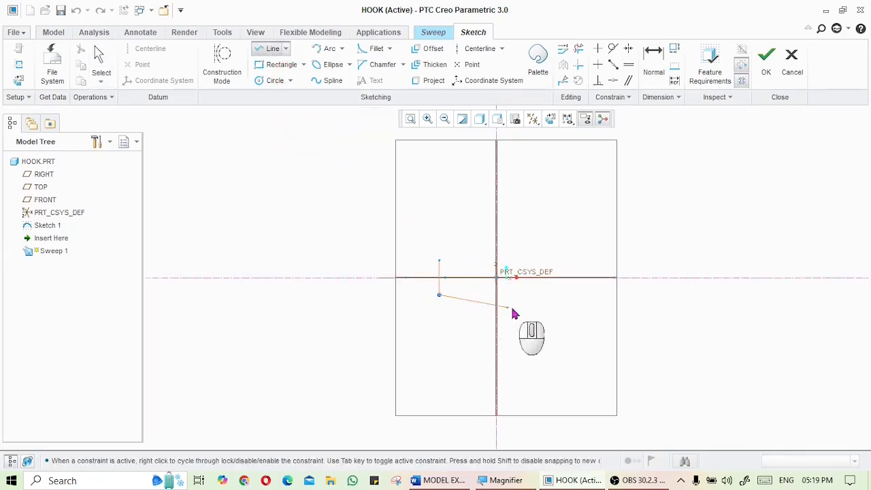
pyautogui.click(581, 317)
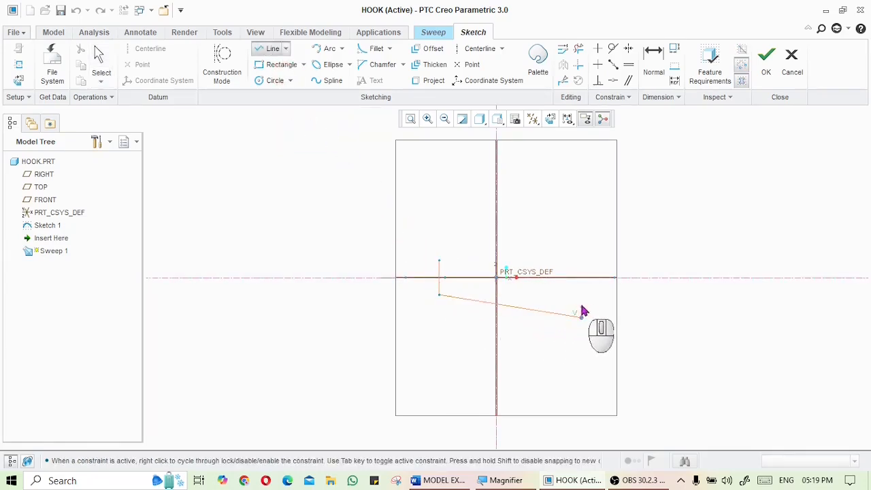
pyautogui.click(582, 237)
pyautogui.middleClick(457, 219)
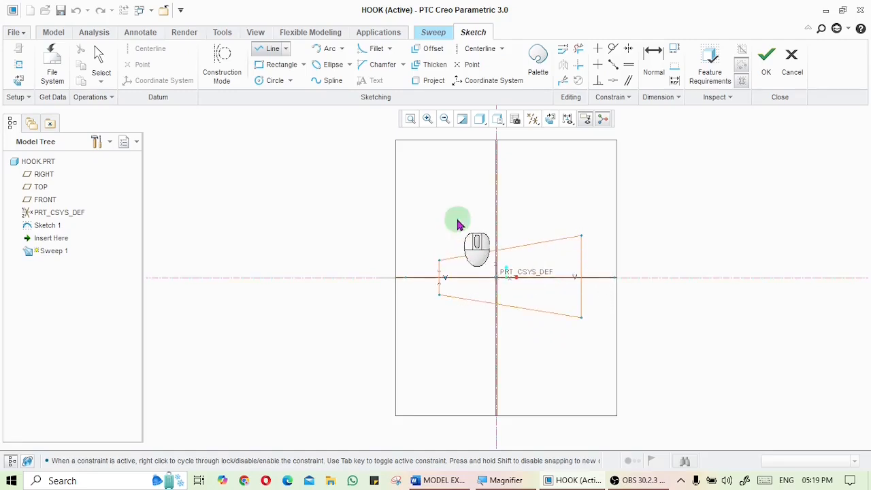
pyautogui.scroll(-2, 439, 275)
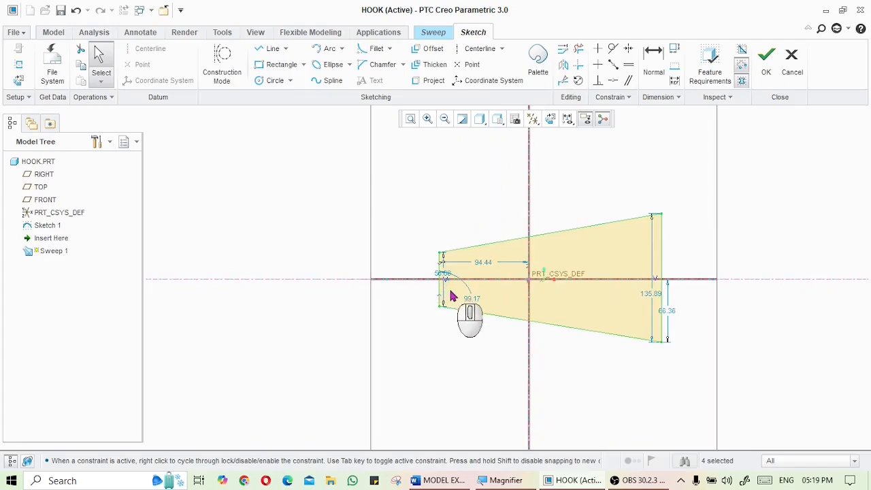
# Set the short left side of the section to 45
pyautogui.click(441, 480)
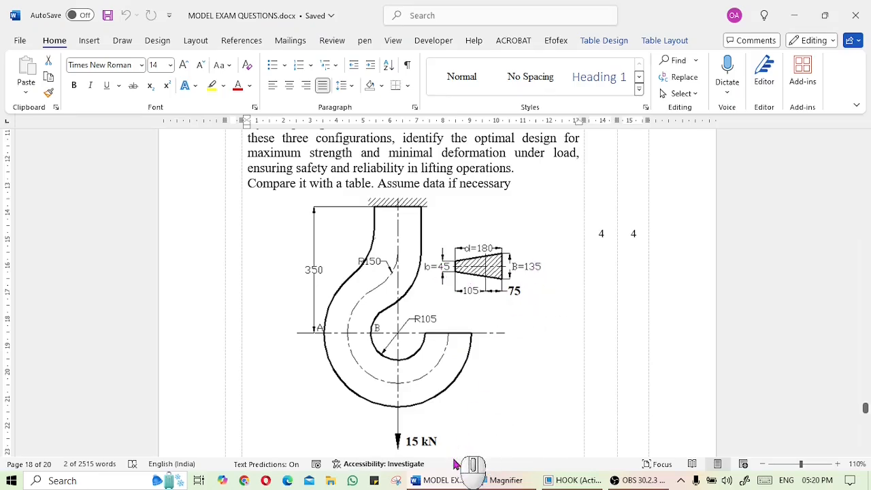
pyautogui.click(444, 480)
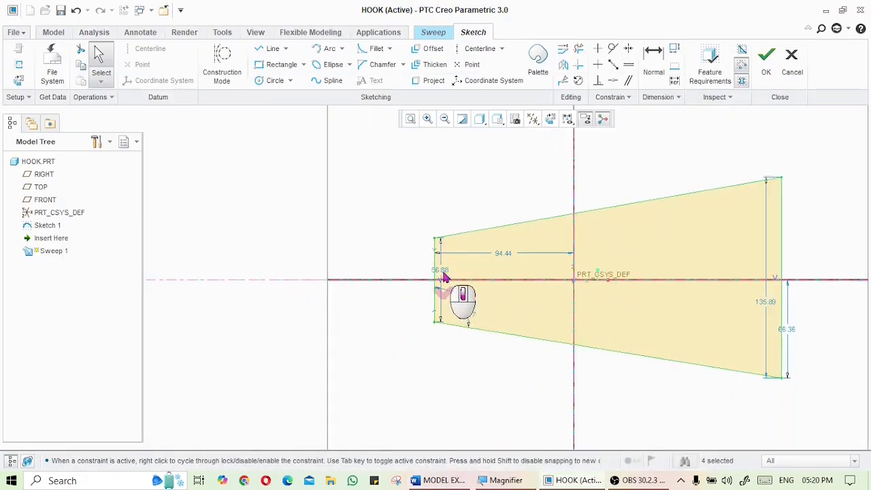
pyautogui.doubleClick(441, 272)
pyautogui.write('45')
pyautogui.press('Return')
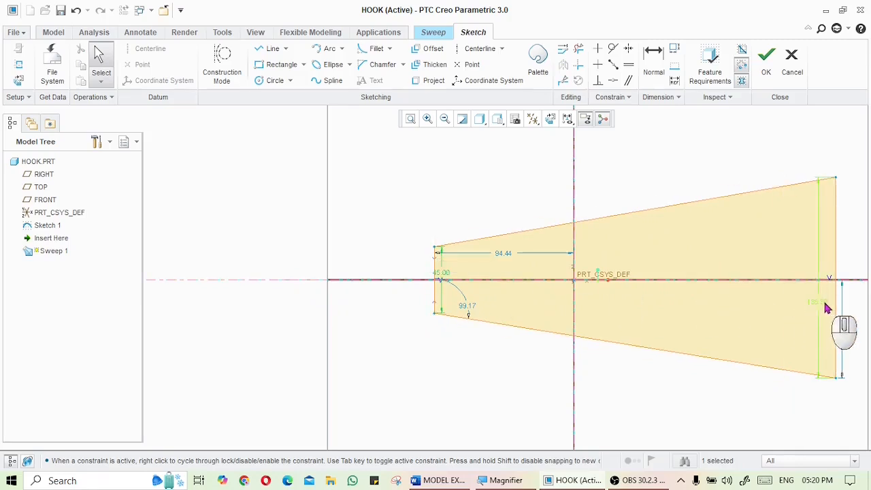
# Set the tall right side to 135 and its lower half below the horizontal reference to 67.5
pyautogui.doubleClick(826, 303)
pyautogui.write('135')
pyautogui.press('Return')
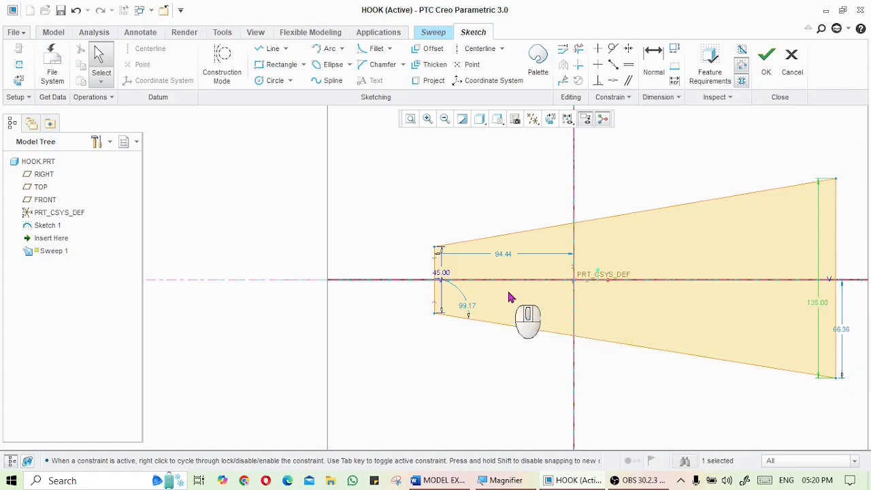
pyautogui.scroll(-1, 552, 316)
pyautogui.scroll(1, 758, 346)
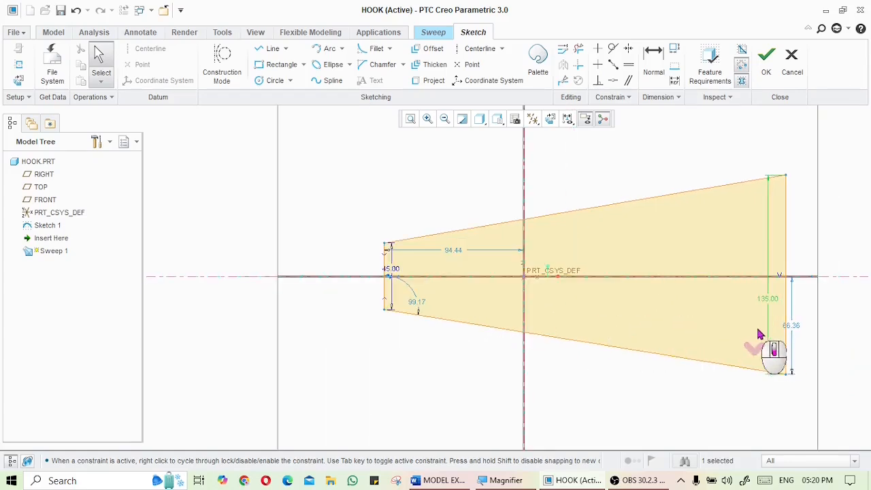
pyautogui.doubleClick(794, 326)
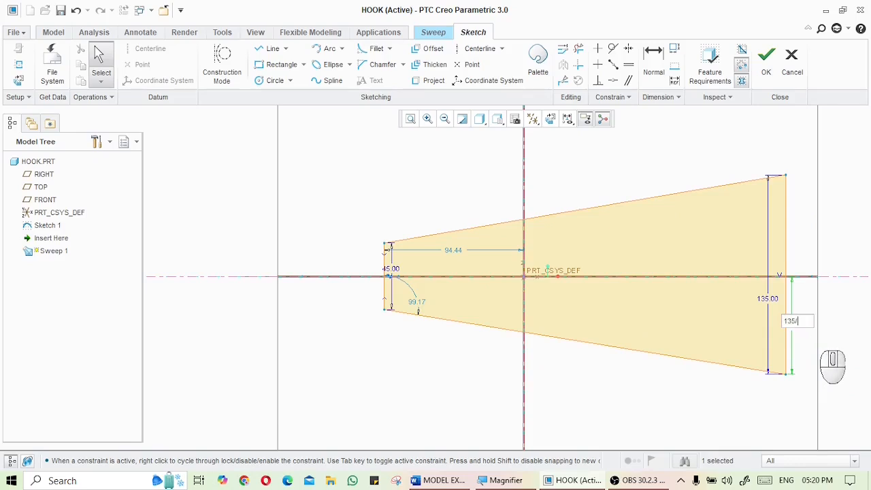
pyautogui.press('Return')
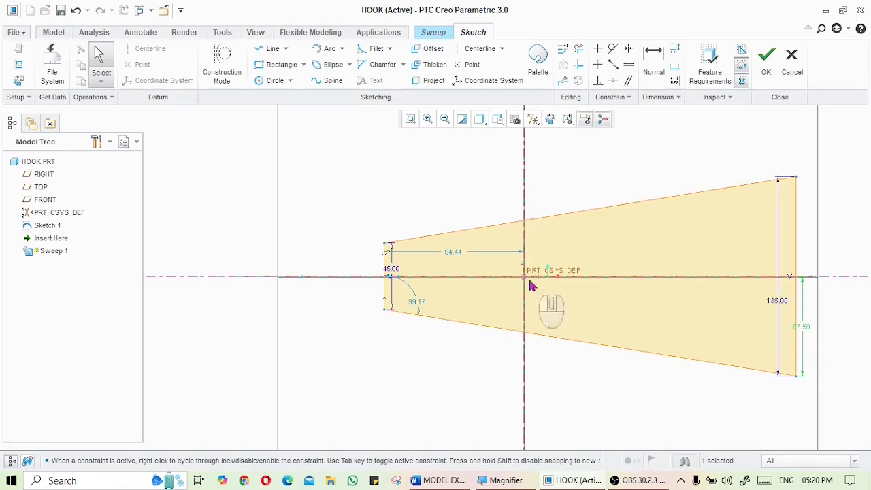
# Set the left side's distance from the vertical reference to 105
pyautogui.doubleClick(451, 253)
pyautogui.write('105')
pyautogui.press('Return')
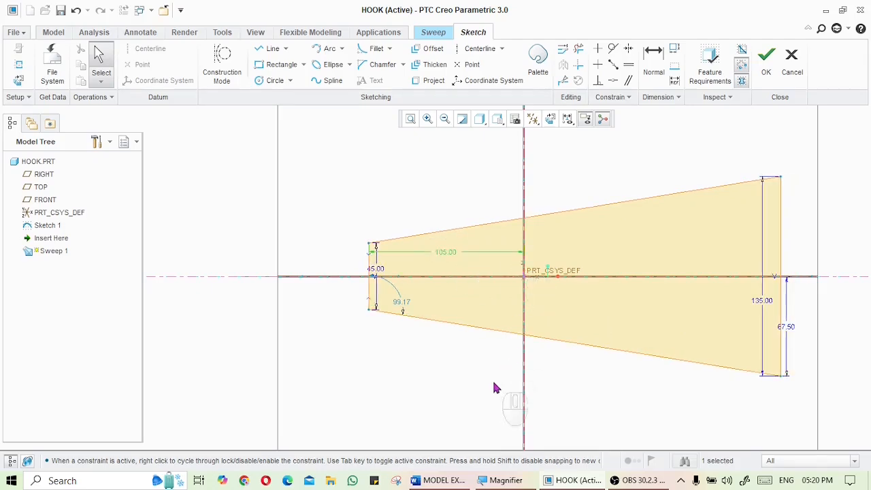
# Compare with the exam drawing and dimension the section's overall width between its left and right sides to 180
pyautogui.click(454, 479)
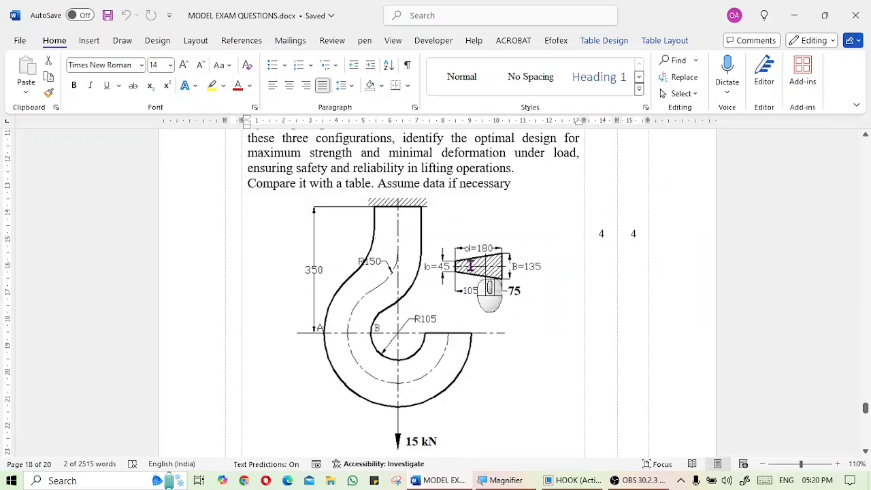
pyautogui.click(454, 480)
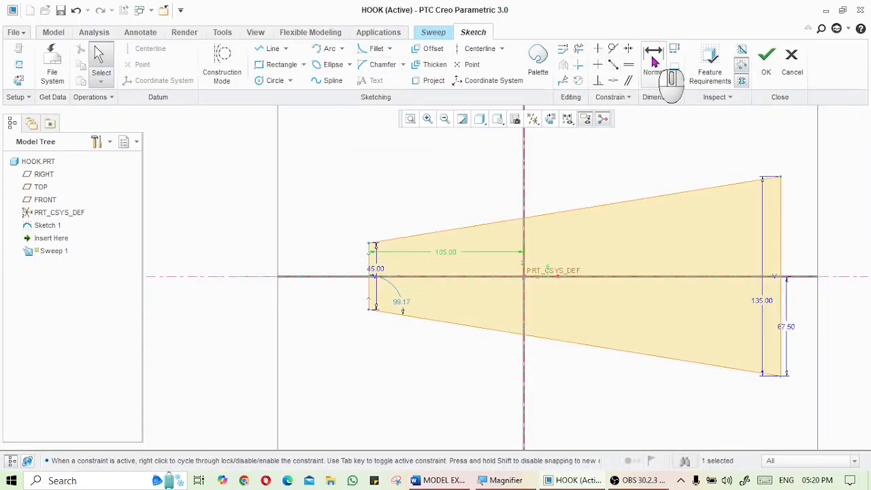
pyautogui.click(652, 59)
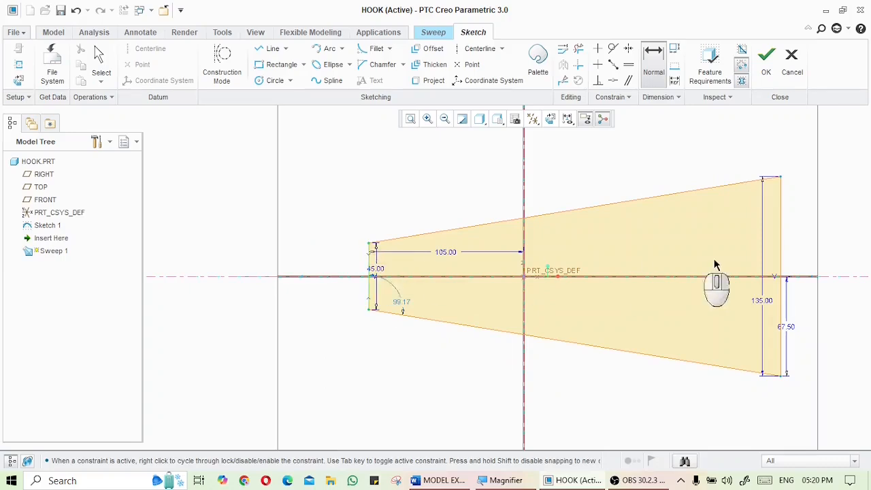
pyautogui.click(781, 222)
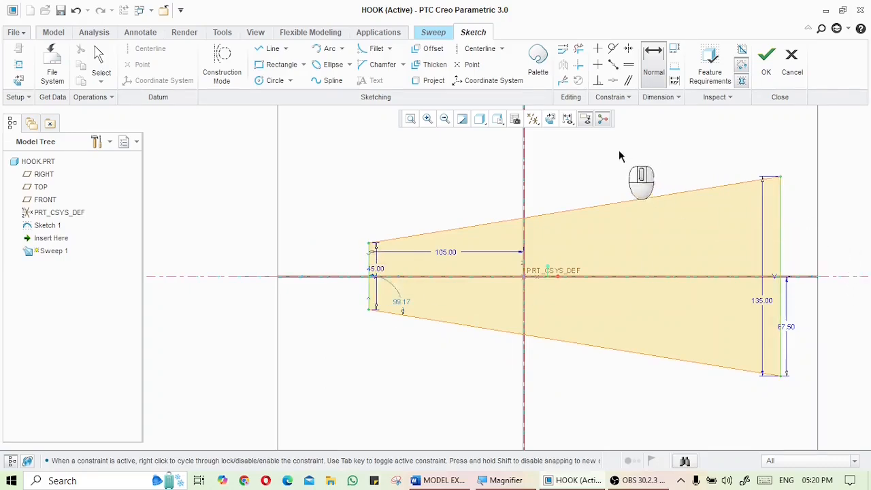
pyautogui.middleClick(576, 153)
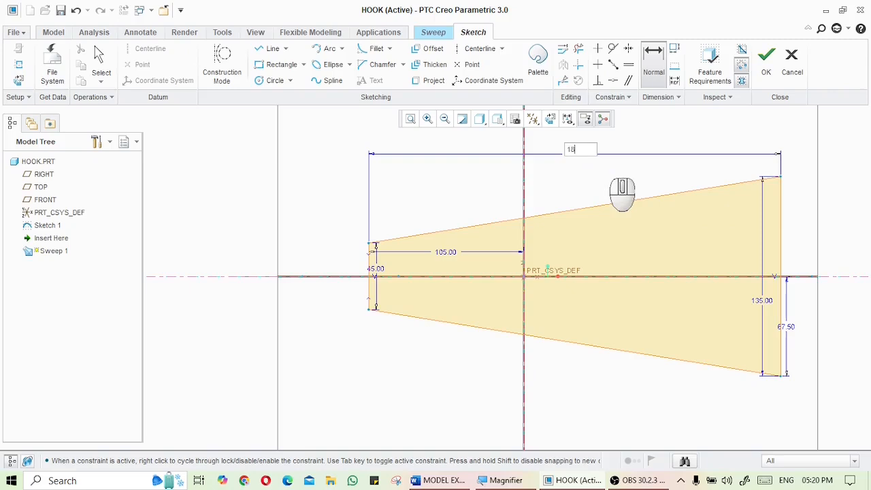
pyautogui.press('Return')
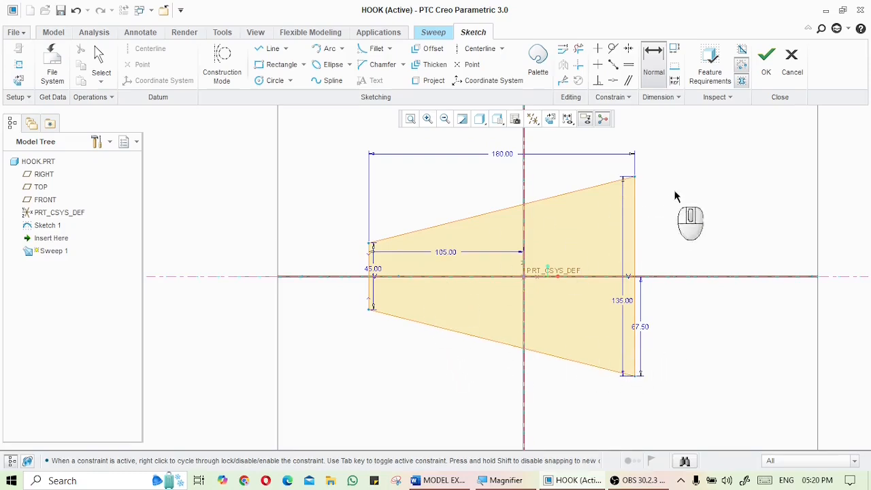
# Finish the section sketch and complete the sweep along the hook centreline
pyautogui.scroll(2, 693, 218)
pyautogui.click(768, 76)
pyautogui.moveTo(430, 204)
pyautogui.mouseDown(button='middle')
pyautogui.moveTo(417, 247)
pyautogui.moveTo(462, 290)
pyautogui.moveTo(408, 252)
pyautogui.moveTo(438, 209)
pyautogui.moveTo(463, 241)
pyautogui.mouseUp(button='middle')
pyautogui.scroll(5, 443, 222)
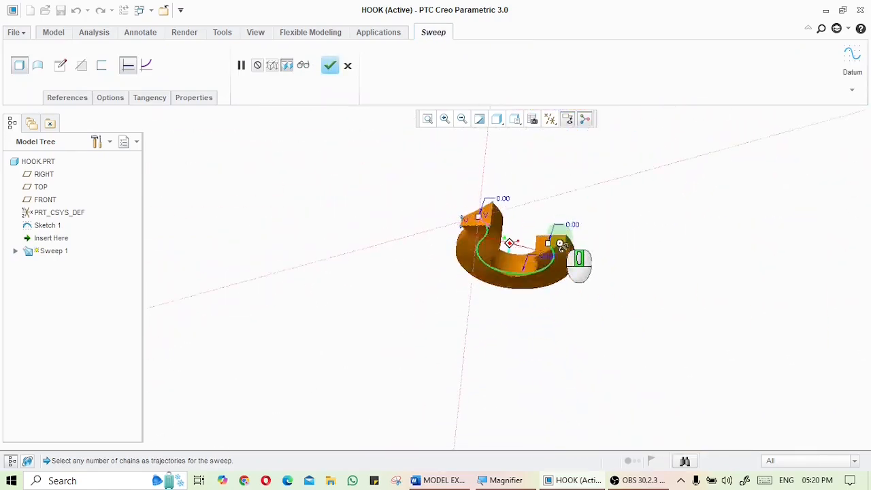
pyautogui.moveTo(559, 236); pyautogui.dragTo(581, 220, button='middle')
pyautogui.click(329, 65)
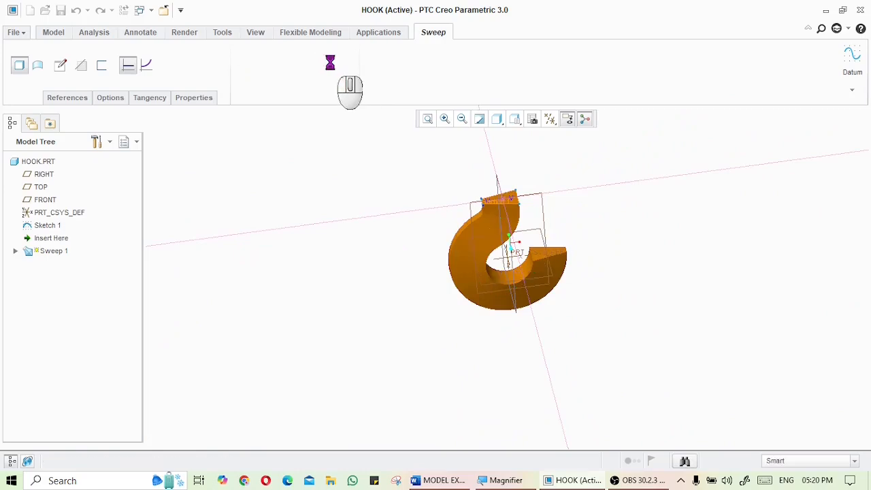
# Export a copy of the hook part as an IGES file named hook_trapezium
pyautogui.scroll(4, 407, 193)
pyautogui.middleClick(424, 230)
pyautogui.scroll(-5, 425, 230)
pyautogui.moveTo(439, 210); pyautogui.dragTo(418, 179, button='middle')
pyautogui.scroll(-4, 418, 179)
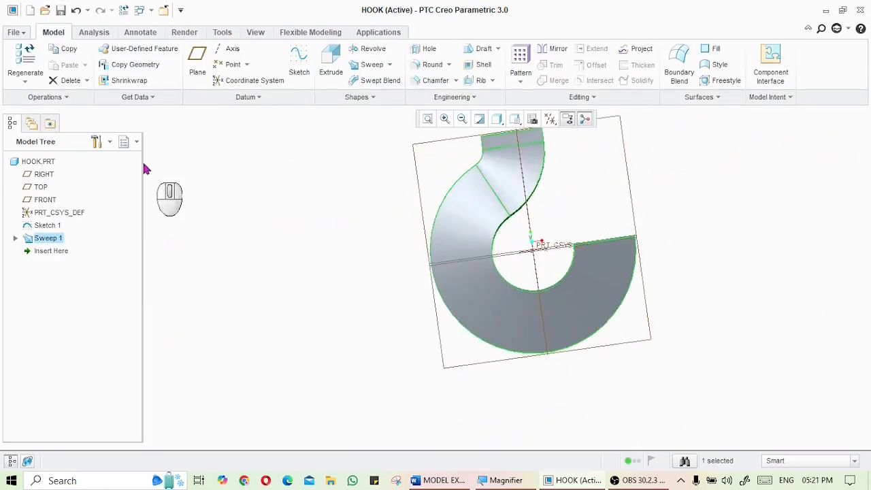
pyautogui.click(22, 33)
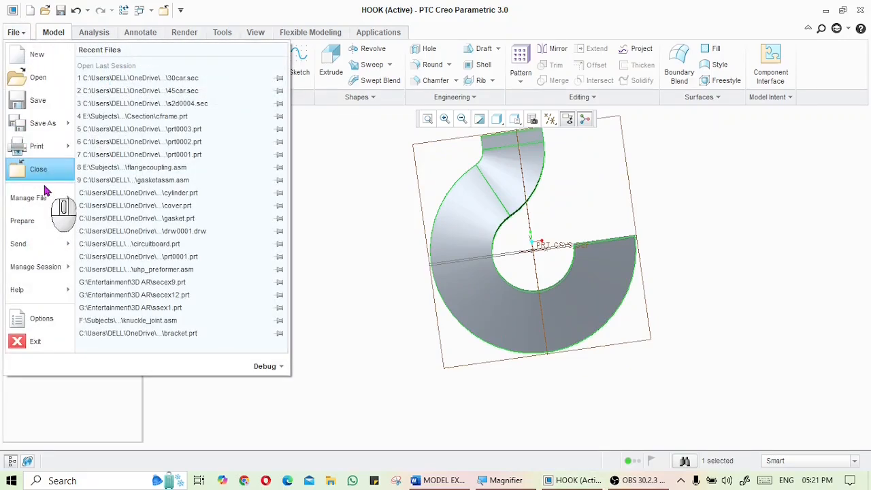
pyautogui.moveTo(60, 132)
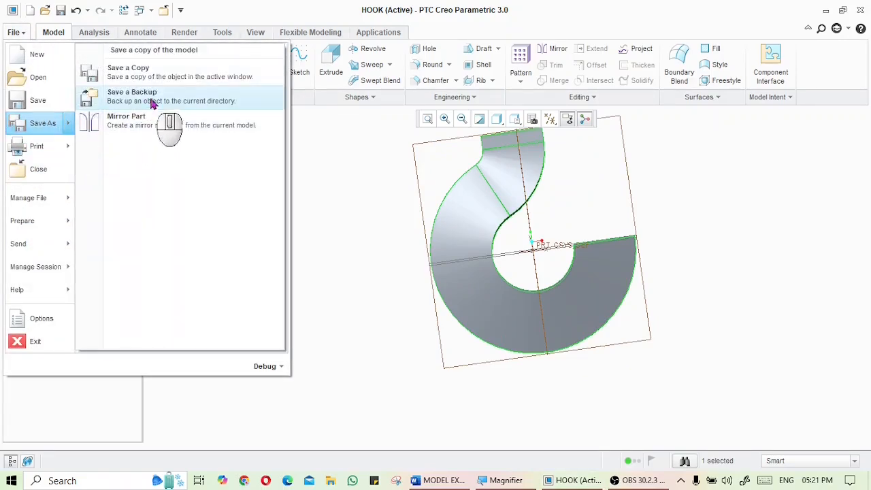
pyautogui.click(156, 75)
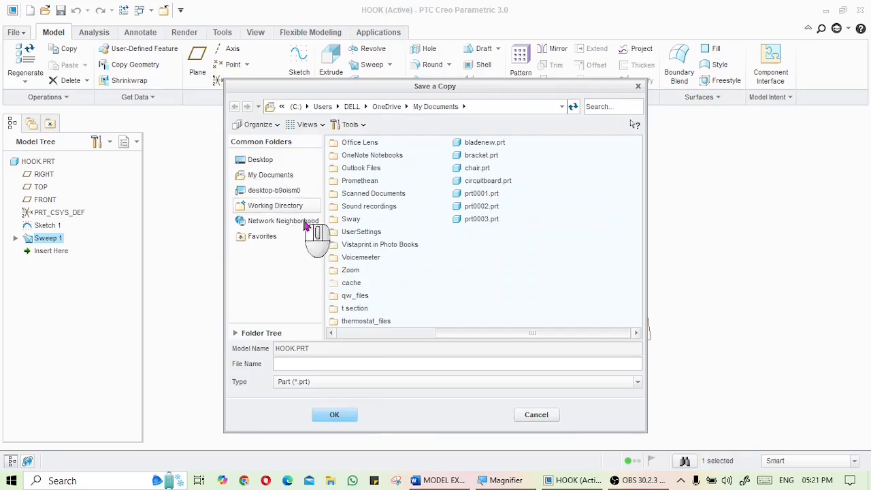
pyautogui.click(359, 385)
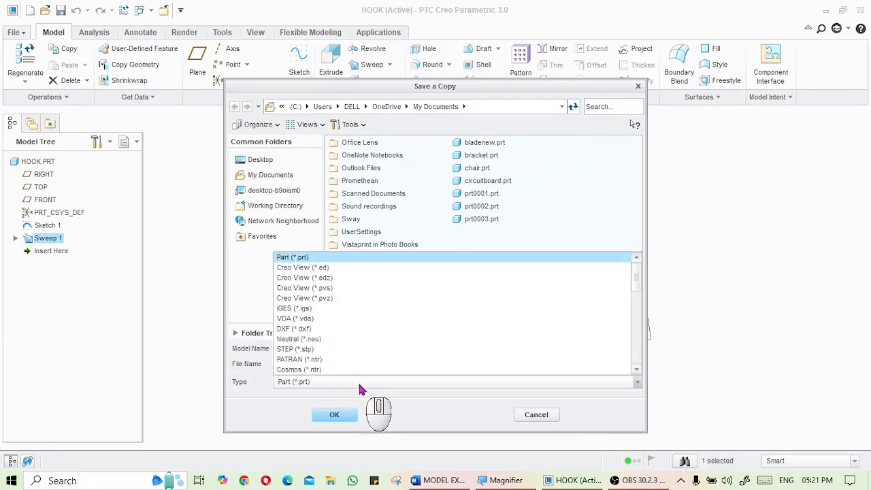
pyautogui.click(324, 311)
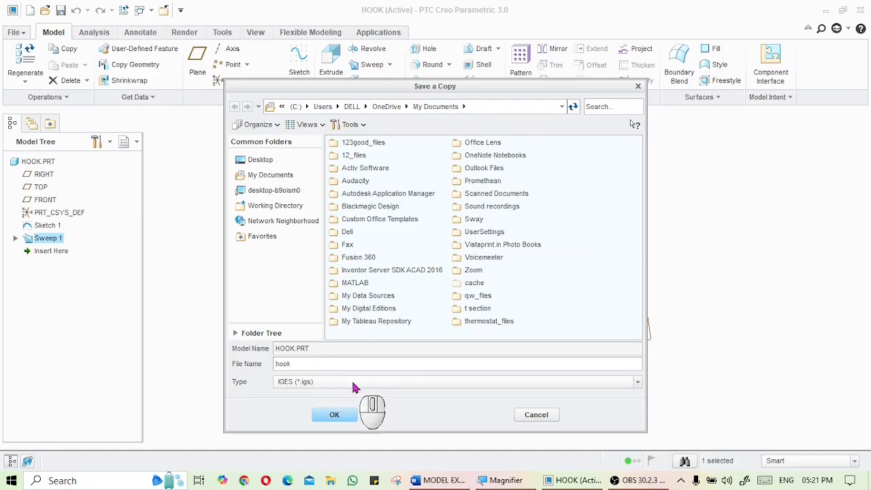
pyautogui.write('_trapezium')
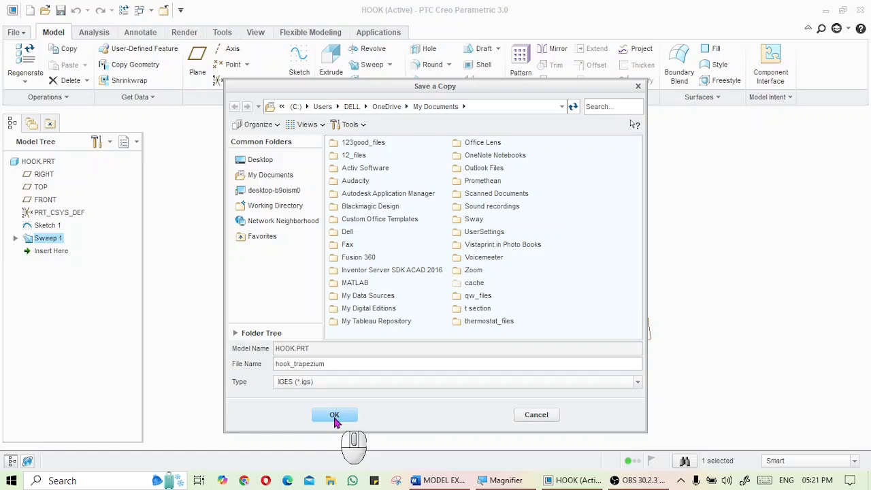
pyautogui.click(334, 414)
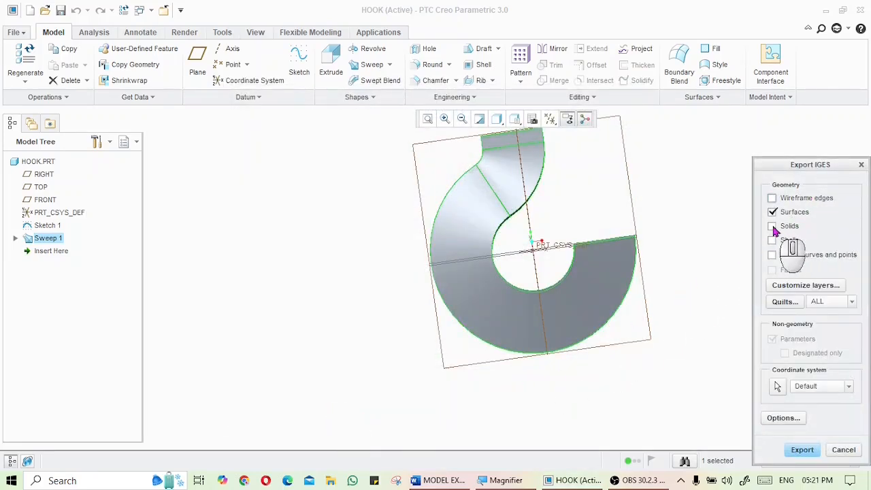
pyautogui.click(801, 450)
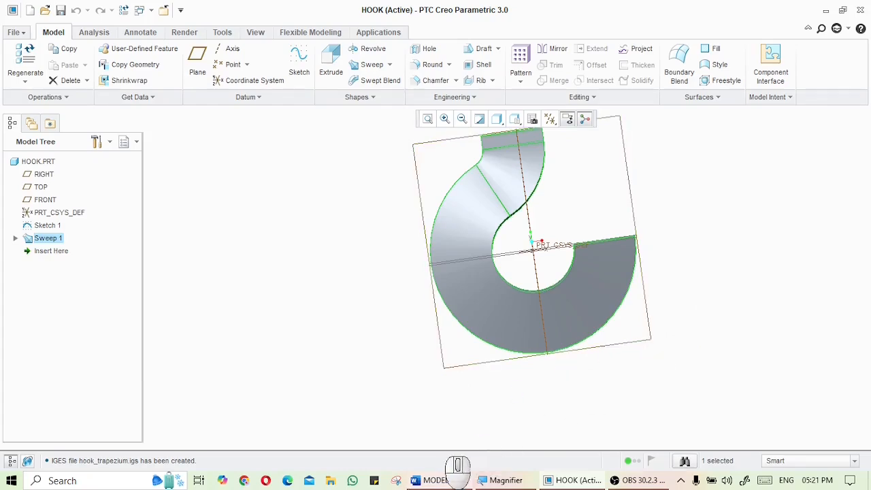
# Reread the exam question, then edit the definition of Sweep 1 and open its section sketch facing the screen
pyautogui.click(439, 480)
pyautogui.scroll(3, 453, 246)
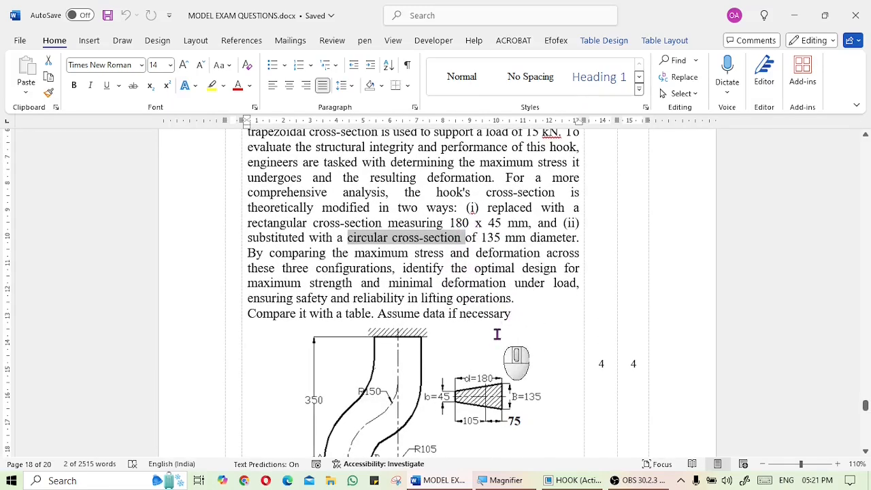
pyautogui.click(460, 481)
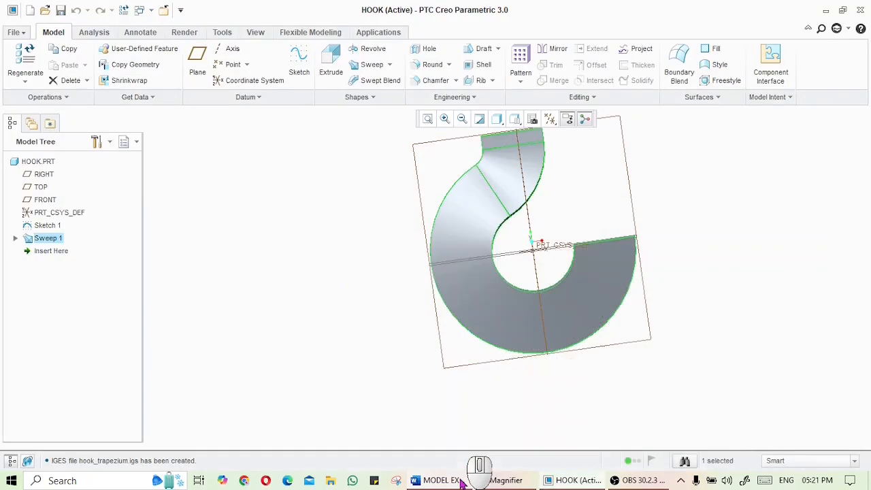
pyautogui.moveTo(461, 294); pyautogui.dragTo(392, 190, button='middle')
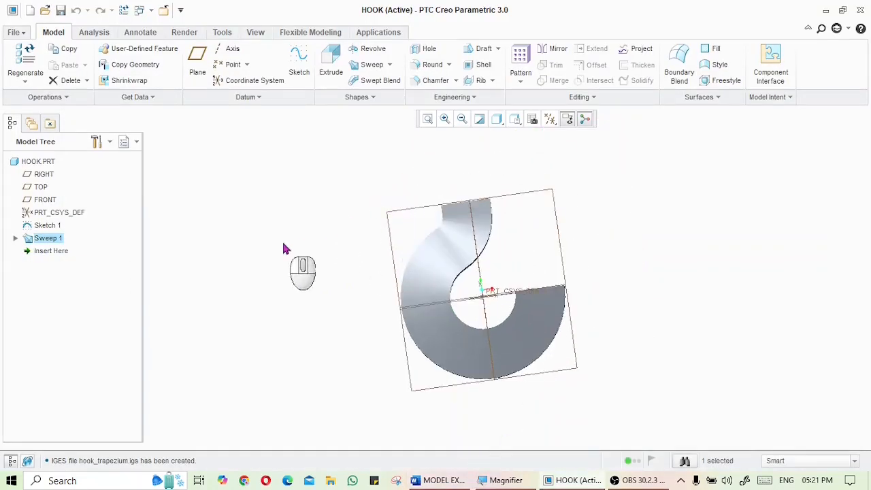
pyautogui.rightClick(52, 241)
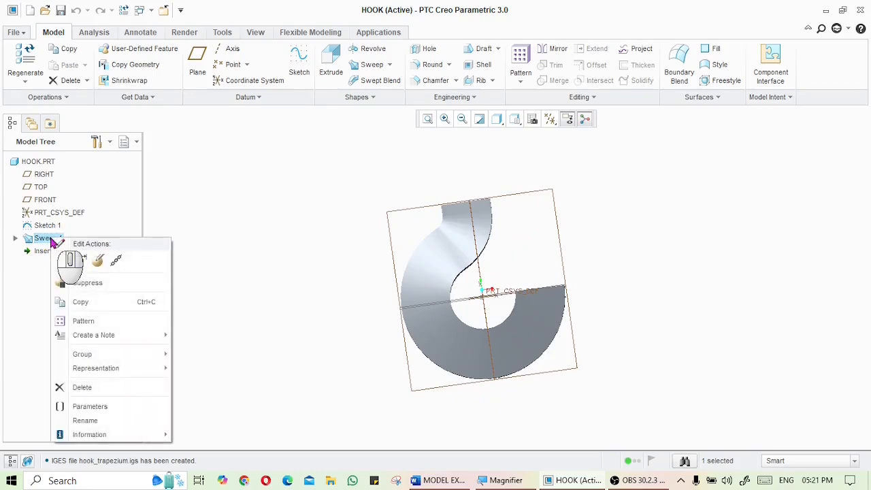
pyautogui.click(98, 264)
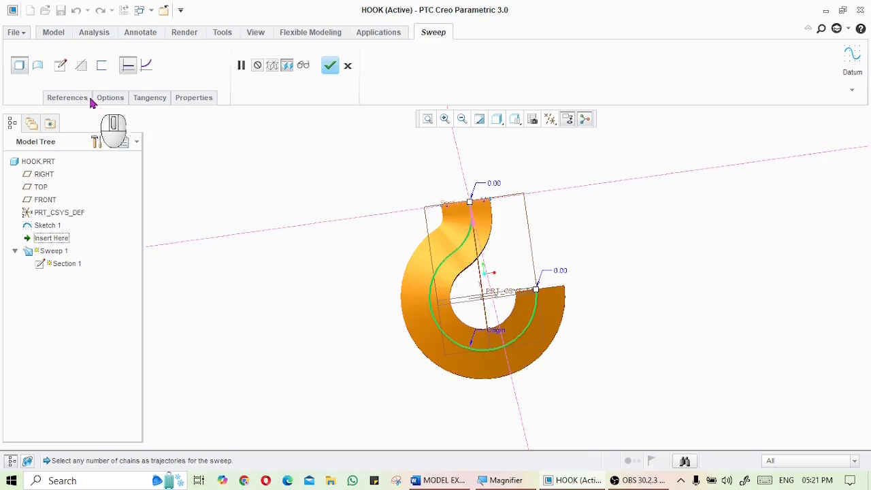
pyautogui.click(62, 67)
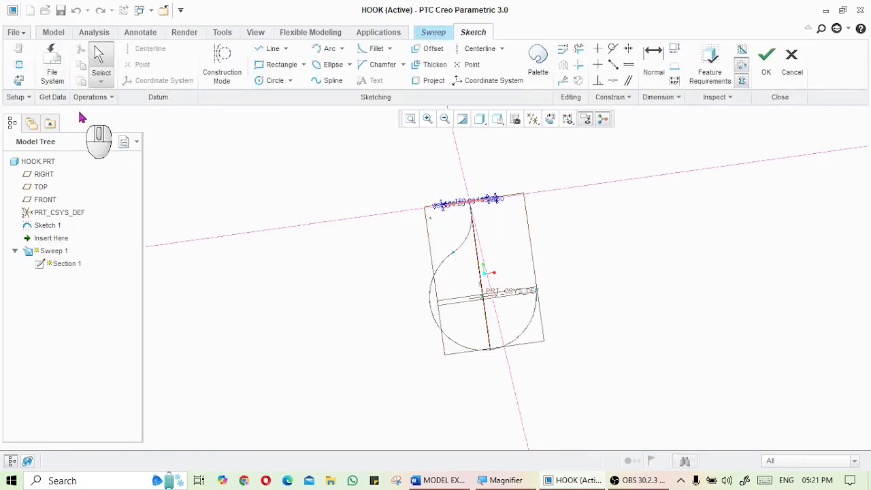
pyautogui.click(20, 81)
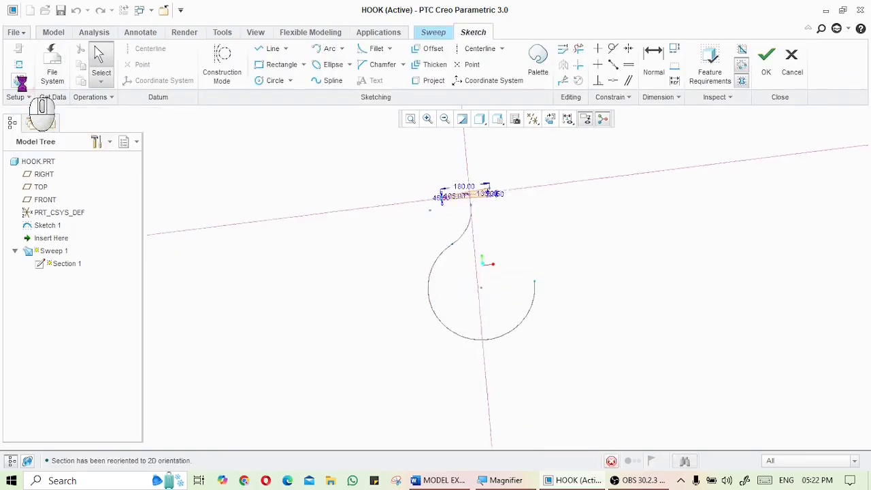
# Delete the trapezoidal cross-section from the sweep's section sketch
pyautogui.scroll(-1, 471, 165)
pyautogui.scroll(-4, 471, 165)
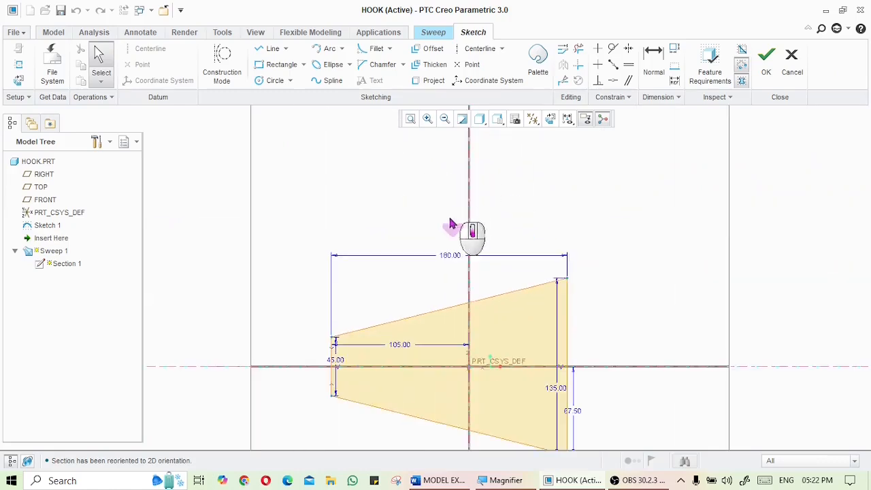
pyautogui.click(418, 317)
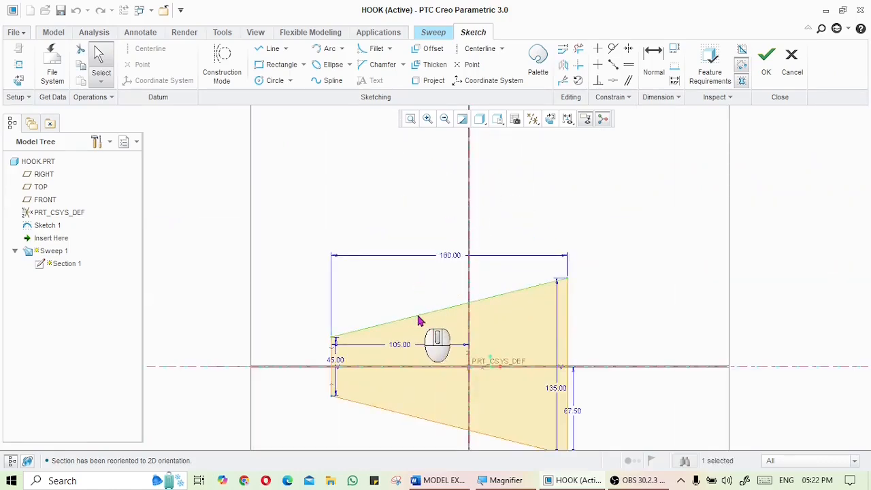
pyautogui.press('Delete')
pyautogui.scroll(4, 514, 323)
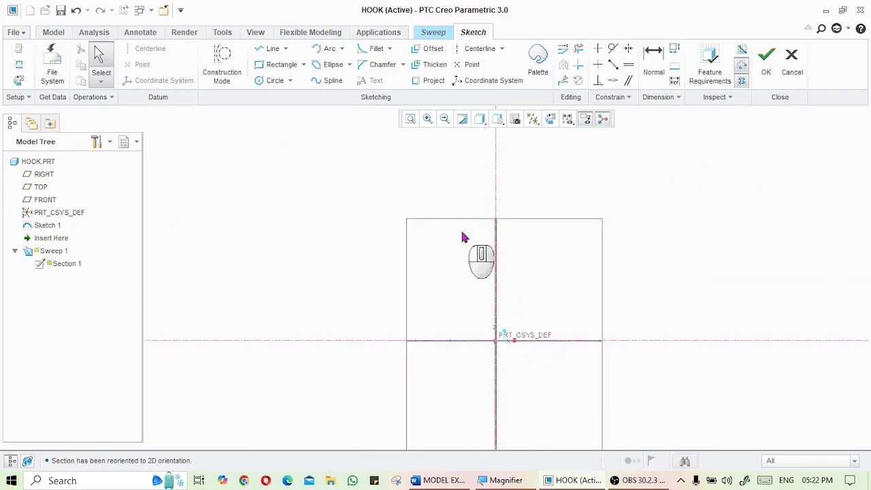
# Sketch a centre rectangle on the sketch origin, about 487 wide and 185 tall
pyautogui.click(303, 65)
pyautogui.click(280, 108)
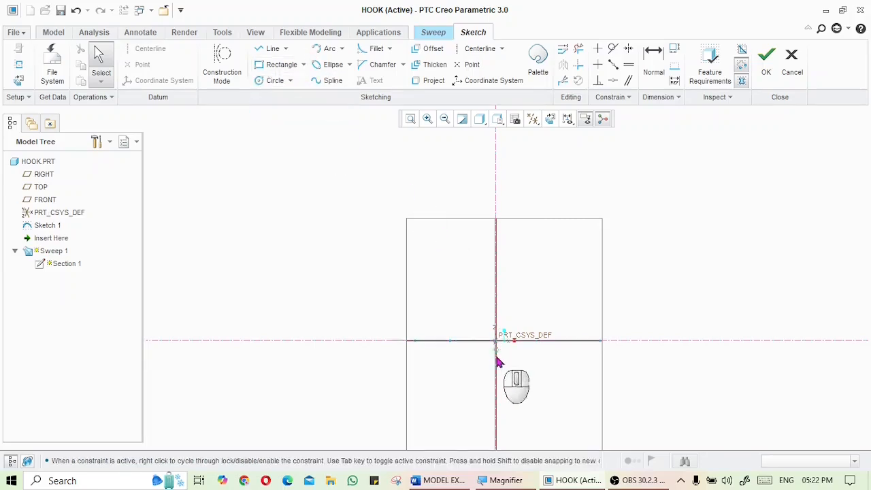
pyautogui.click(496, 342)
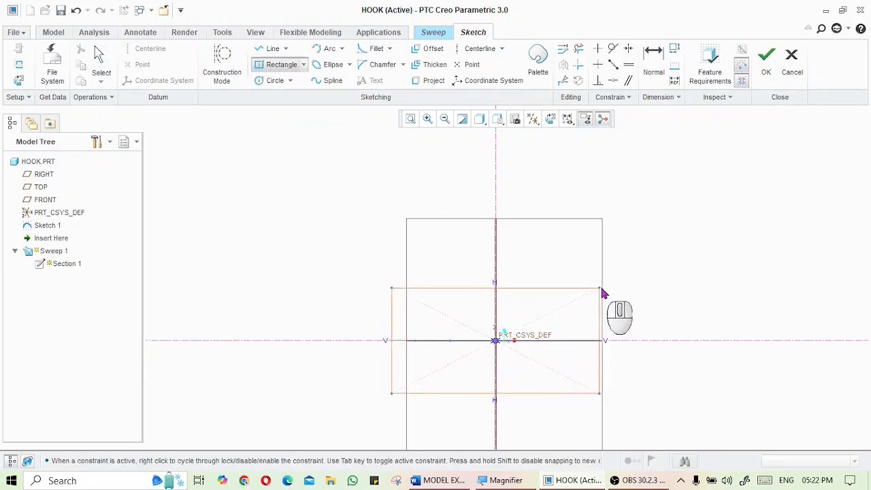
pyautogui.click(627, 291)
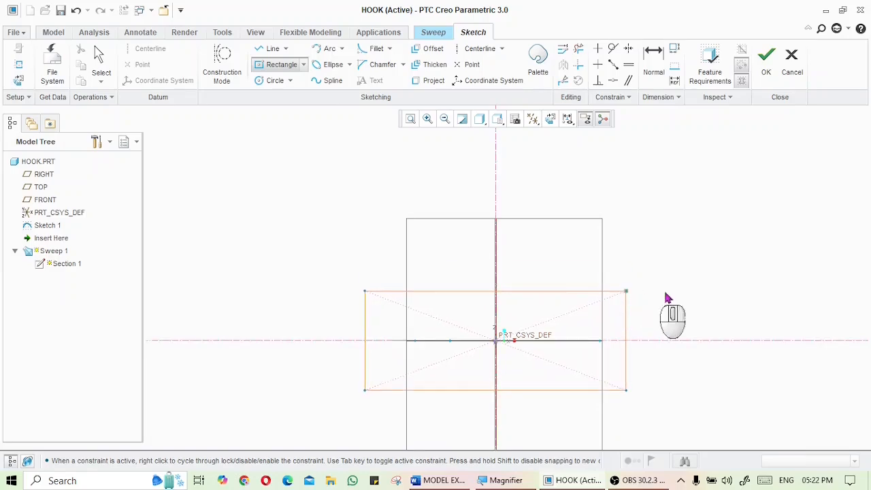
pyautogui.middleClick(709, 294)
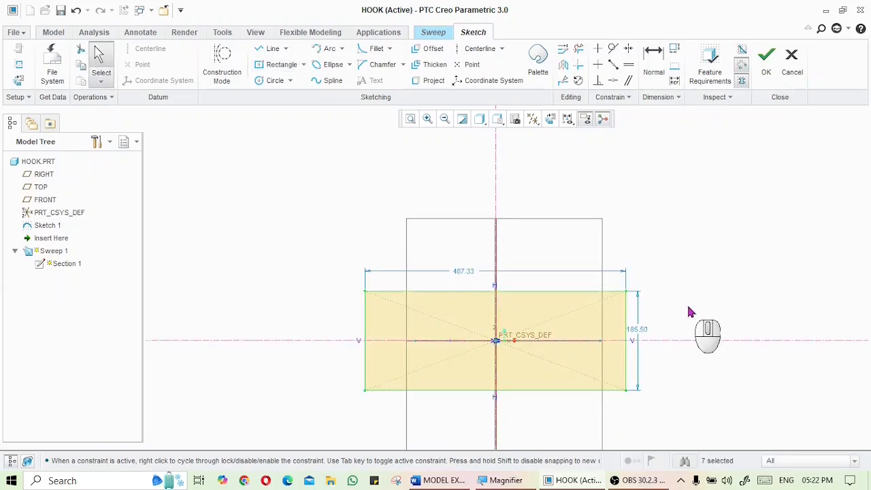
# Set the rectangle's width to 180 and its height to 45
pyautogui.click(440, 480)
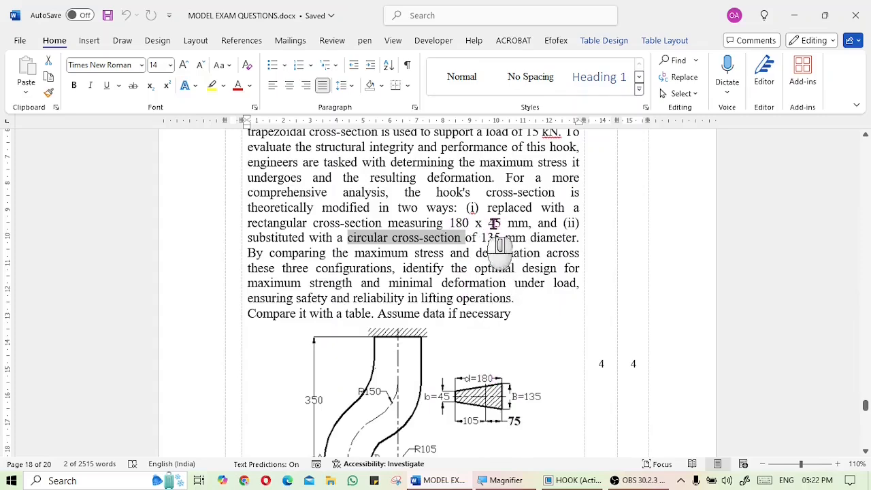
pyautogui.hotkey('alt', 'Tab')
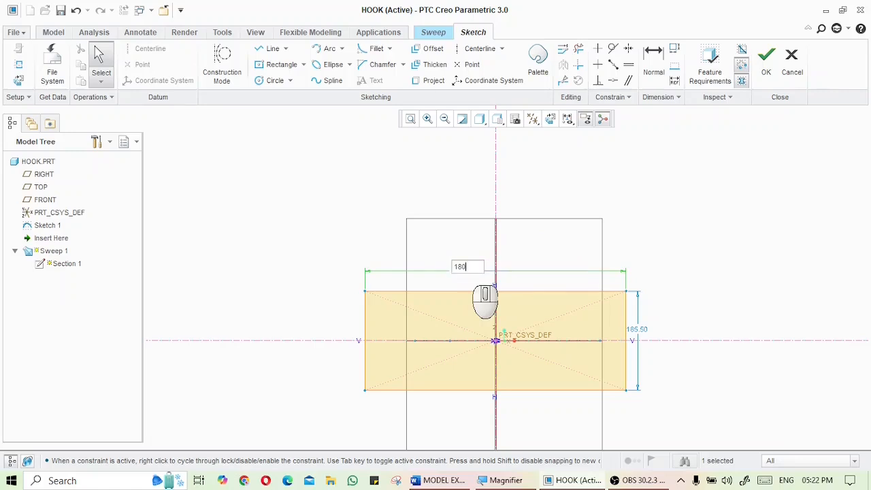
pyautogui.press('Return')
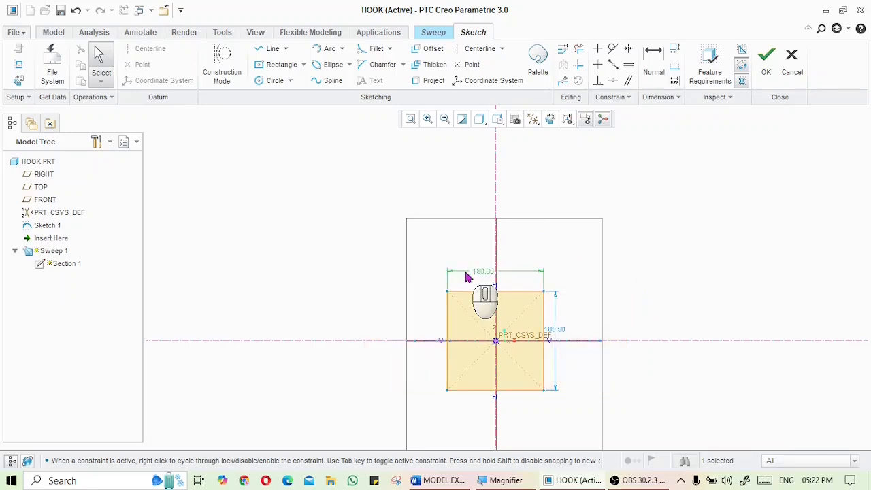
pyautogui.doubleClick(552, 330)
pyautogui.write('45')
pyautogui.press('Return')
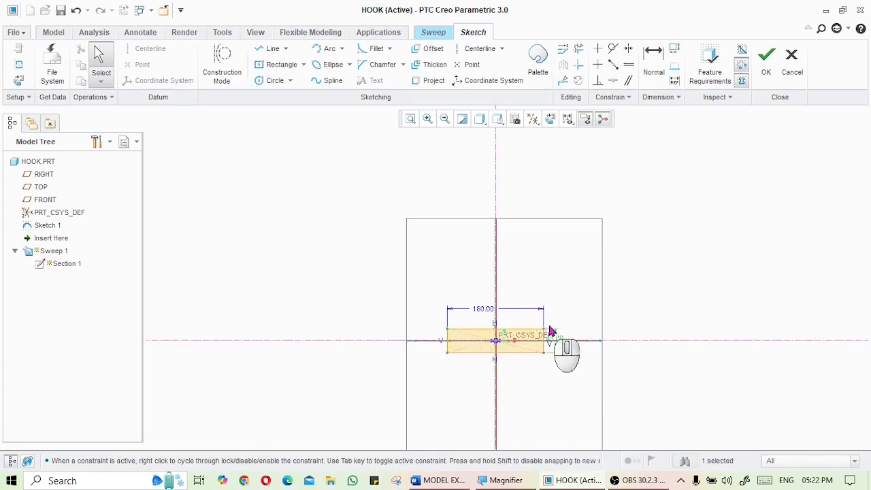
# Finish the rectangular section sketch and complete the redefined Sweep 1
pyautogui.click(756, 79)
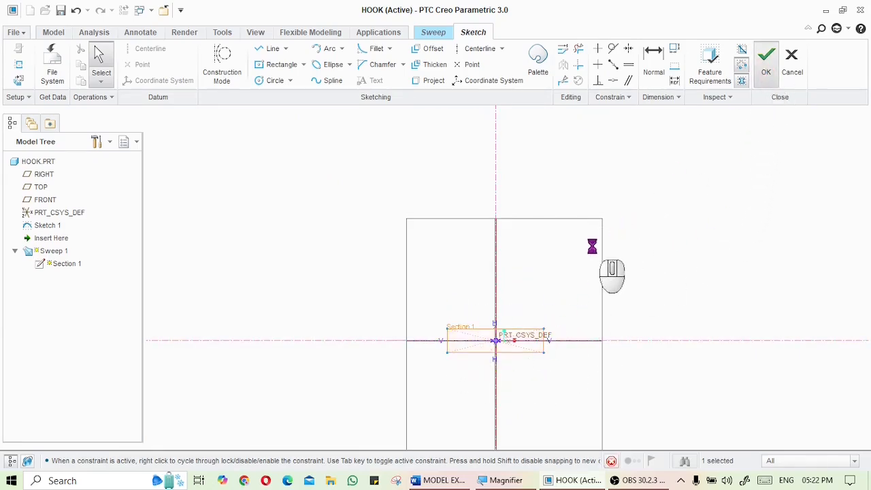
pyautogui.moveTo(492, 233)
pyautogui.mouseDown(button='middle')
pyautogui.moveTo(460, 313)
pyautogui.moveTo(494, 292)
pyautogui.moveTo(537, 317)
pyautogui.moveTo(494, 281)
pyautogui.moveTo(513, 292)
pyautogui.mouseUp(button='middle')
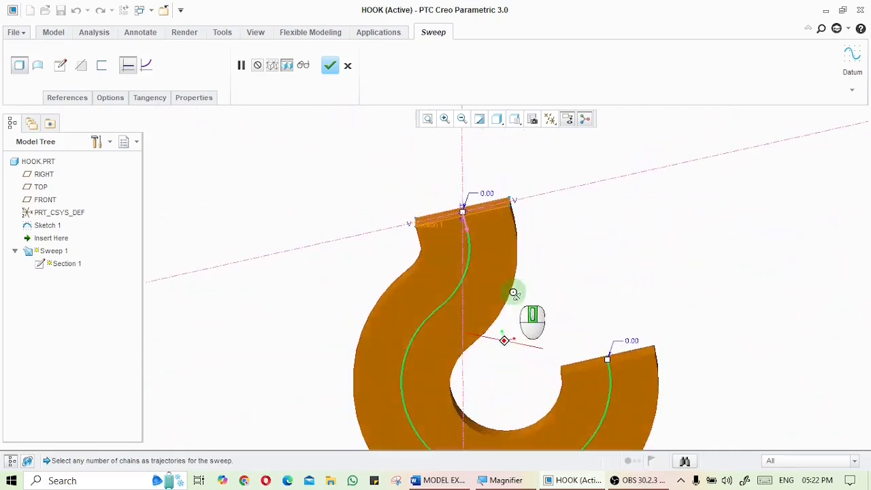
pyautogui.click(329, 65)
pyautogui.moveTo(314, 224); pyautogui.dragTo(305, 250, button='middle')
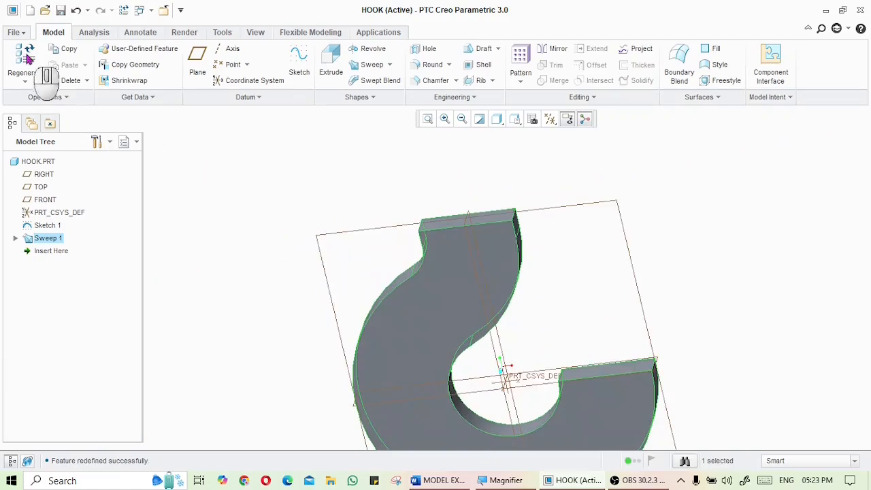
# Save a copy of the hook as an IGES file named hook_rect and export it as solids
pyautogui.click(16, 32)
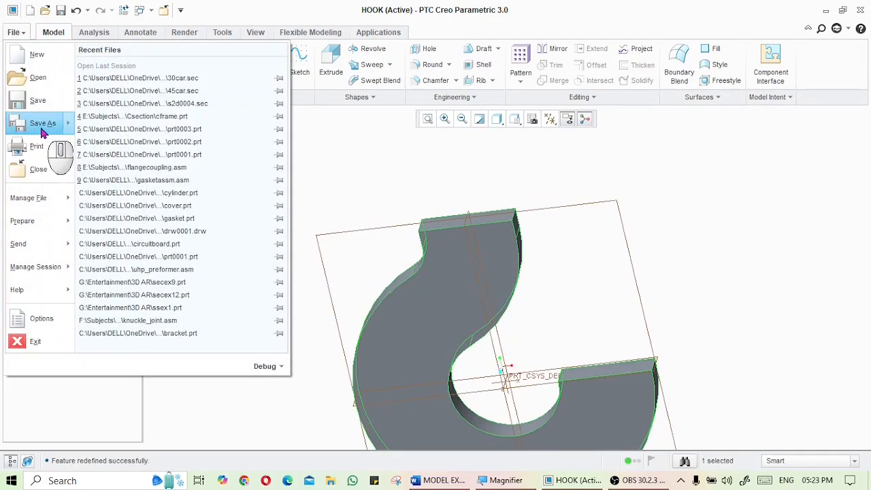
pyautogui.moveTo(20, 125)
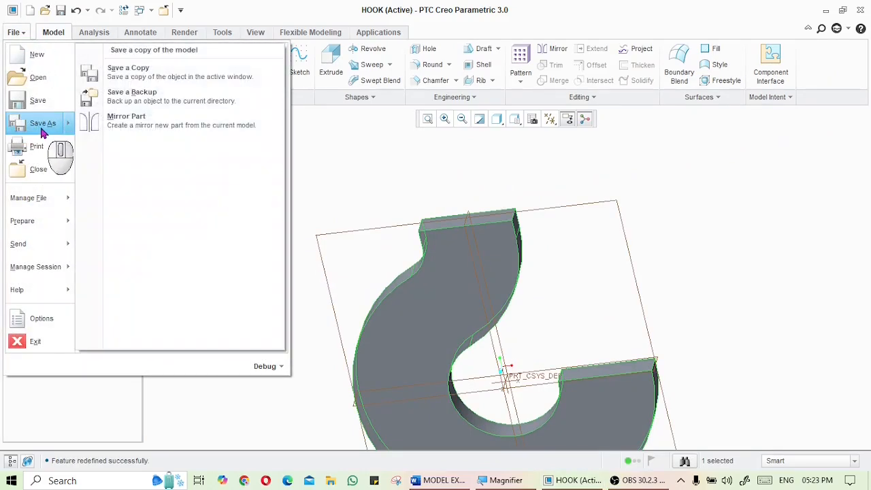
pyautogui.click(165, 74)
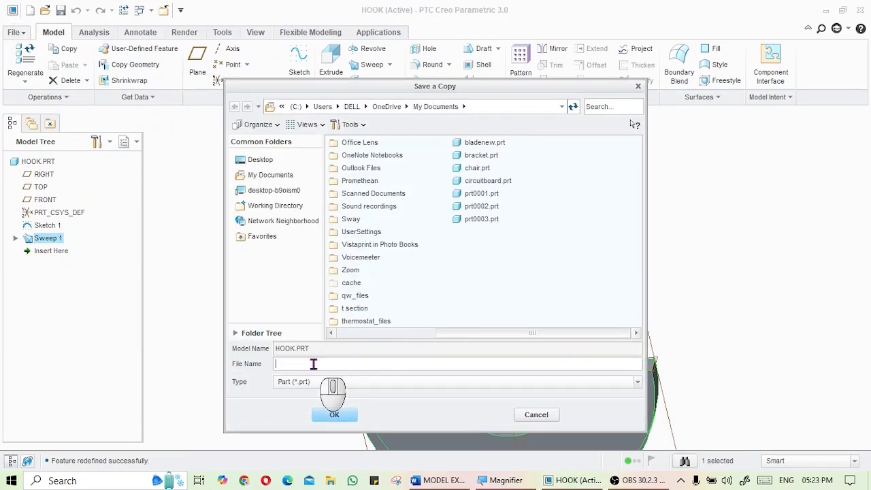
pyautogui.click(321, 381)
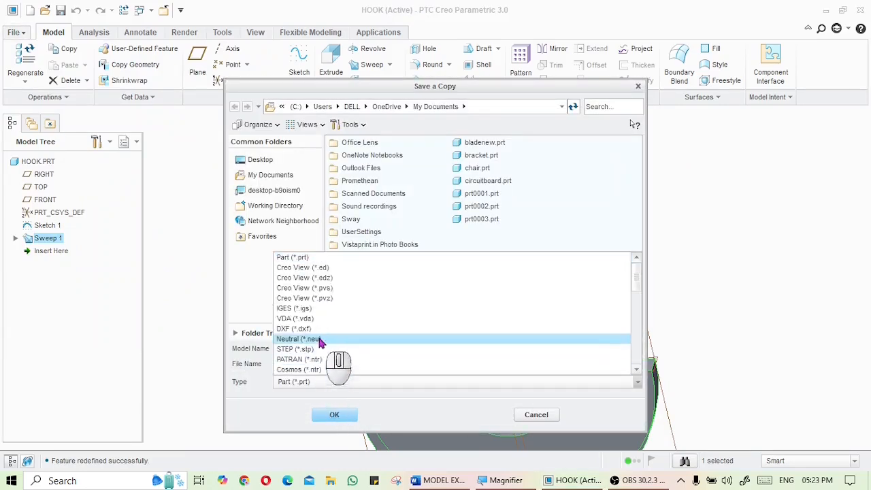
pyautogui.click(316, 306)
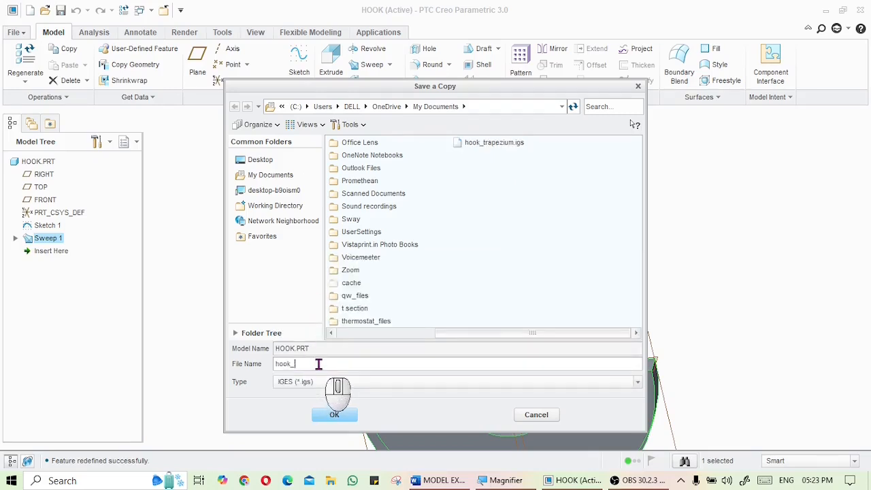
pyautogui.click(337, 414)
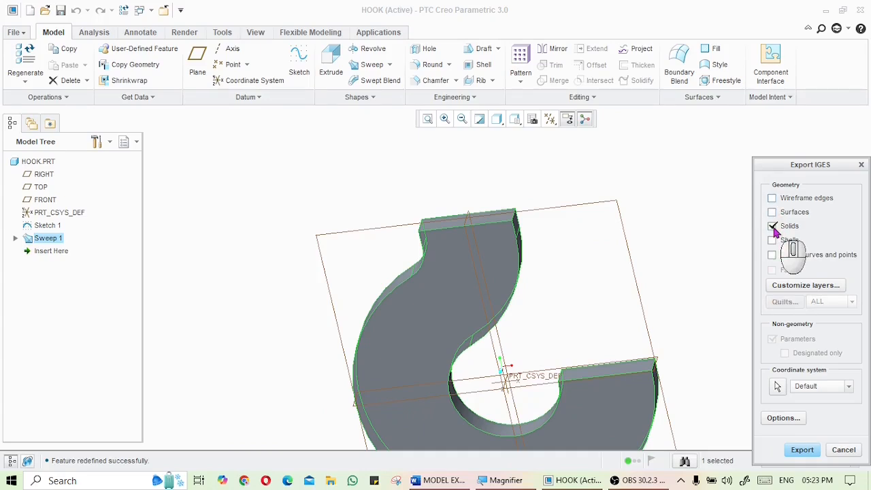
pyautogui.click(813, 452)
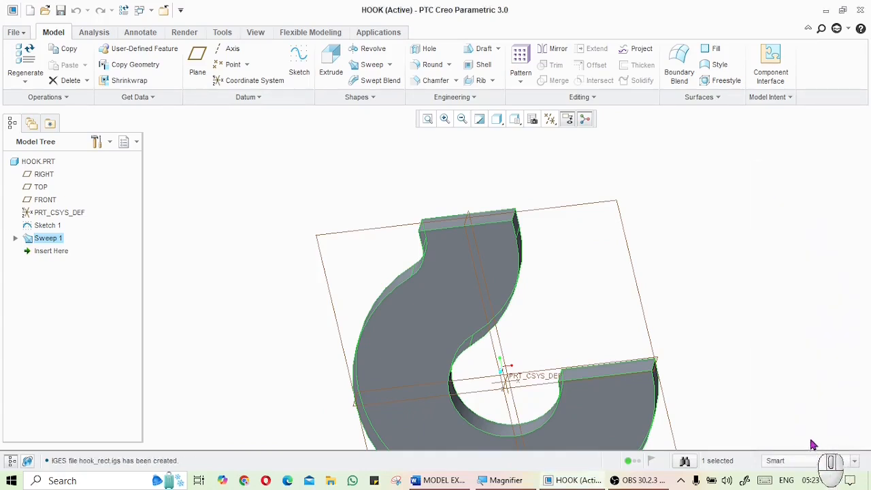
# Edit Sweep 1's definition, open its section sketch facing the screen, and delete the rectangular cross-section
pyautogui.rightClick(58, 243)
pyautogui.click(103, 259)
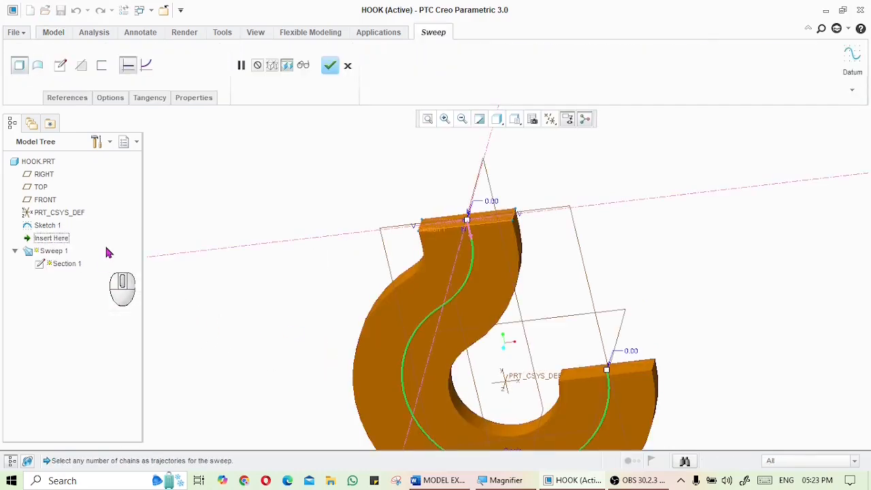
pyautogui.click(63, 70)
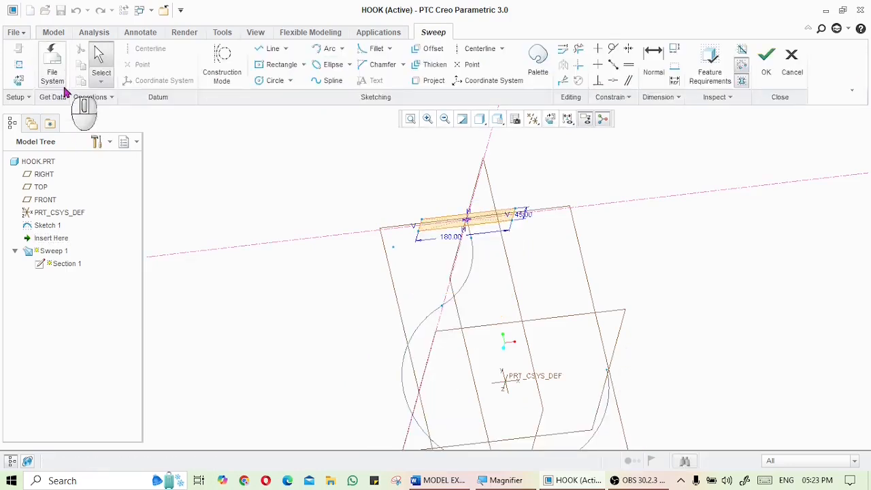
pyautogui.click(19, 83)
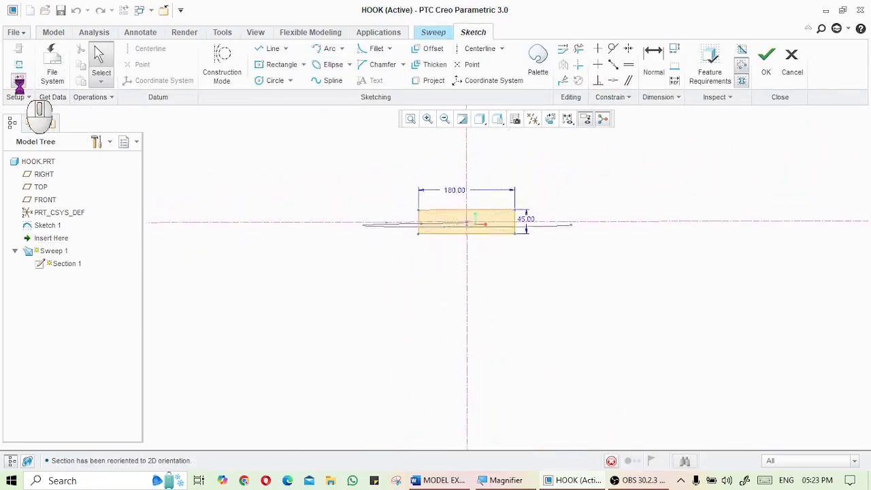
pyautogui.moveTo(400, 177); pyautogui.dragTo(551, 271)
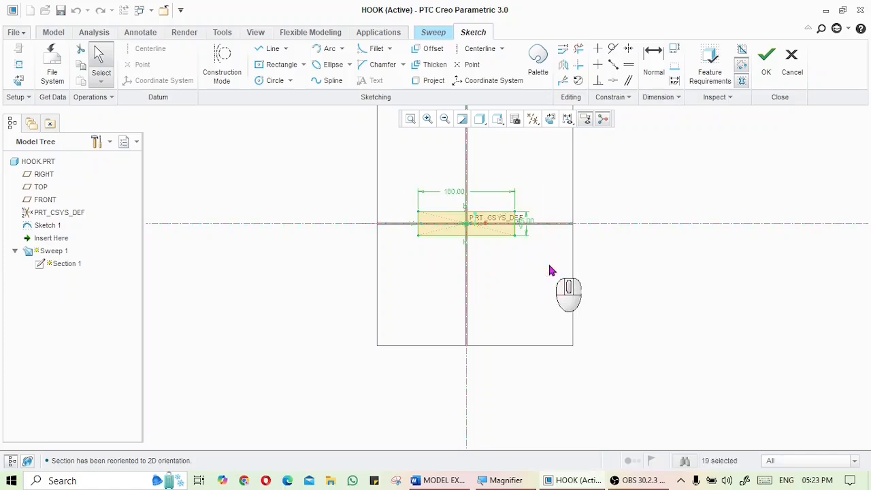
pyautogui.press('Delete')
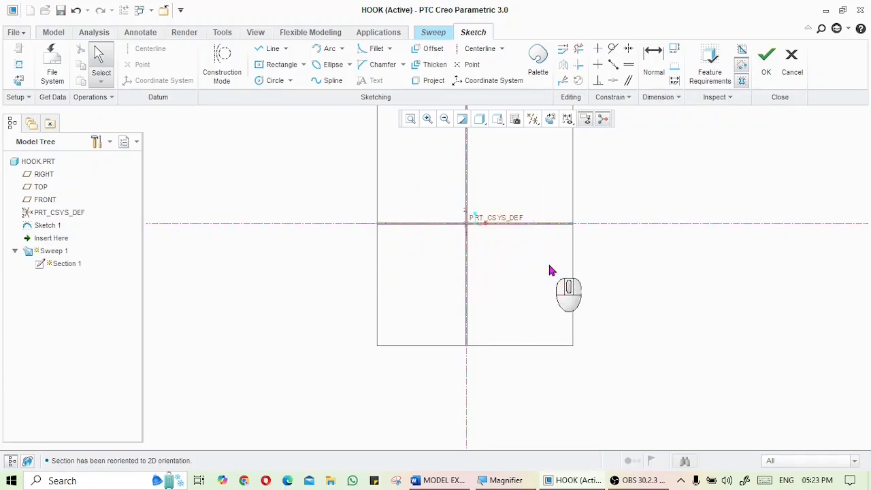
# Sketch a circle centred on the sketch origin, about 196 in diameter
pyautogui.click(271, 81)
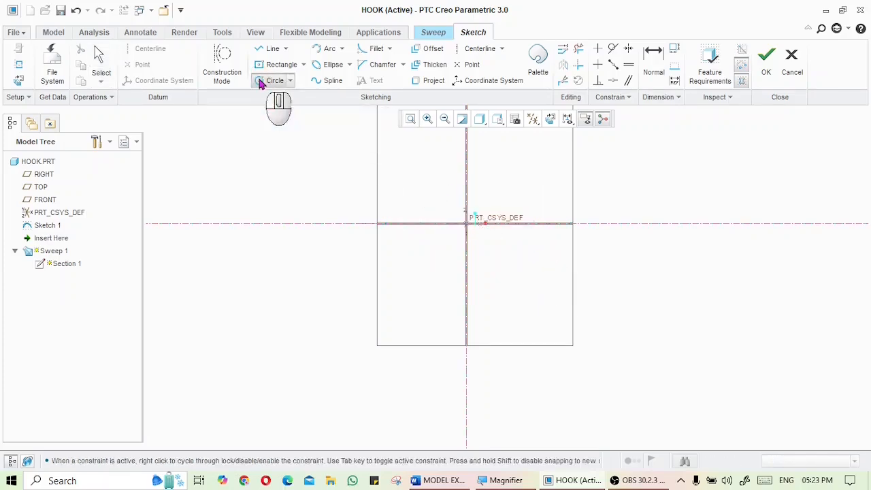
pyautogui.click(466, 224)
pyautogui.click(508, 193)
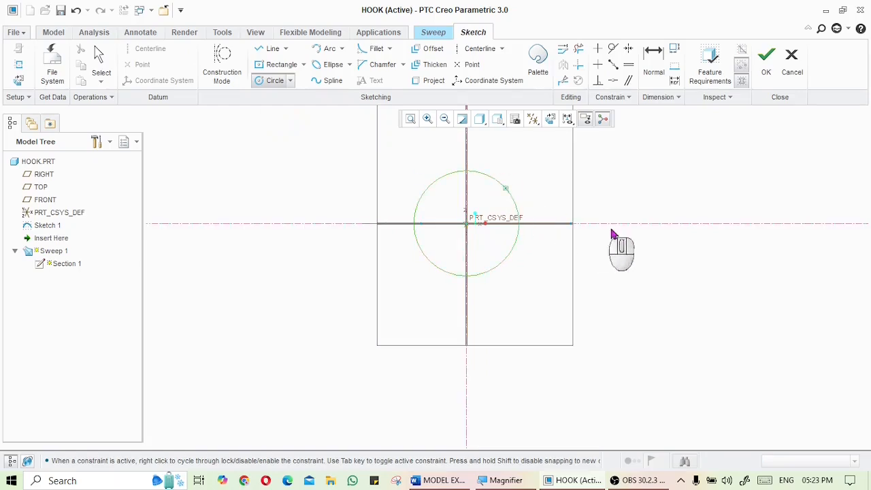
pyautogui.middleClick(602, 232)
# Check the exam question and set the circle's diameter to 135
pyautogui.click(445, 480)
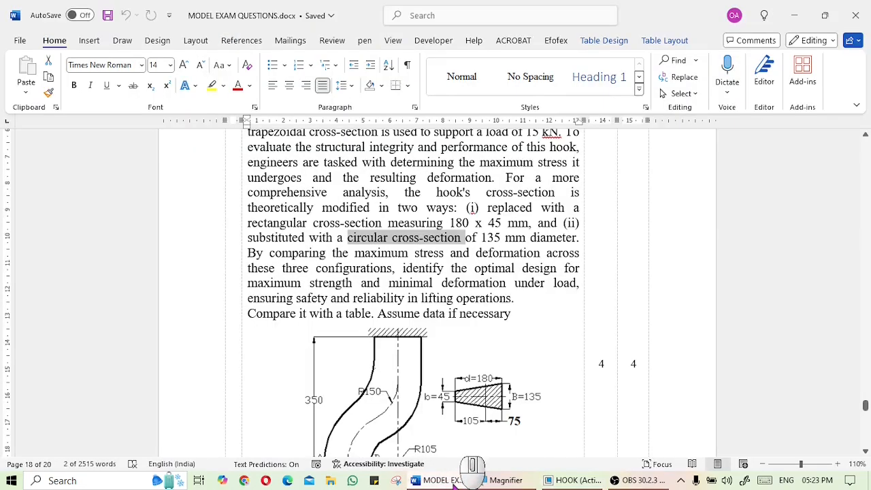
pyautogui.click(449, 480)
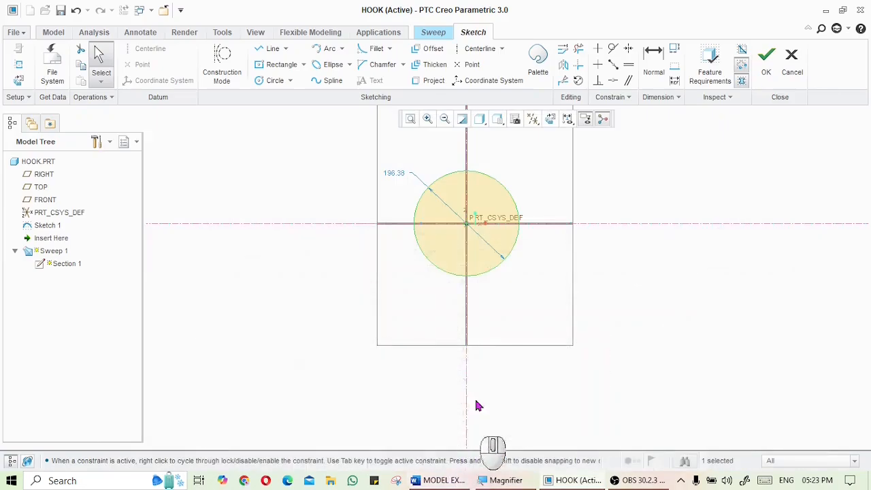
pyautogui.doubleClick(398, 170)
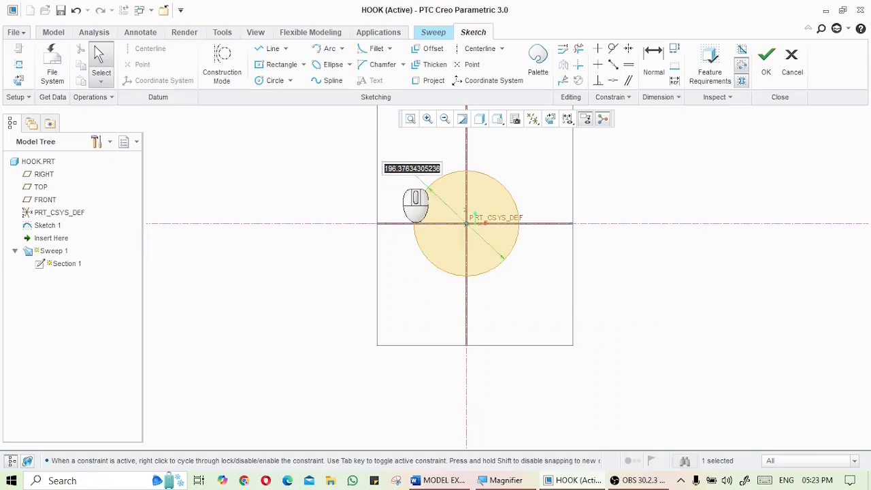
pyautogui.write('135')
pyautogui.middleClick(415, 204)
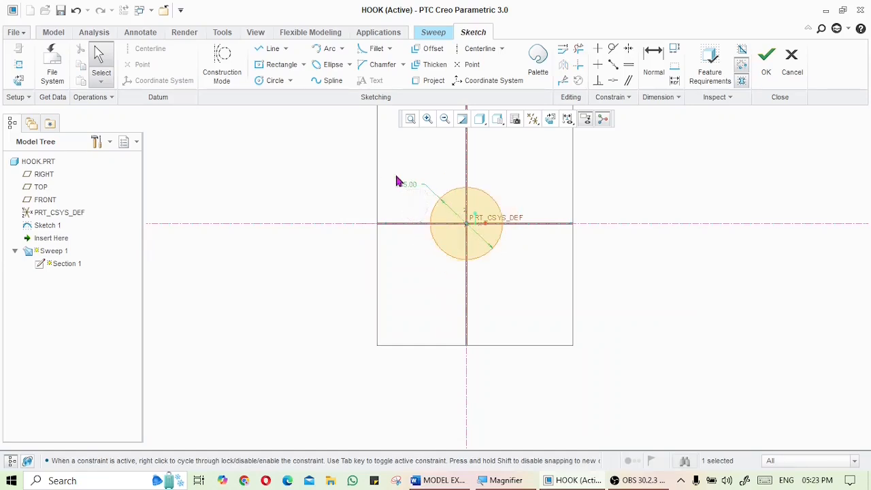
# Finish the circular section sketch and complete the redefined Sweep 1
pyautogui.click(767, 64)
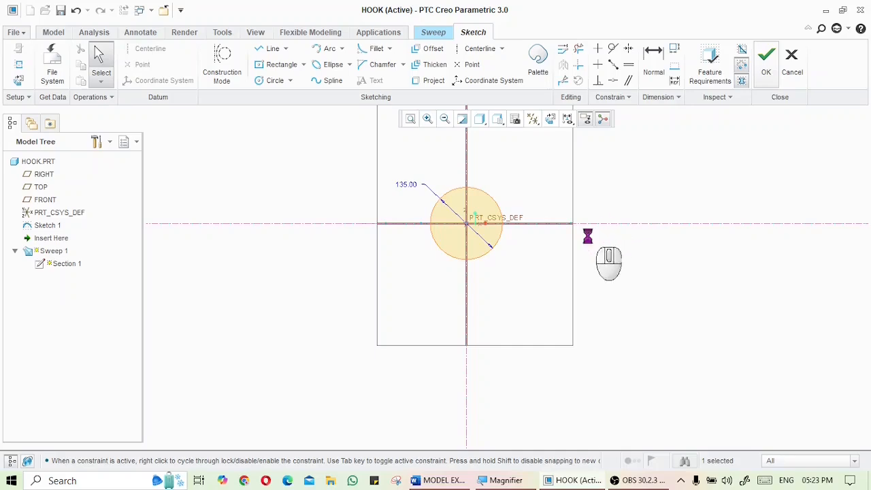
pyautogui.moveTo(552, 302); pyautogui.dragTo(553, 248, button='middle')
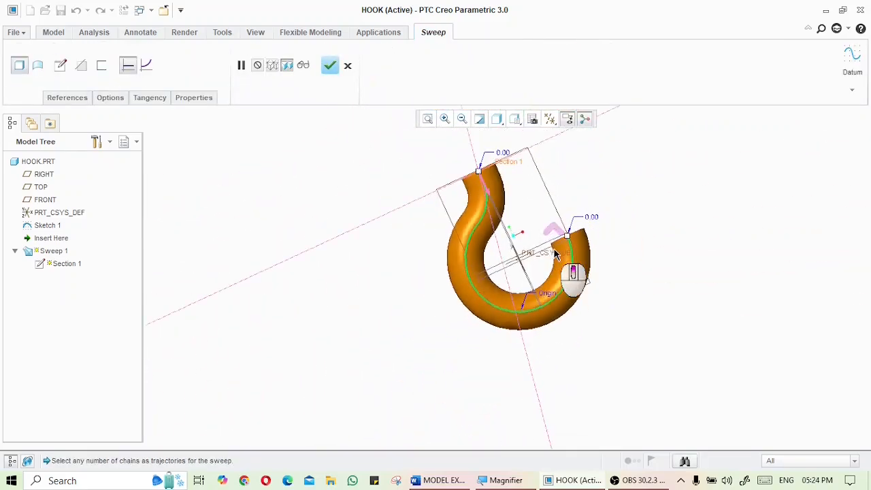
pyautogui.click(329, 65)
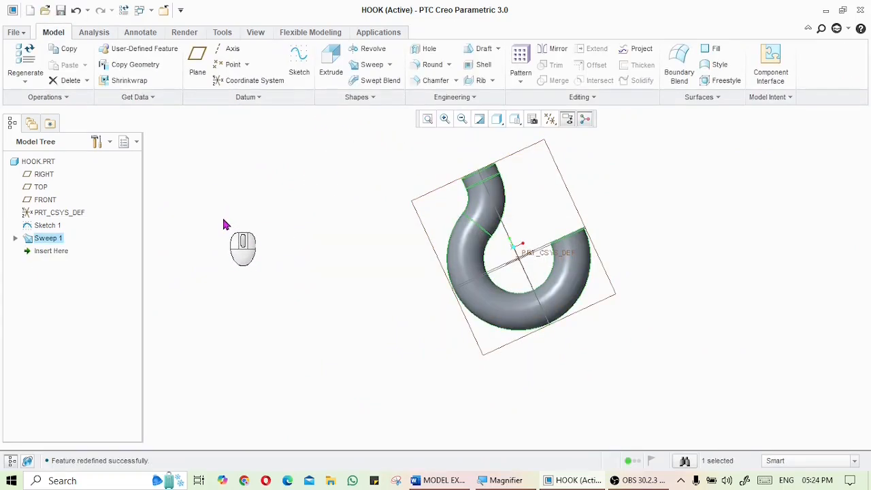
# Save a copy of the hook as an IGES file named hook_circle, export it, and exit Creo Parametric
pyautogui.click(15, 32)
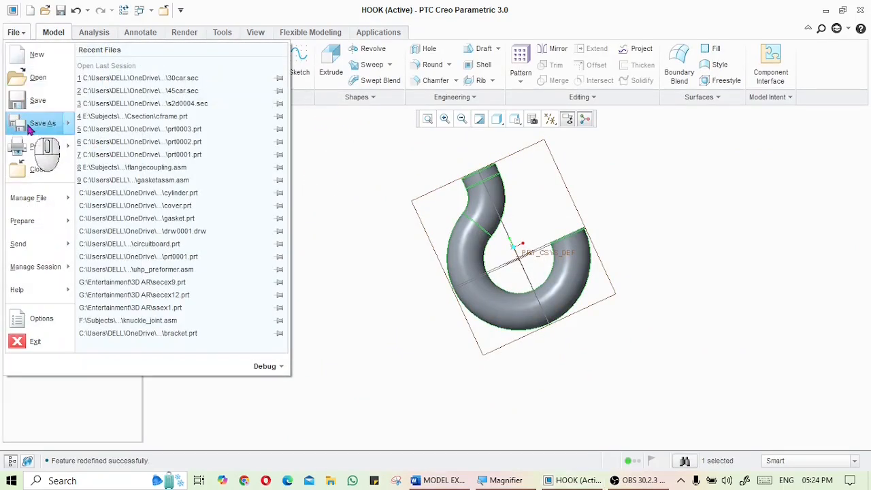
pyautogui.moveTo(41, 122)
pyautogui.click(129, 71)
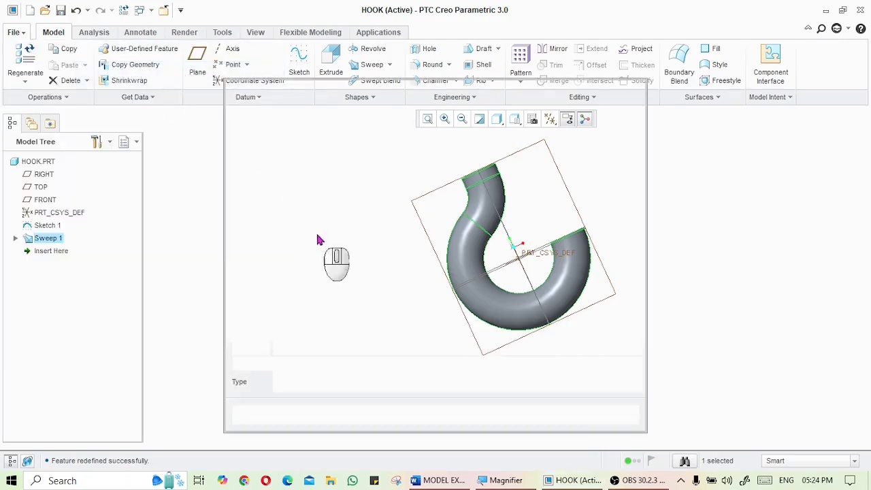
pyautogui.click(327, 381)
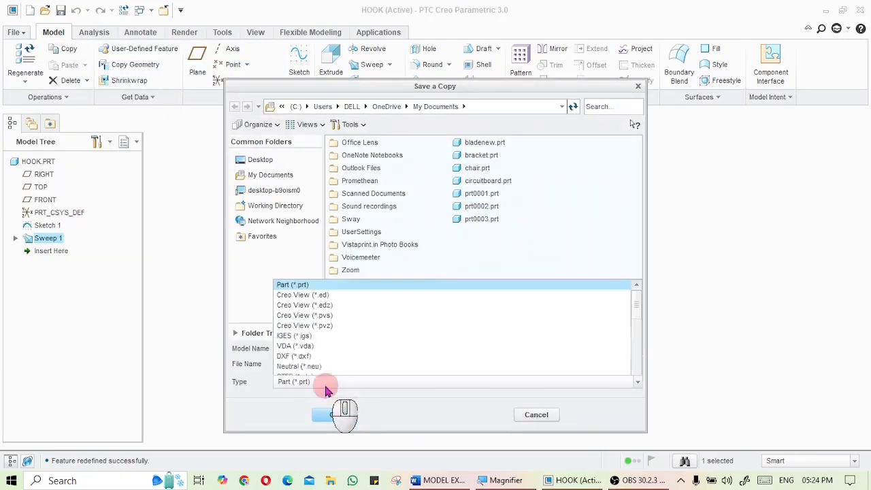
pyautogui.scroll(-1, 322, 344)
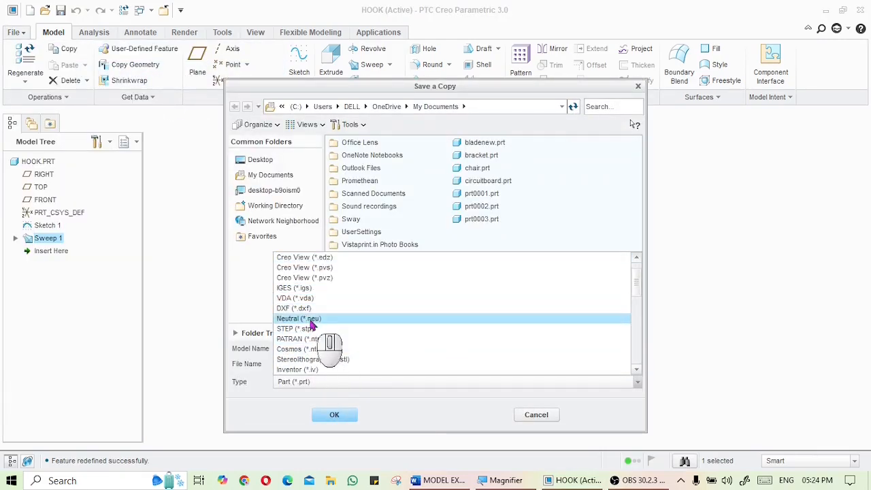
pyautogui.click(309, 287)
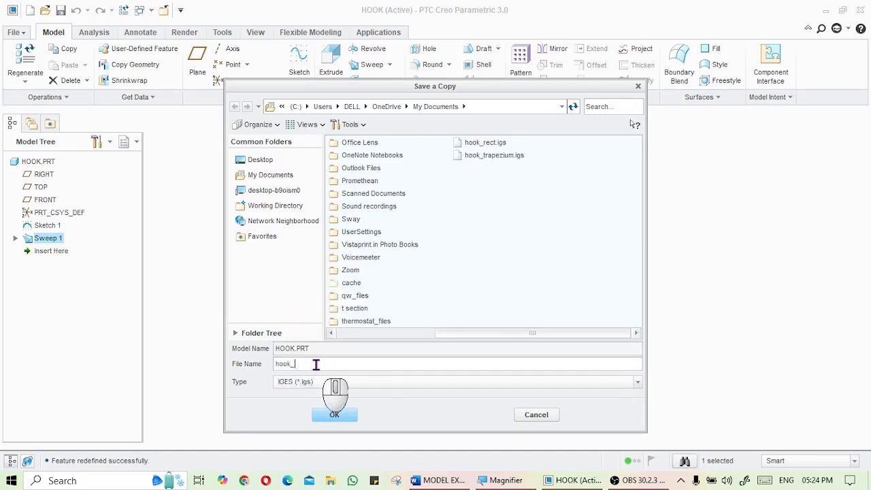
pyautogui.click(334, 414)
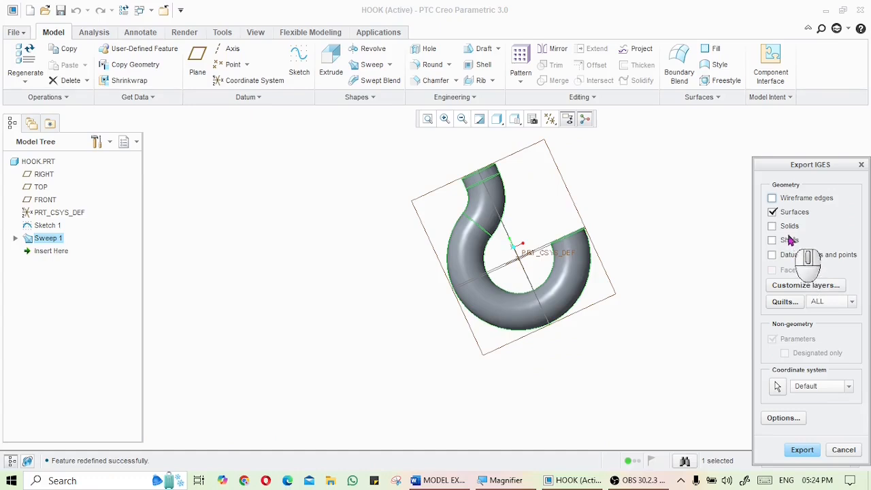
pyautogui.click(808, 448)
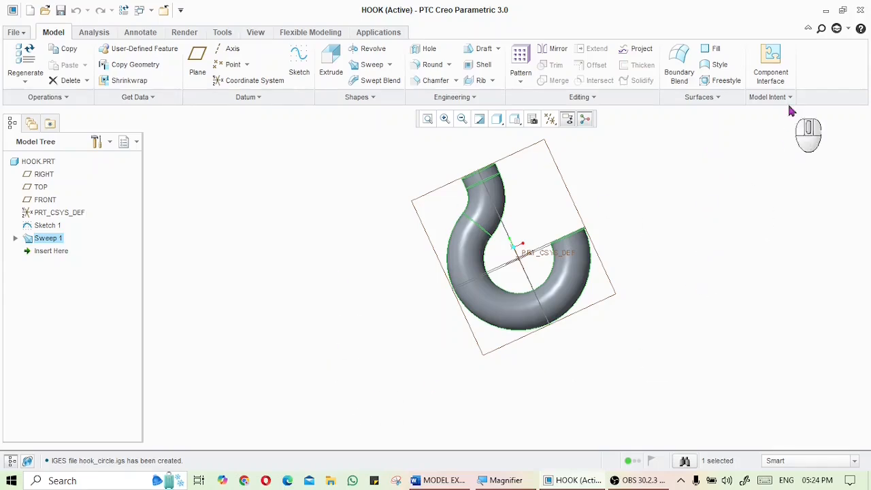
pyautogui.click(858, 12)
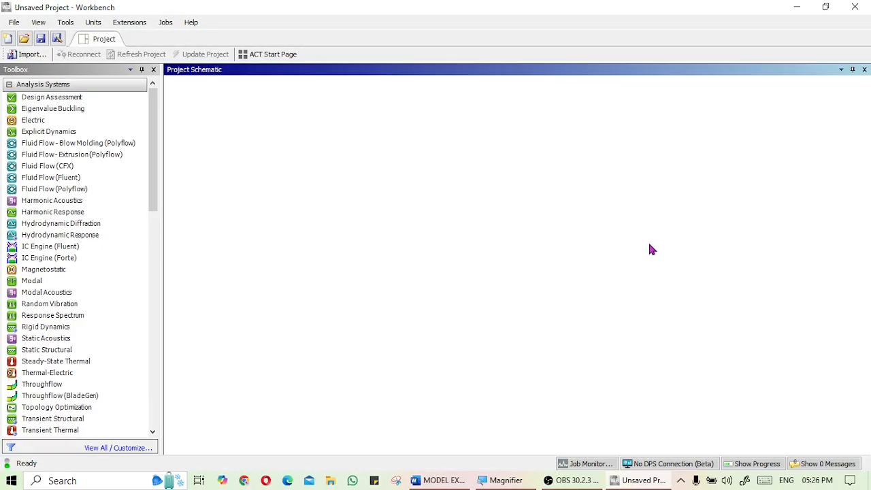
# In ANSYS Workbench, add a Static Structural analysis system to the project schematic and select its Geometry cell
pyautogui.click(70, 350)
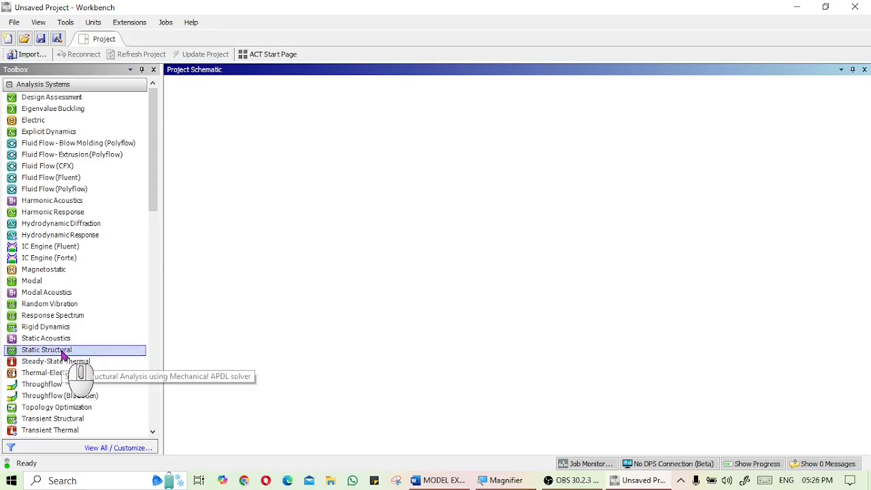
pyautogui.moveTo(63, 350); pyautogui.dragTo(270, 140)
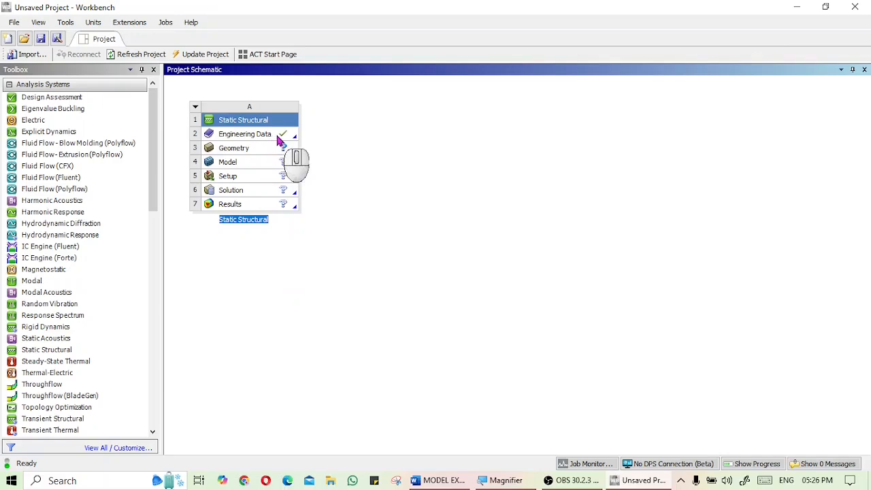
pyautogui.click(278, 149)
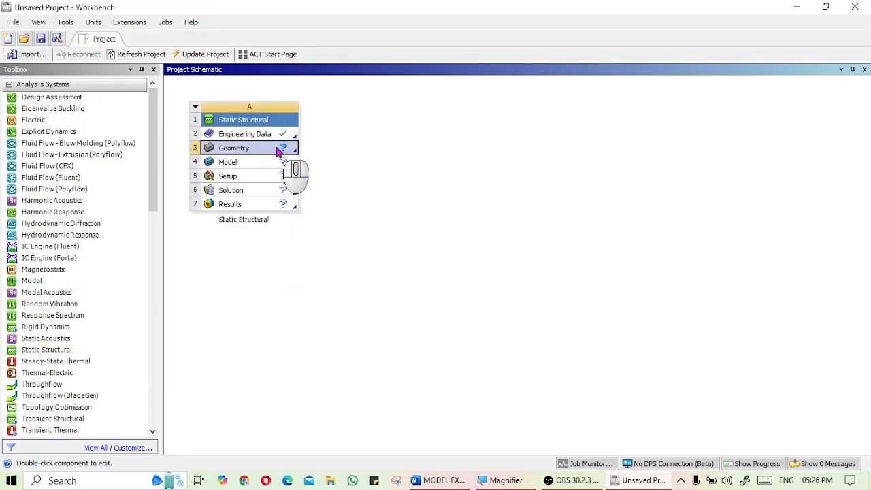
# Import the hook_trapezium.igs file as the Static Structural system's geometry
pyautogui.rightClick(278, 149)
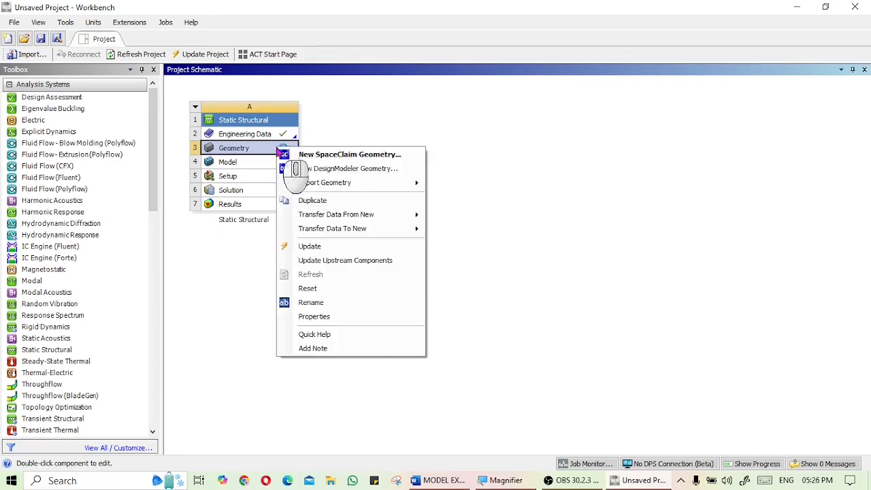
pyautogui.moveTo(348, 183)
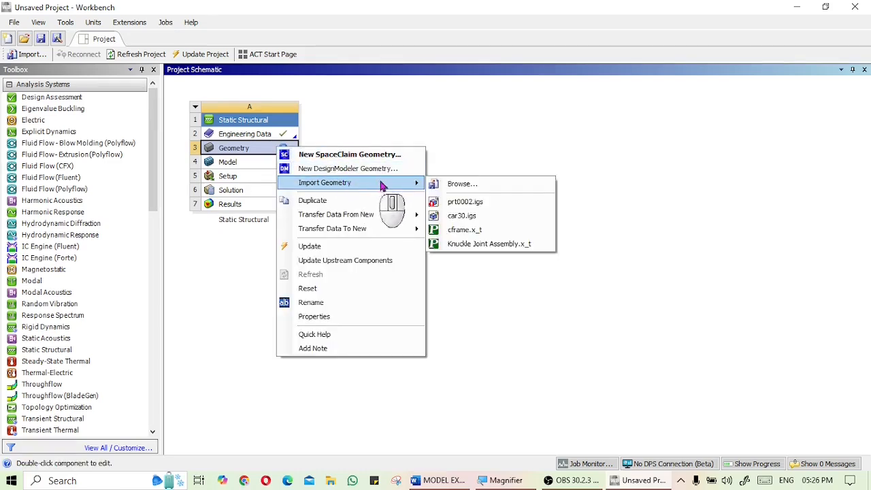
pyautogui.click(458, 182)
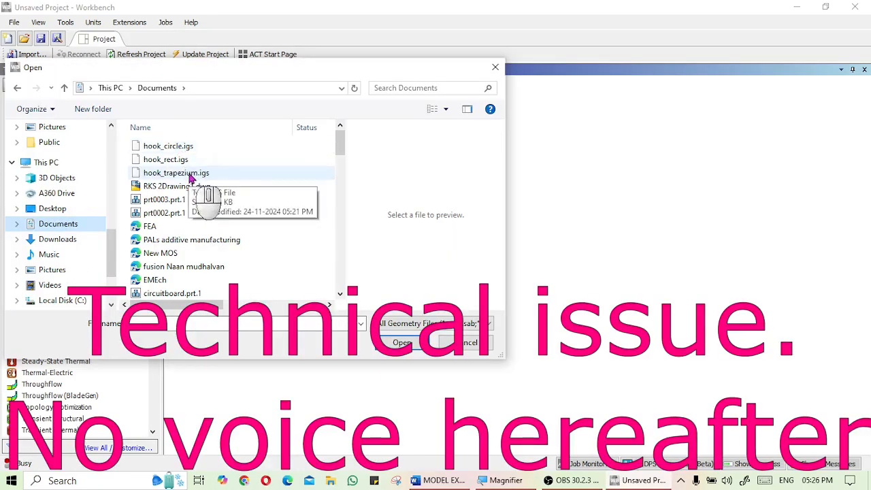
pyautogui.click(191, 174)
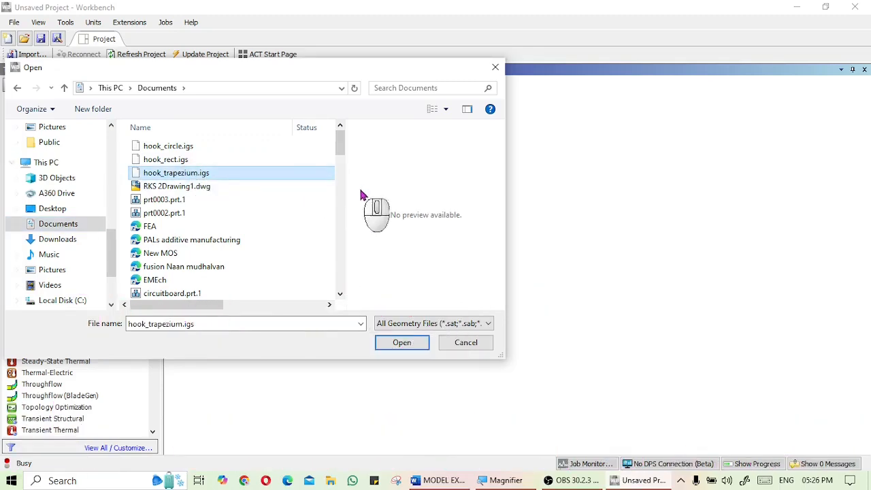
pyautogui.click(403, 342)
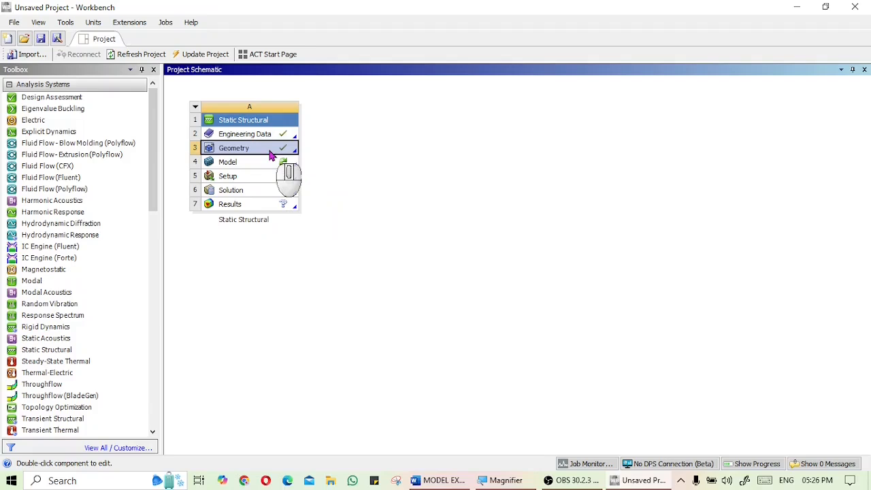
# Open the geometry in DesignModeler and generate the imported hook body
pyautogui.rightClick(270, 155)
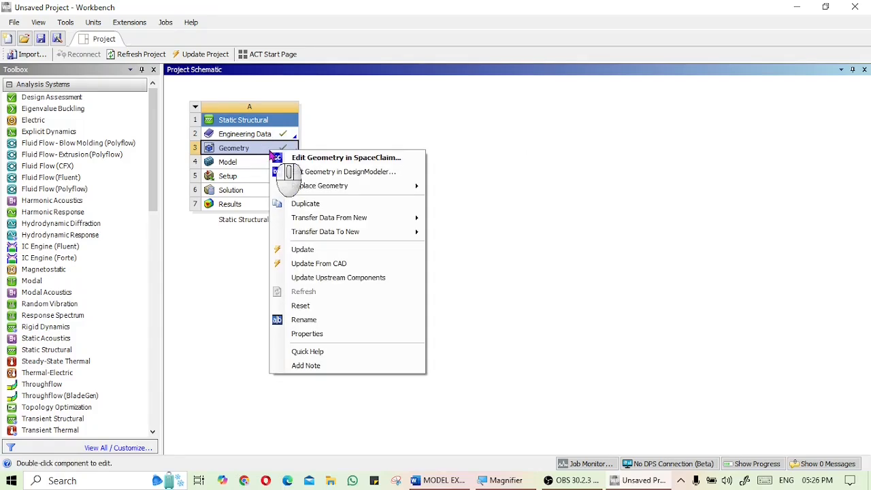
pyautogui.click(319, 174)
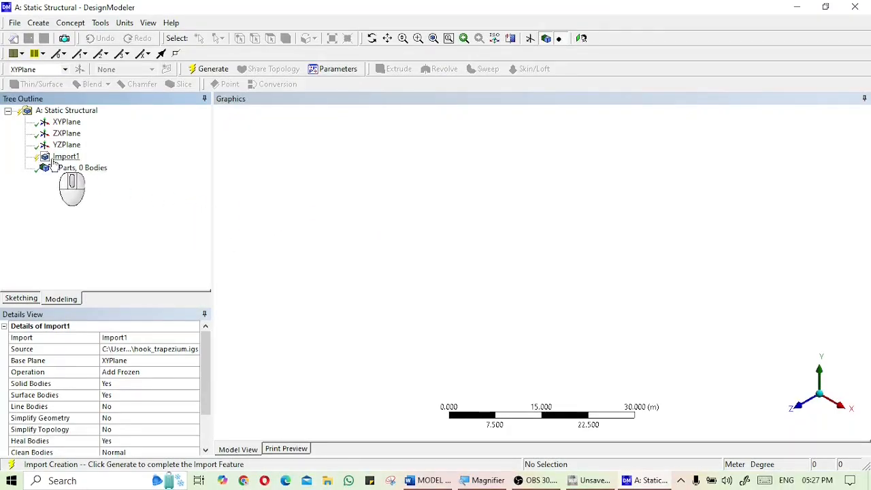
pyautogui.click(211, 71)
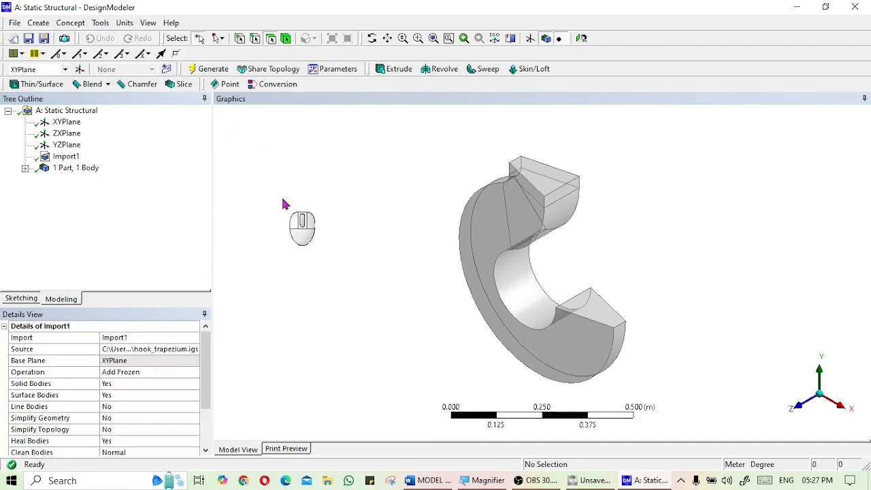
pyautogui.moveTo(412, 245); pyautogui.dragTo(514, 237, button='middle')
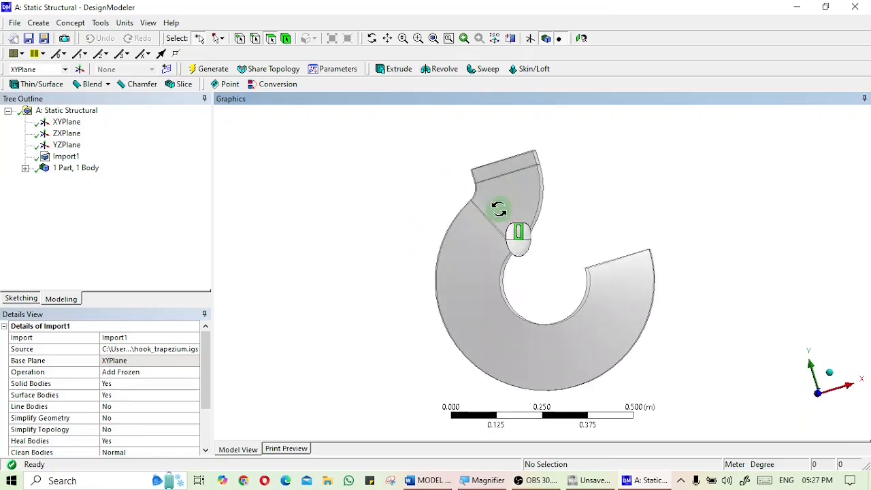
pyautogui.click(25, 168)
pyautogui.click(87, 179)
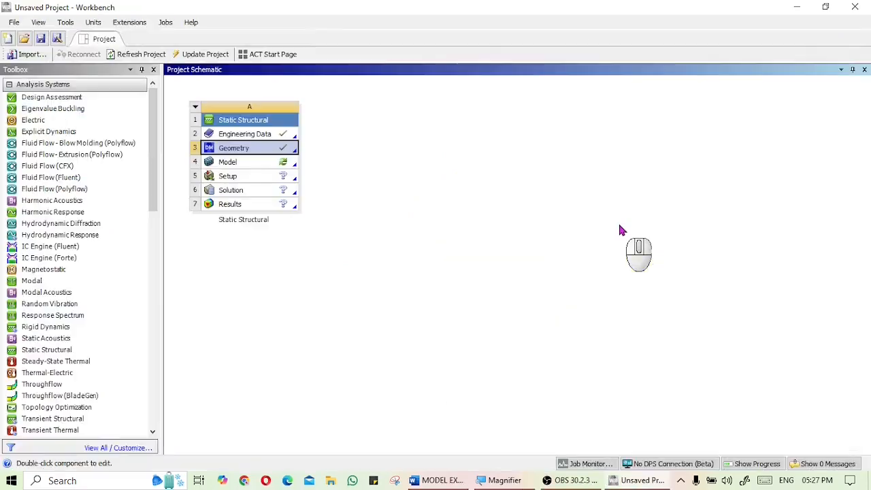
# Open the model in Mechanical and select the mesh
pyautogui.doubleClick(263, 168)
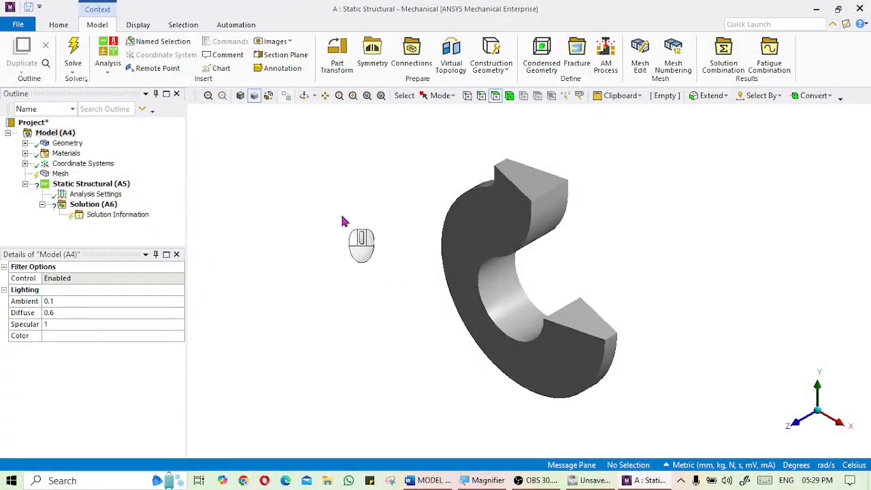
pyautogui.moveTo(343, 211); pyautogui.dragTo(369, 196, button='middle')
pyautogui.scroll(1, 368, 195)
pyautogui.scroll(-1, 367, 194)
pyautogui.moveTo(406, 183); pyautogui.dragTo(243, 219, button='middle')
pyautogui.click(59, 175)
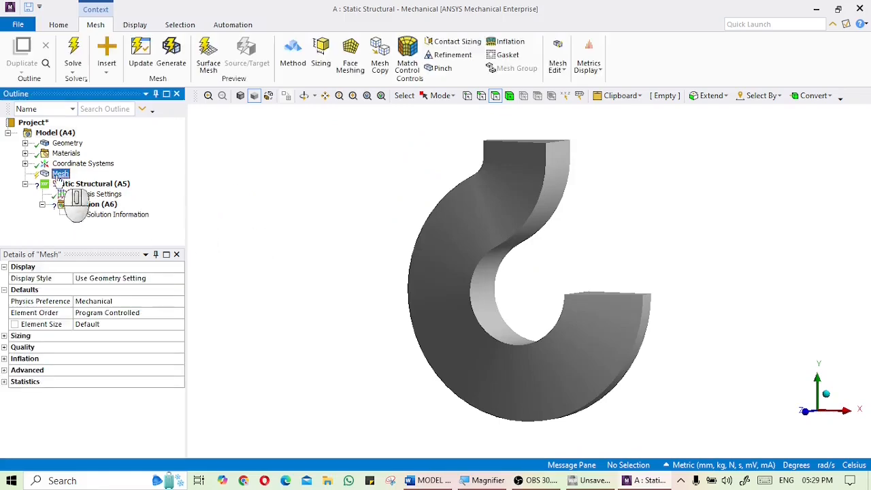
# Set the mesh sizing resolution to 7 and generate the mesh
pyautogui.click(5, 335)
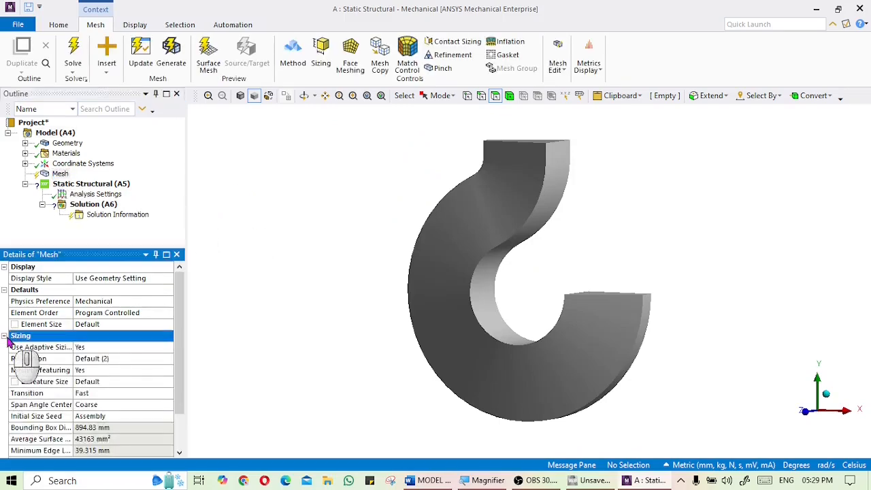
pyautogui.click(153, 361)
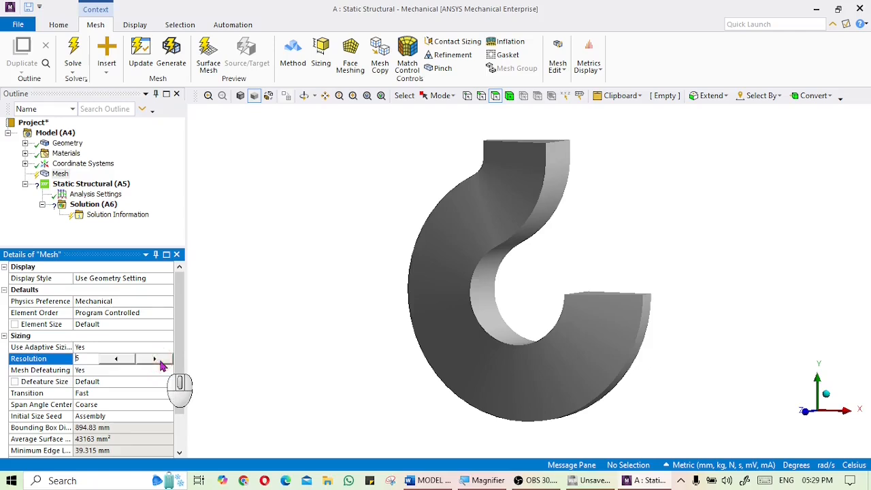
pyautogui.rightClick(60, 175)
pyautogui.click(106, 213)
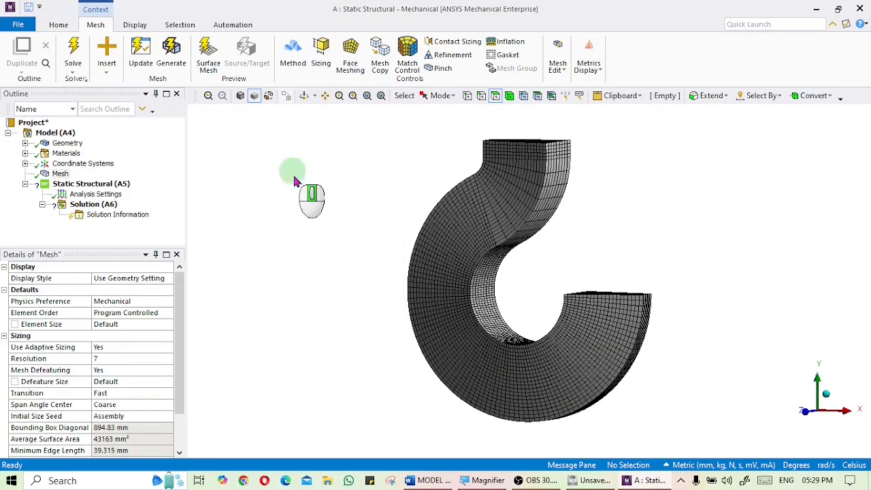
# Apply a fixed support to the hook's top end face
pyautogui.moveTo(296, 176); pyautogui.dragTo(301, 209, button='middle')
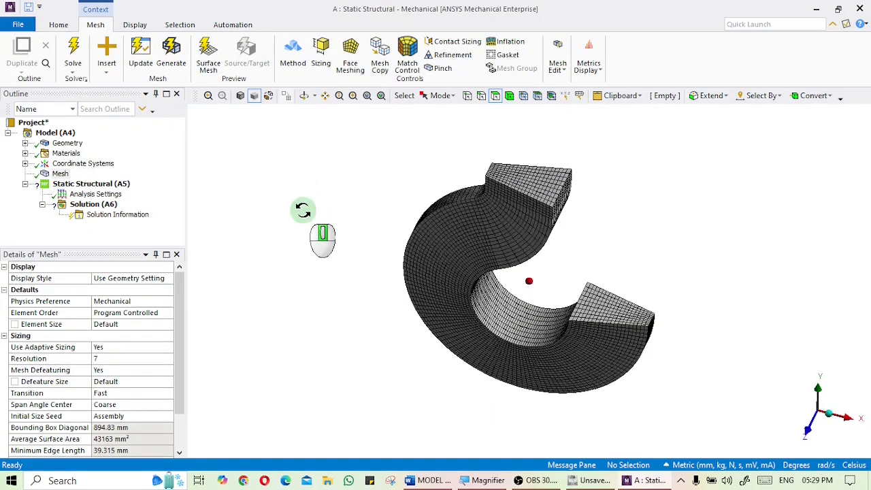
pyautogui.click(535, 193)
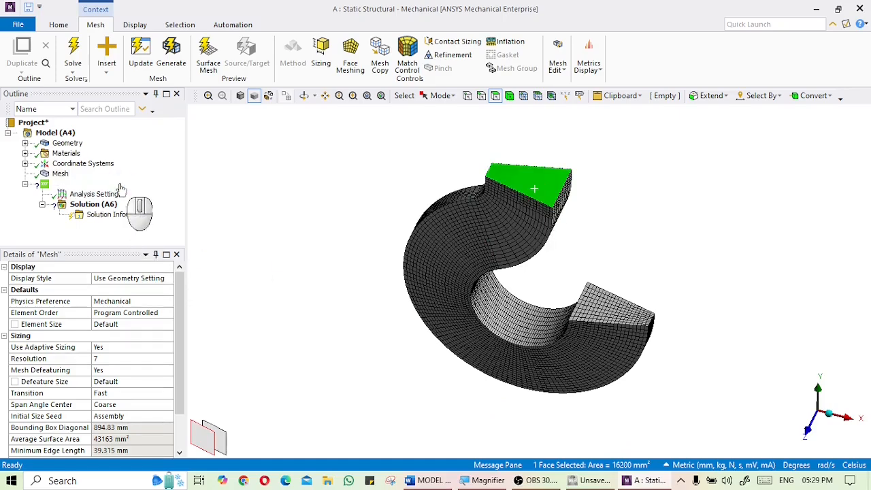
pyautogui.click(120, 185)
pyautogui.rightClick(121, 185)
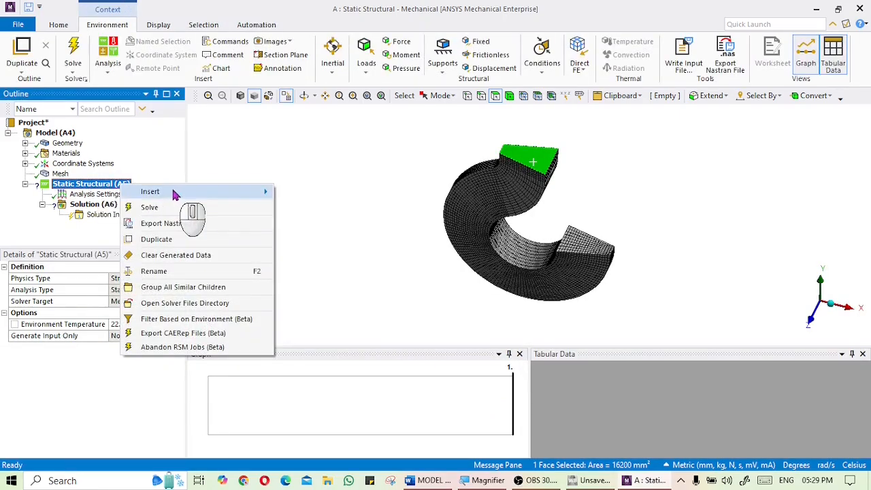
pyautogui.moveTo(174, 194)
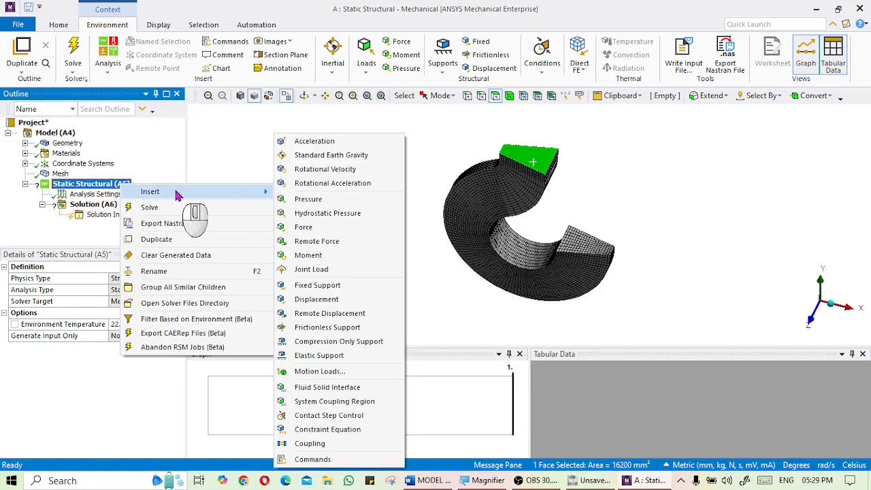
pyautogui.click(318, 285)
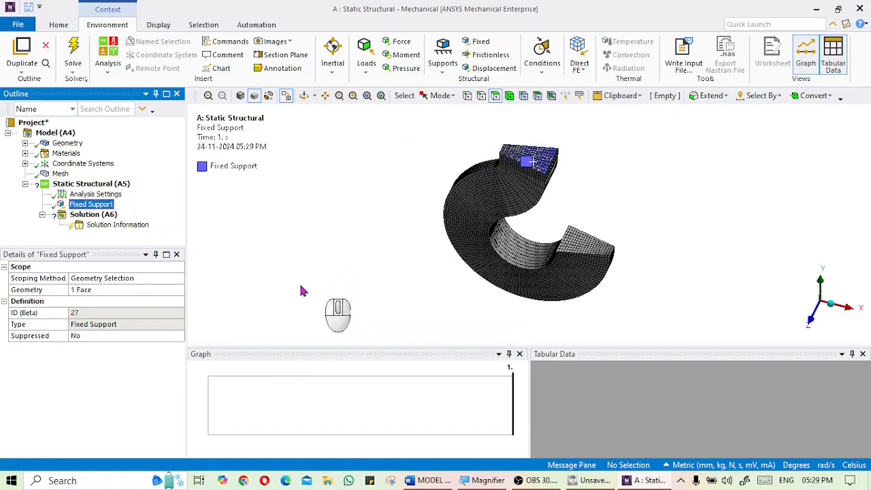
# Insert a force load and scope it to the hook's inner curved face, defined by components
pyautogui.moveTo(381, 253); pyautogui.dragTo(378, 223, button='middle')
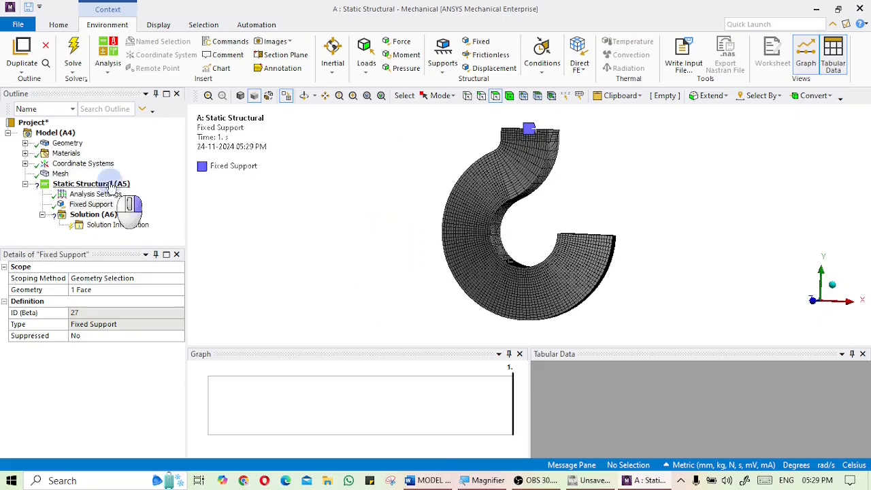
pyautogui.rightClick(111, 184)
pyautogui.moveTo(199, 193)
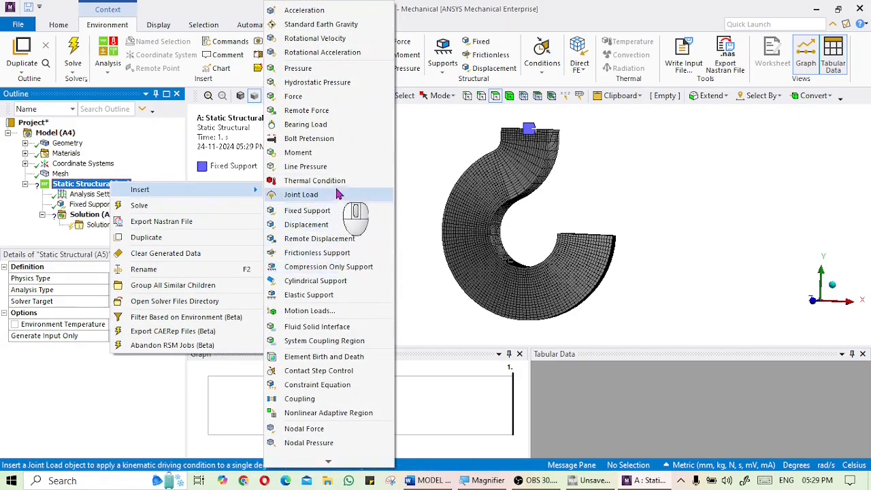
pyautogui.click(302, 96)
pyautogui.moveTo(348, 228); pyautogui.dragTo(342, 258, button='middle')
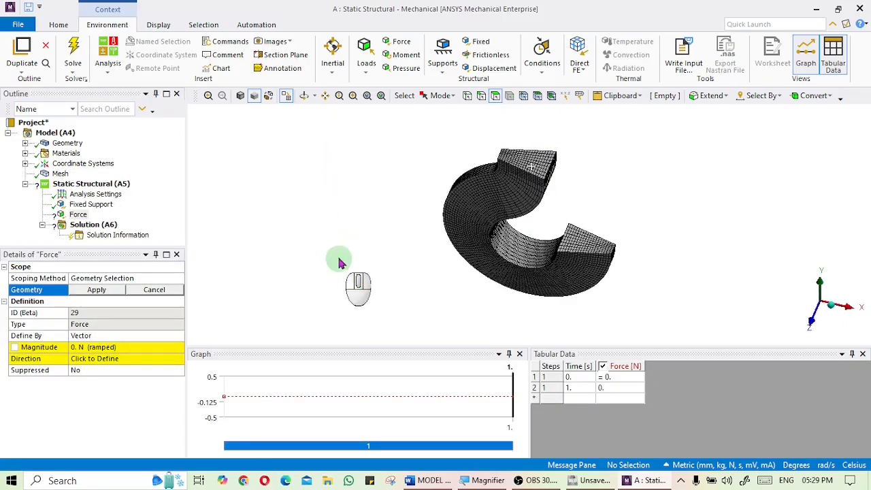
pyautogui.click(529, 260)
pyautogui.moveTo(440, 256); pyautogui.dragTo(524, 272, button='middle')
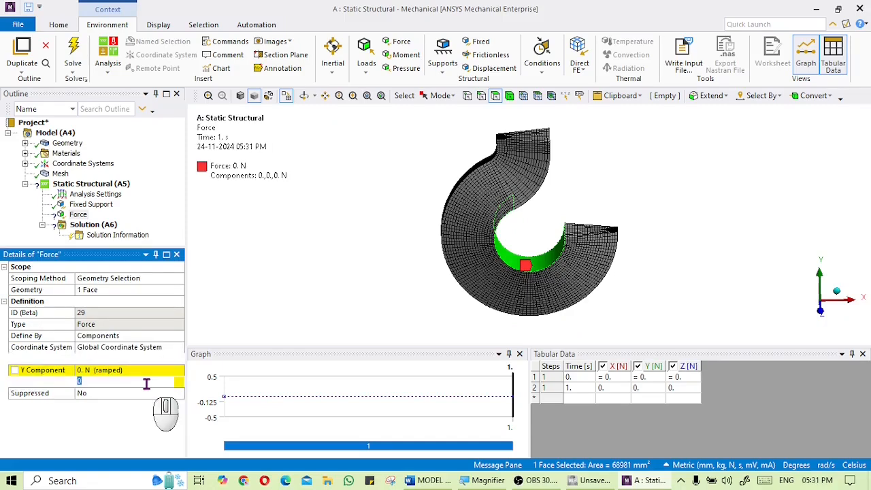
pyautogui.click(136, 381)
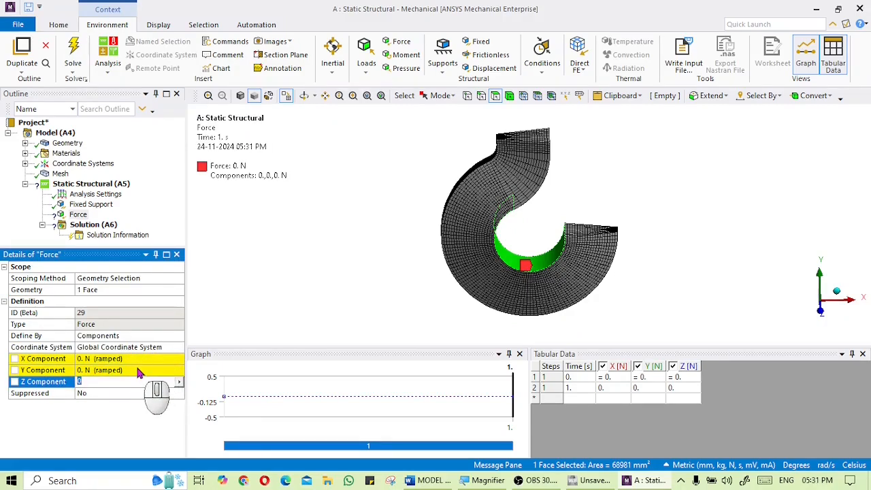
pyautogui.click(160, 348)
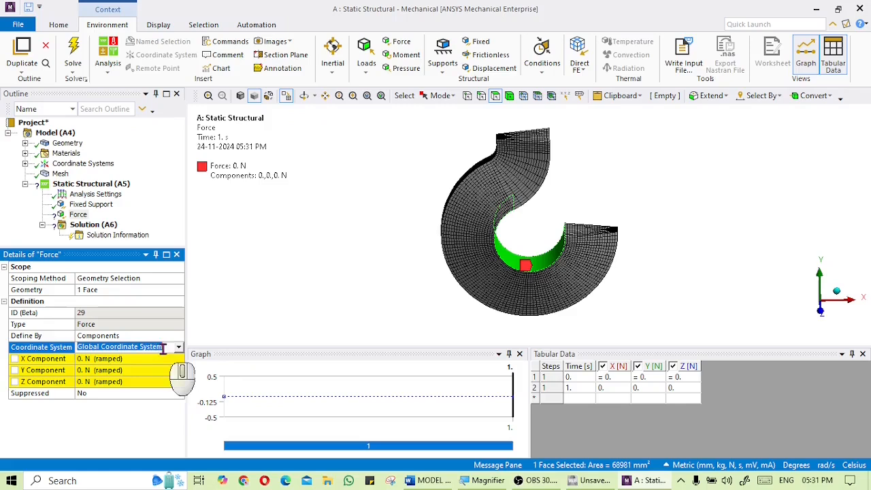
pyautogui.click(140, 343)
pyautogui.click(176, 336)
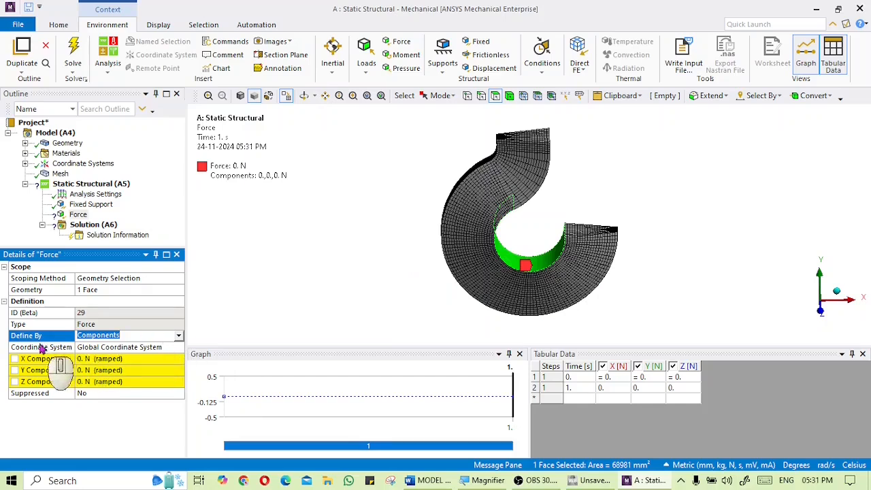
pyautogui.click(177, 340)
pyautogui.click(179, 345)
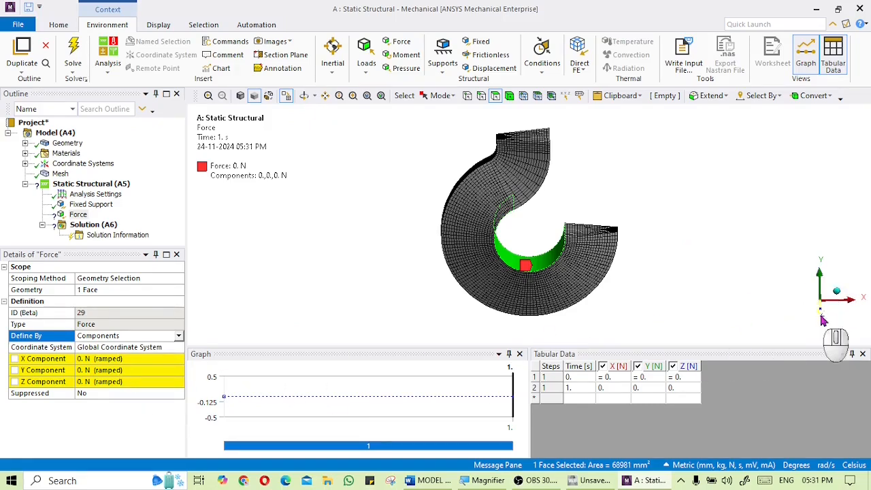
# Set the force's Y component to -300 N
pyautogui.click(137, 371)
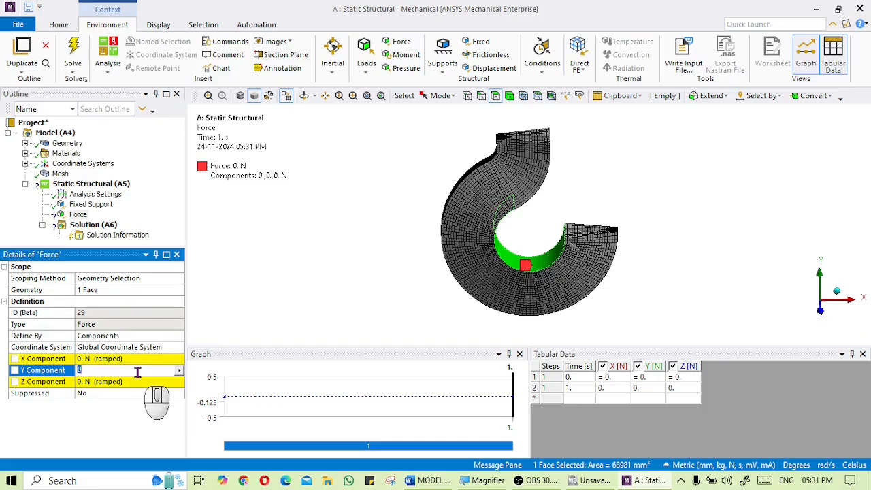
pyautogui.write('-30')
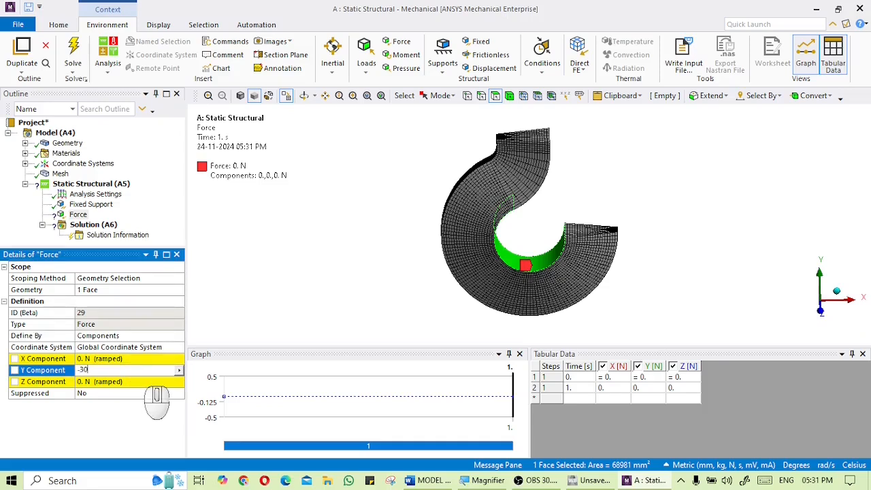
pyautogui.write('0')
pyautogui.press('Return')
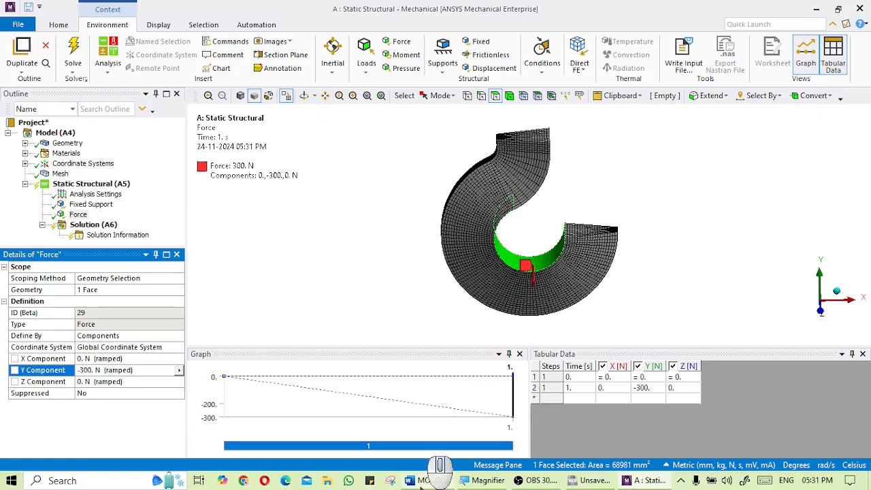
# Check the exam question's applied load and set the force's Y component to -15e3 N
pyautogui.click(423, 480)
pyautogui.scroll(-5, 466, 401)
pyautogui.scroll(-1, 463, 392)
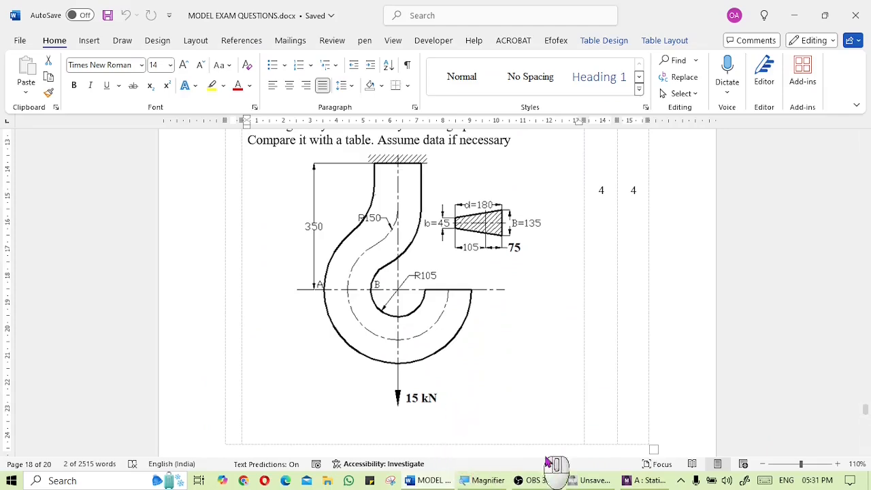
pyautogui.click(661, 481)
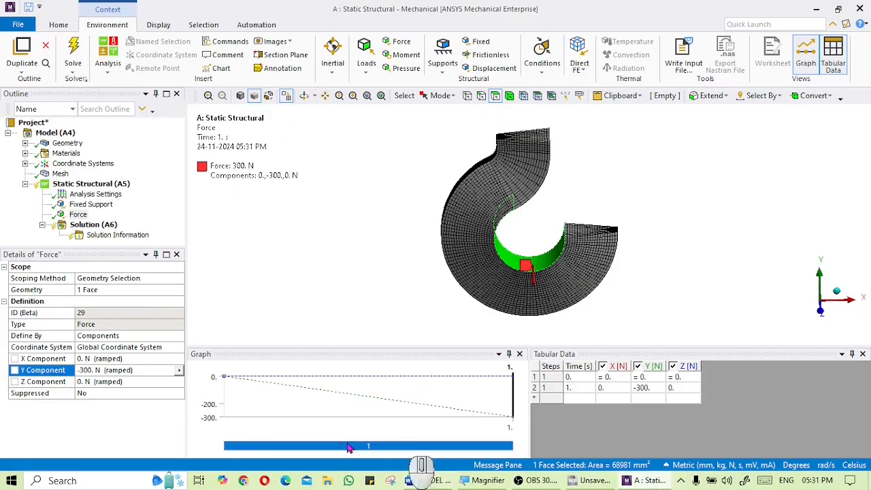
pyautogui.click(143, 371)
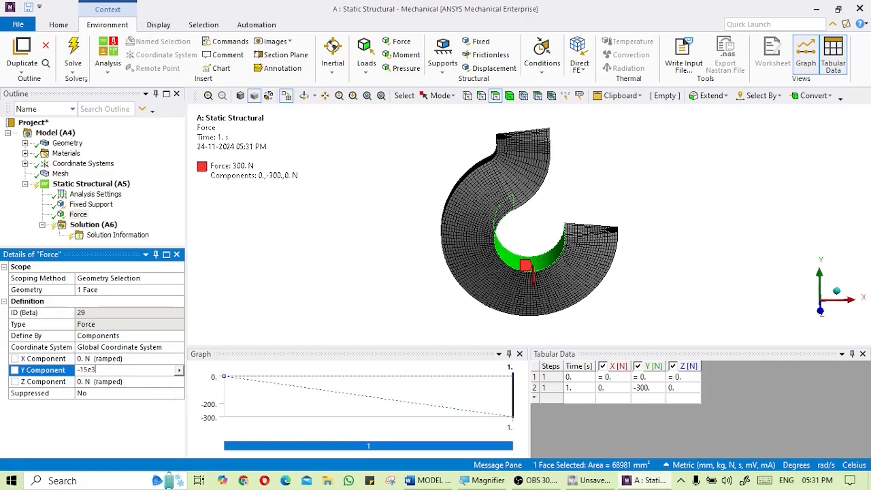
pyautogui.press('Return')
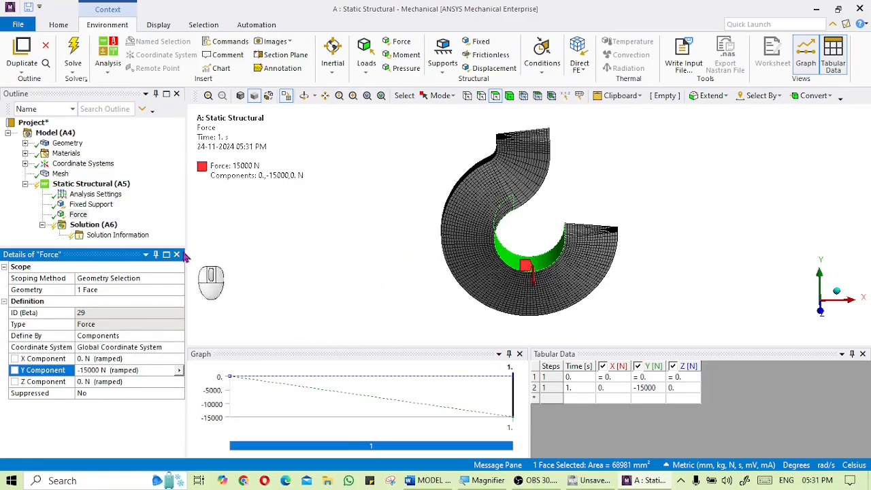
# Insert a Total Deformation result under the solution
pyautogui.click(93, 225)
pyautogui.rightClick(100, 225)
pyautogui.moveTo(122, 233)
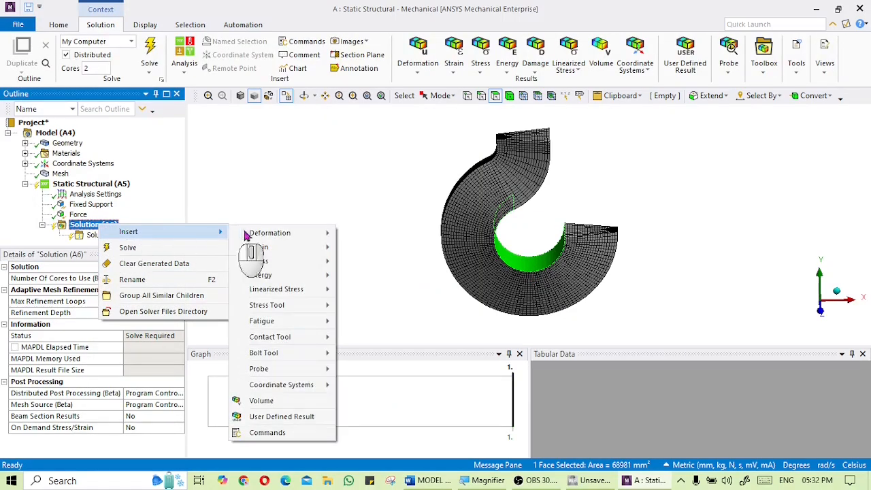
pyautogui.click(359, 237)
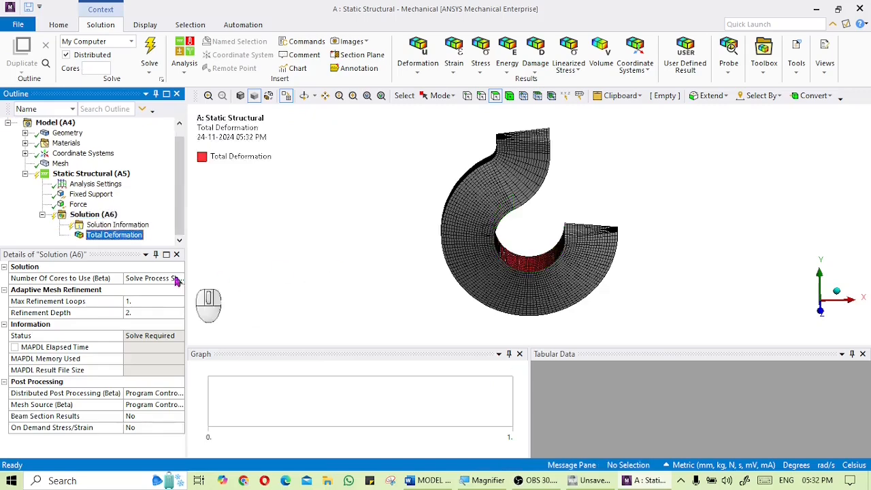
# Insert an Equivalent (von-Mises) stress result under the solution
pyautogui.rightClick(106, 216)
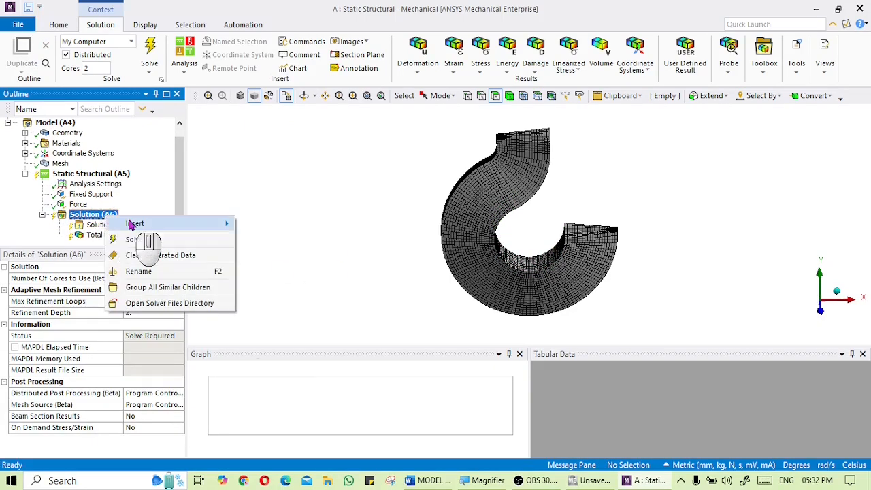
pyautogui.moveTo(136, 225)
pyautogui.moveTo(316, 252)
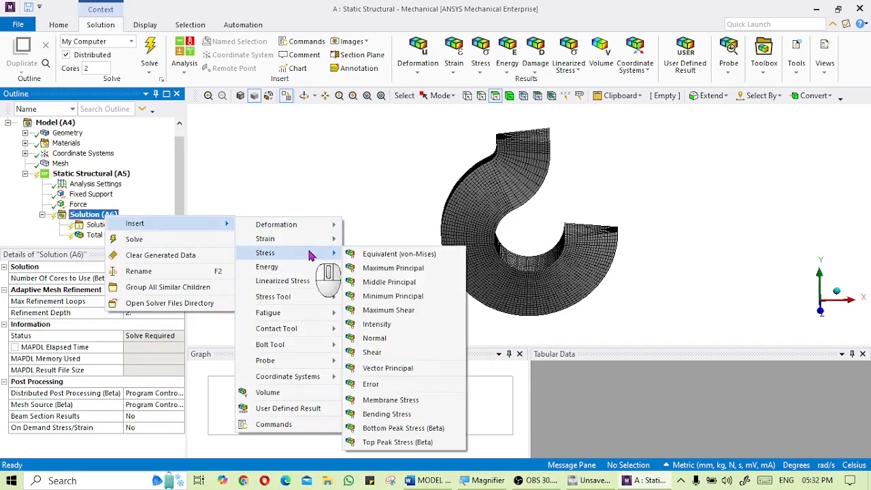
pyautogui.click(398, 256)
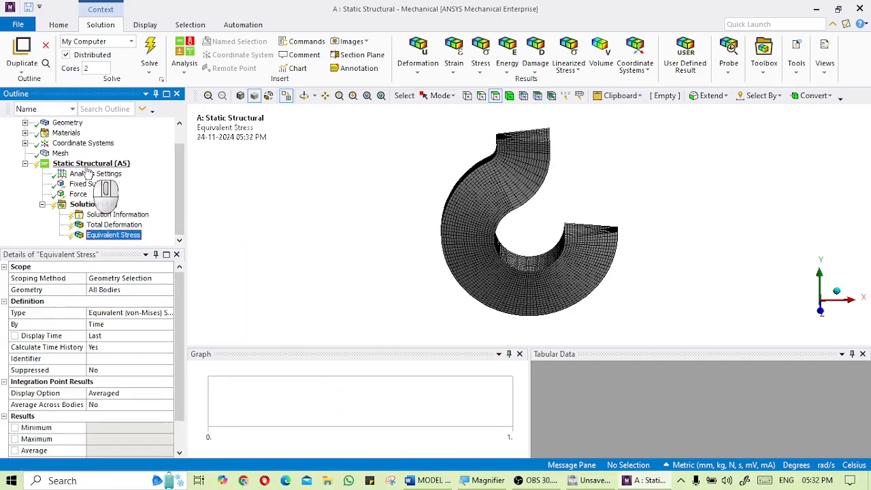
# Solve the analysis and review the equivalent stress result on the trapezoidal hook
pyautogui.click(152, 49)
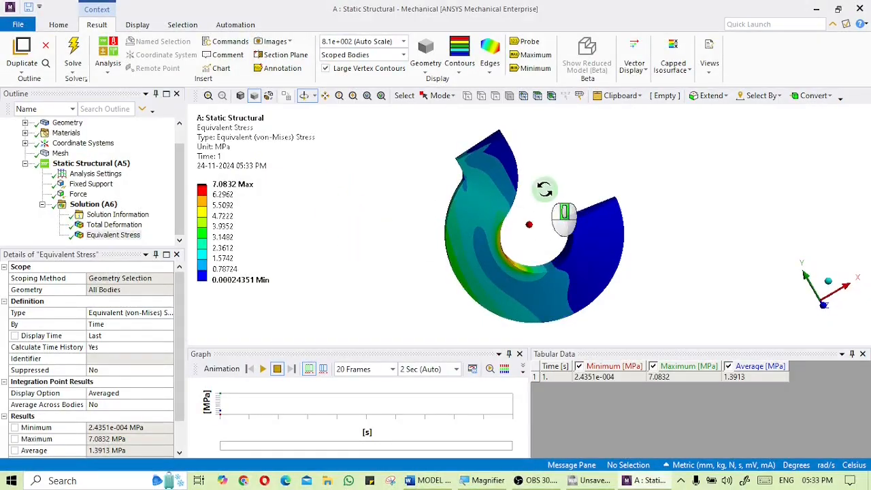
pyautogui.moveTo(565, 214); pyautogui.dragTo(544, 233, button='middle')
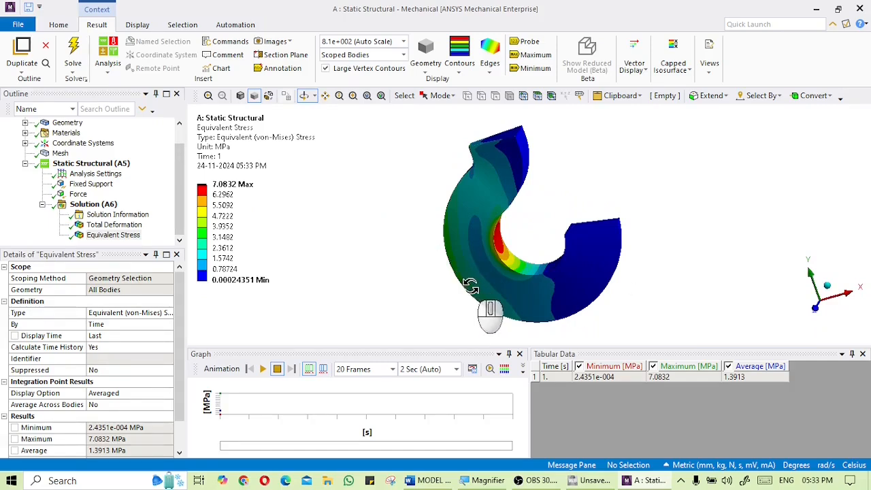
pyautogui.click(215, 196)
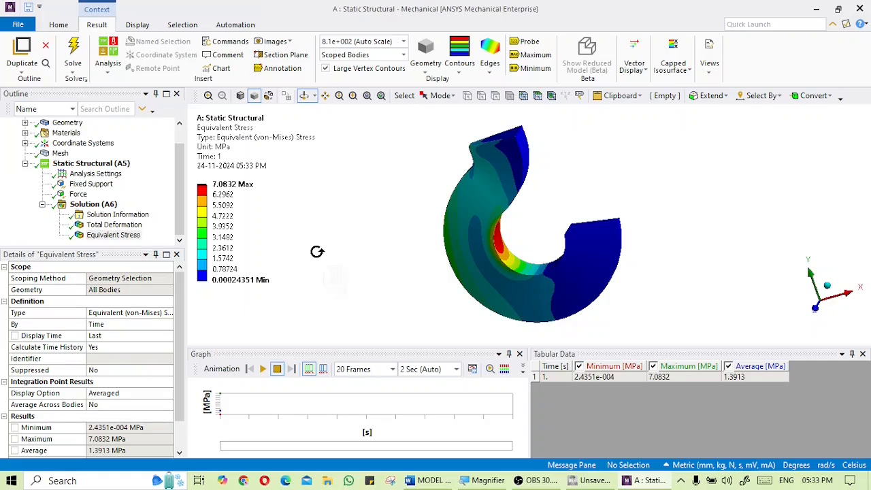
# Return to the Workbench project and add a second Static Structural system named circle
pyautogui.click(861, 10)
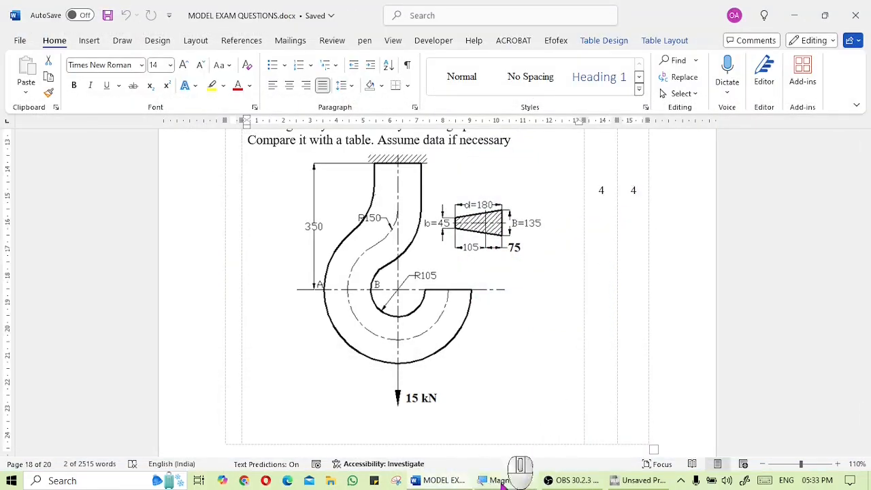
pyautogui.click(661, 484)
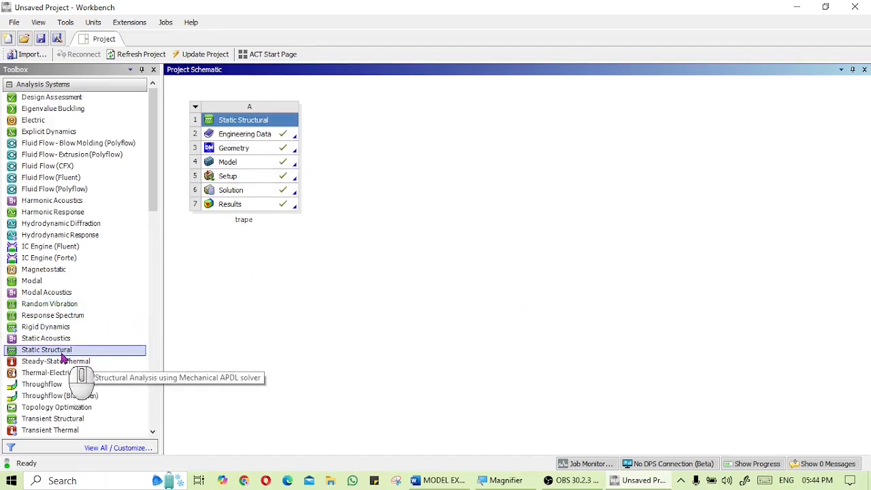
pyautogui.doubleClick(53, 351)
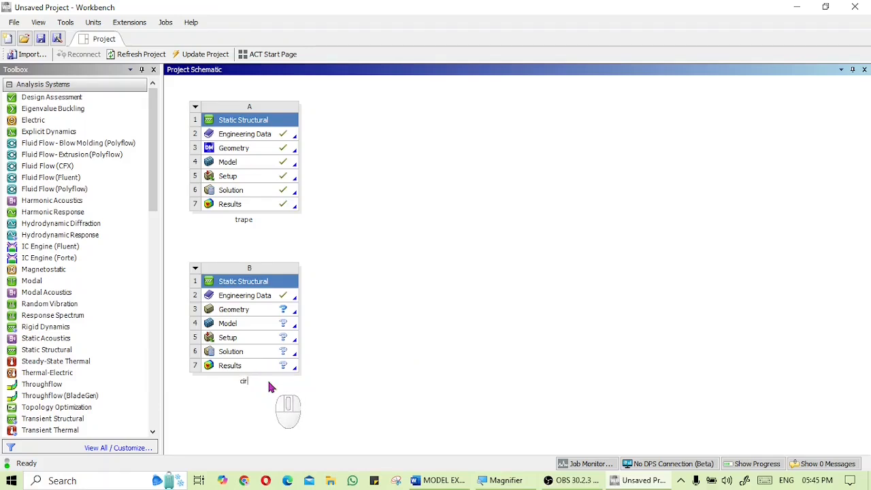
pyautogui.press('Return')
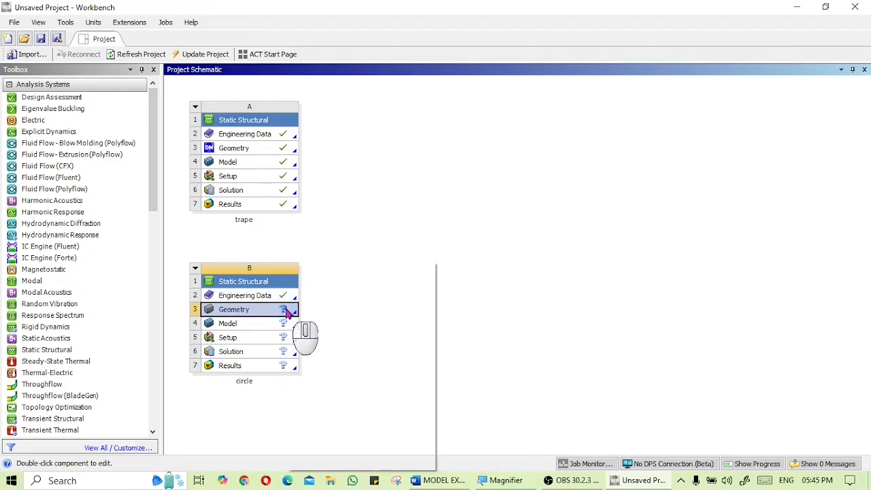
# Import hook_circle.igs from Documents as the geometry of the circle system
pyautogui.rightClick(287, 310)
pyautogui.moveTo(361, 306)
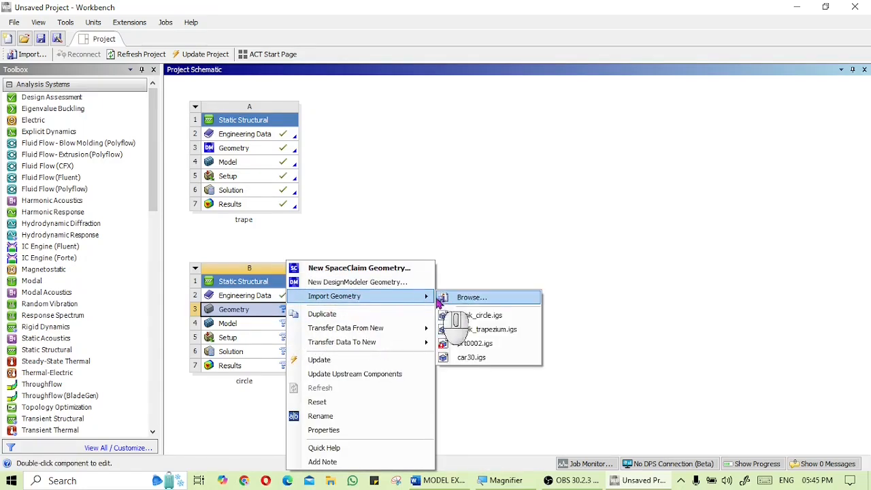
pyautogui.click(447, 300)
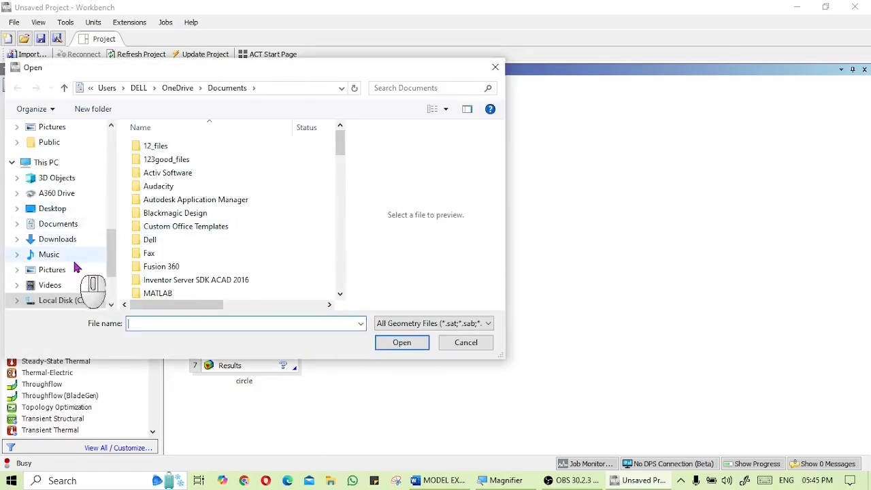
pyautogui.click(63, 242)
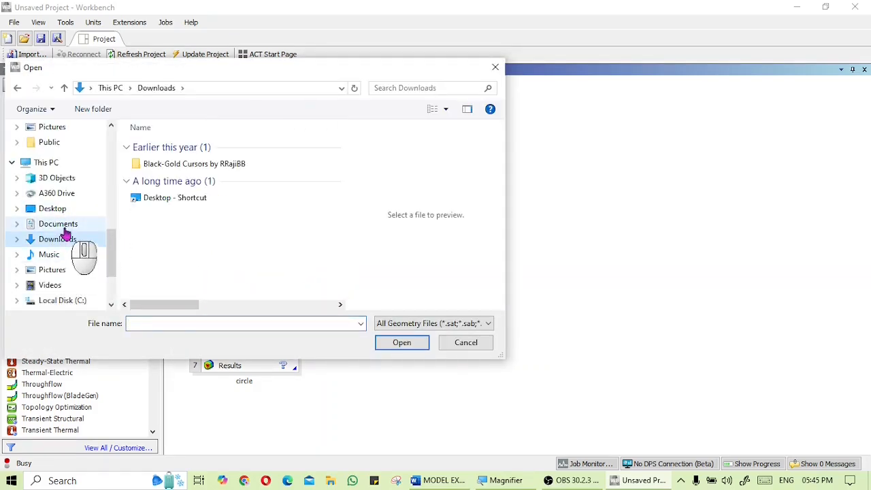
pyautogui.click(61, 224)
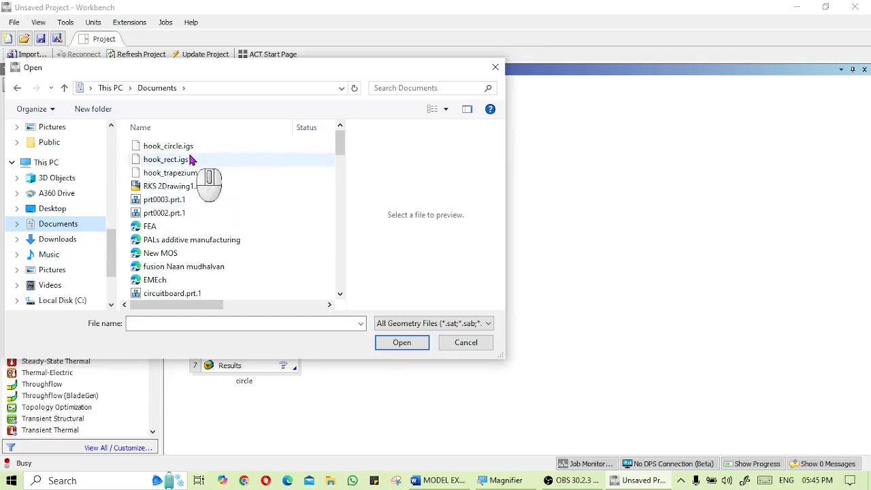
pyautogui.click(174, 147)
pyautogui.click(402, 342)
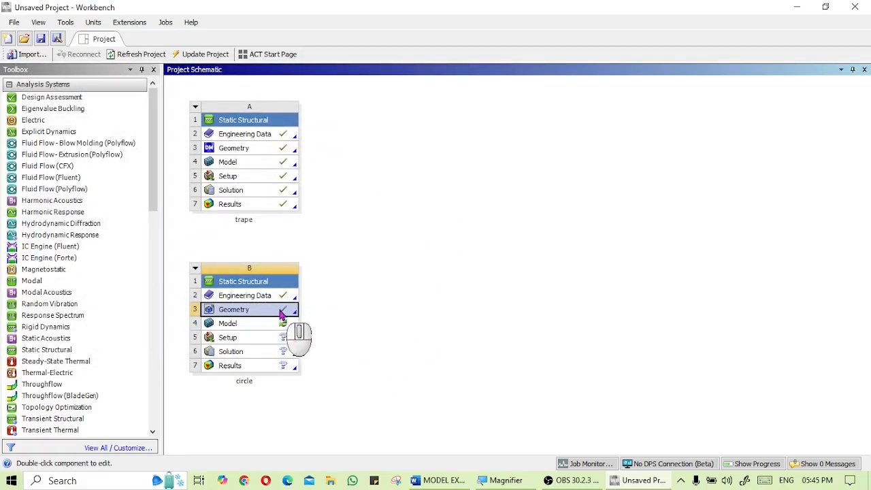
# Open the circle geometry in DesignModeler and generate the import
pyautogui.rightClick(281, 313)
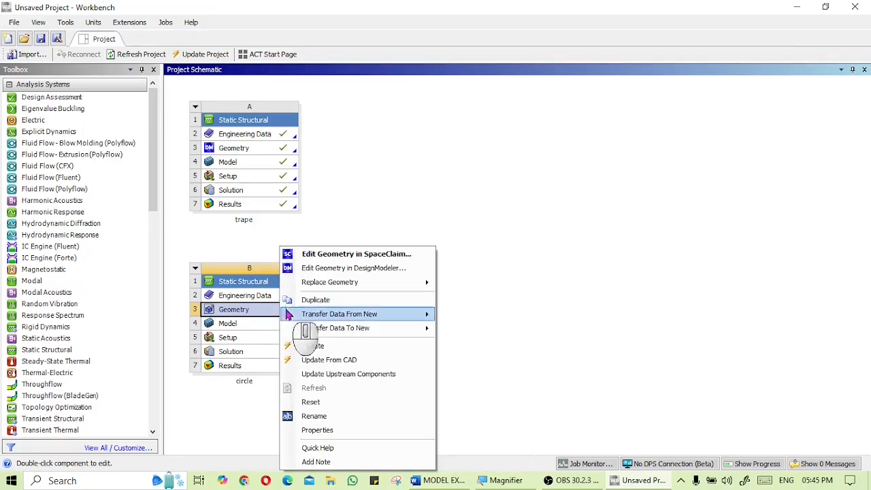
pyautogui.click(360, 266)
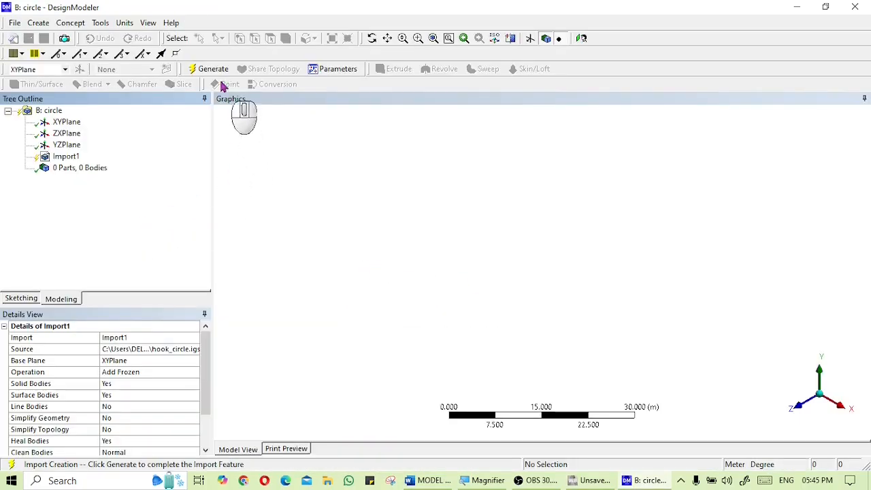
pyautogui.click(212, 69)
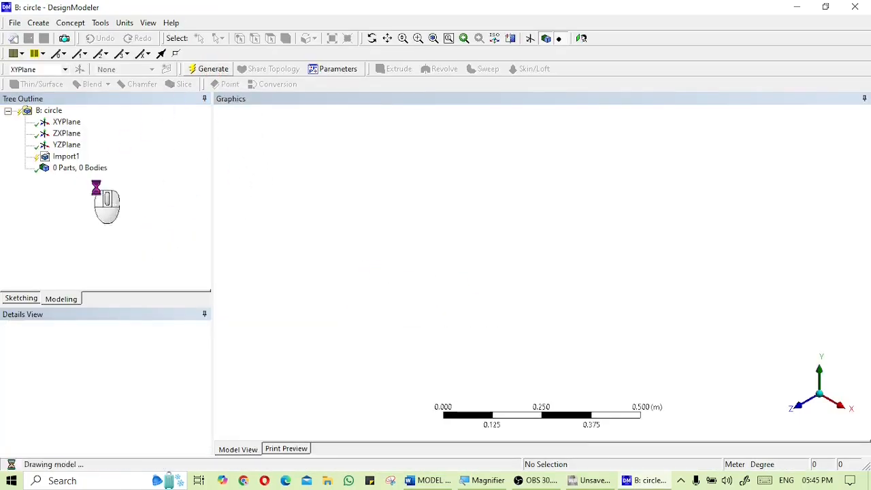
pyautogui.moveTo(550, 260); pyautogui.dragTo(585, 238, button='middle')
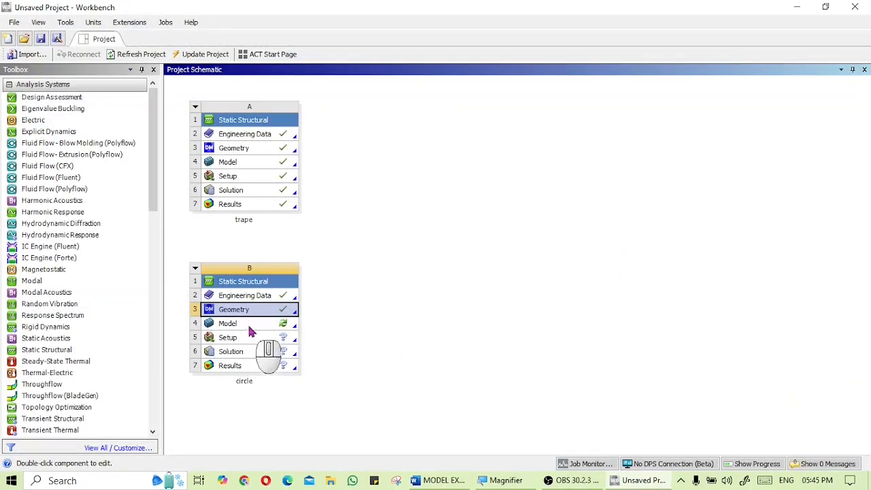
# Open the circle model in Mechanical, set the mesh sizing resolution to 6 and generate the mesh
pyautogui.doubleClick(249, 325)
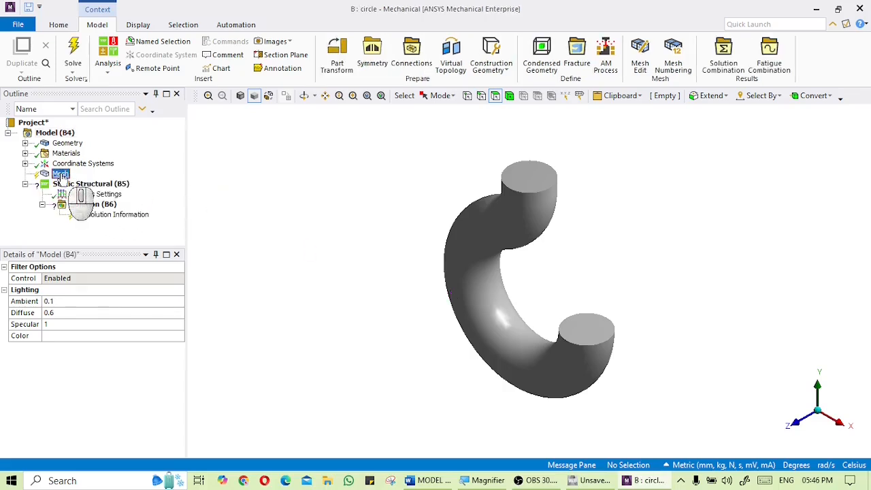
pyautogui.click(60, 174)
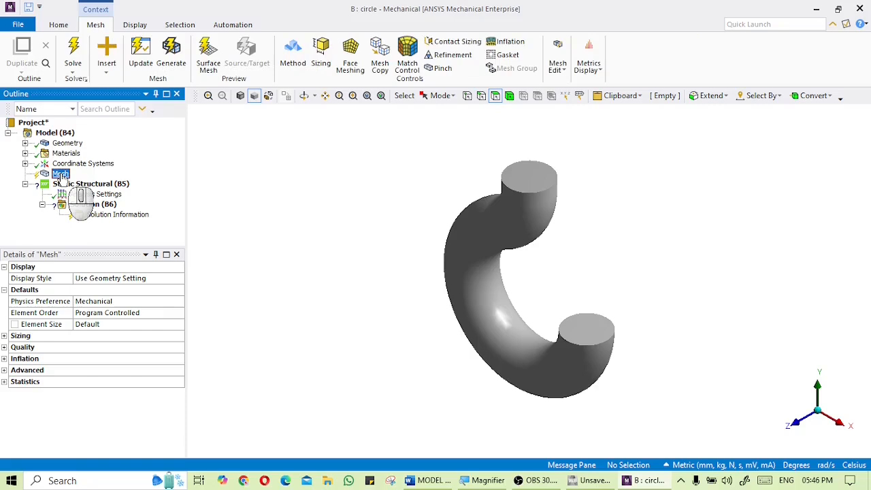
pyautogui.click(4, 336)
pyautogui.click(144, 358)
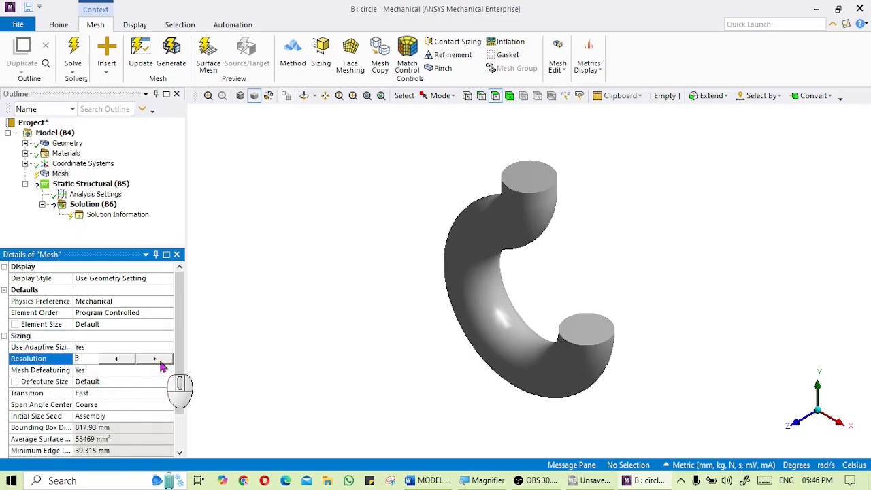
pyautogui.rightClick(61, 174)
pyautogui.click(102, 214)
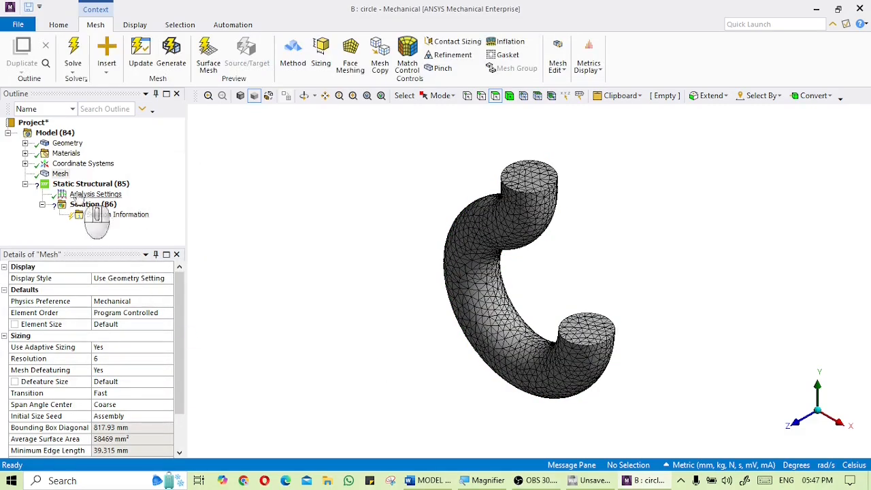
# Apply a fixed support to the circular hook's top end face
pyautogui.click(76, 185)
pyautogui.rightClick(76, 185)
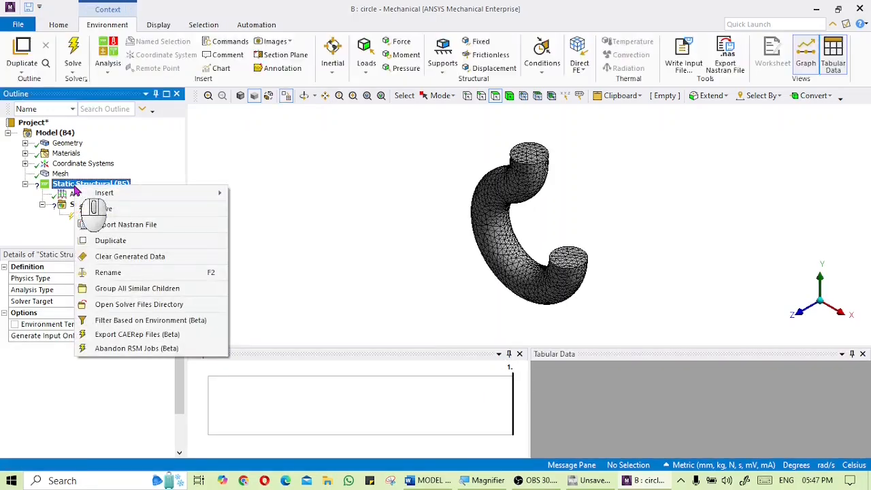
pyautogui.moveTo(120, 196)
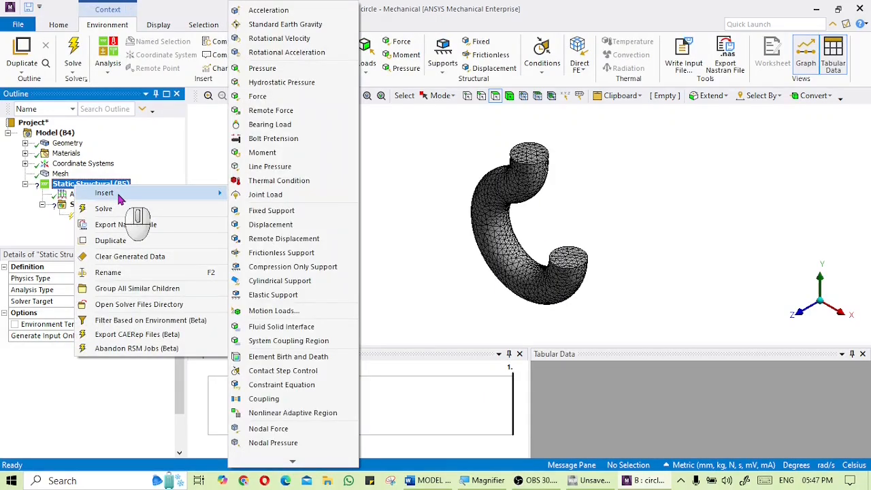
pyautogui.click(276, 210)
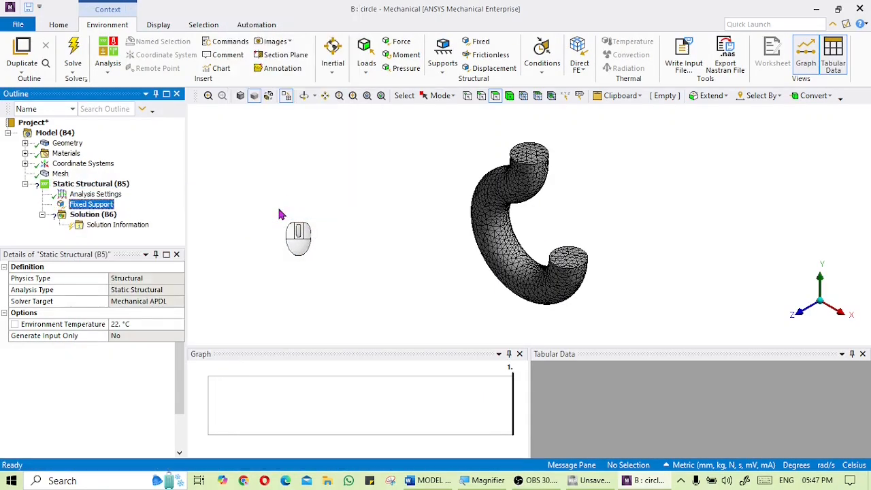
pyautogui.click(529, 156)
pyautogui.click(97, 289)
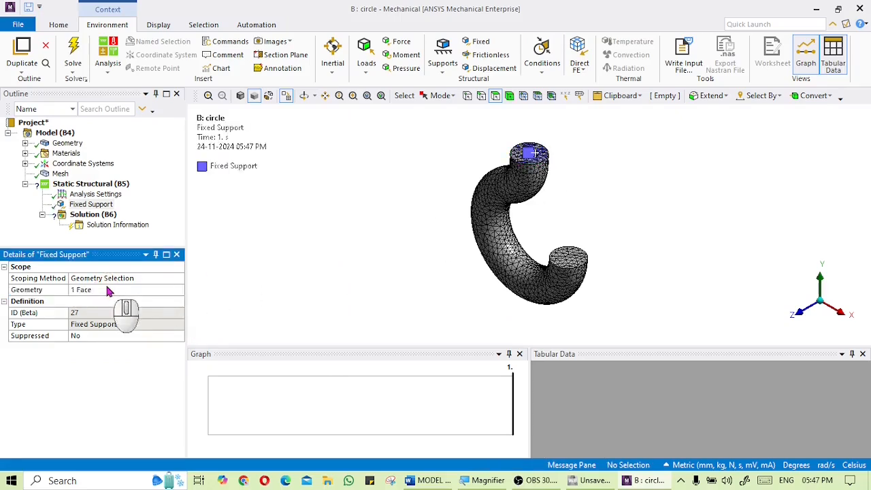
# Insert a Force load into the static structural analysis
pyautogui.rightClick(101, 188)
pyautogui.moveTo(146, 192)
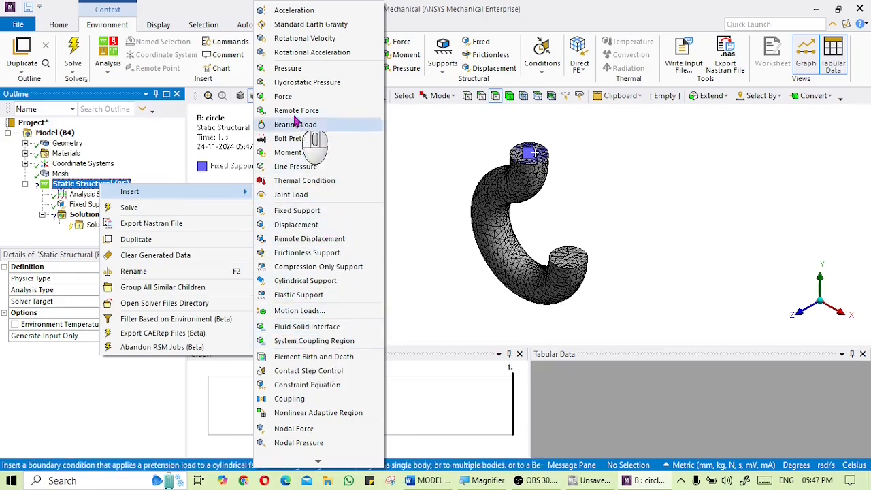
pyautogui.click(287, 97)
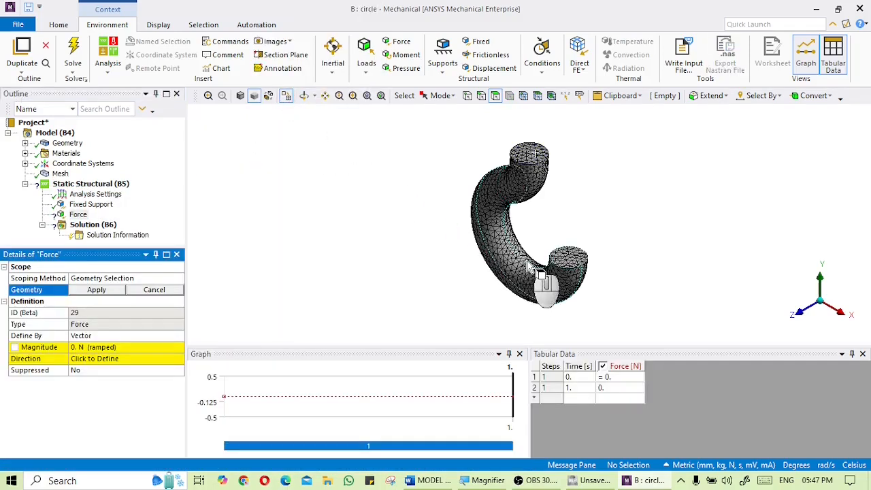
# Scope the force to the inner edge along the lower curve of the circular hook, switching to edge selection
pyautogui.click(531, 265)
pyautogui.moveTo(536, 267); pyautogui.dragTo(497, 267, button='middle')
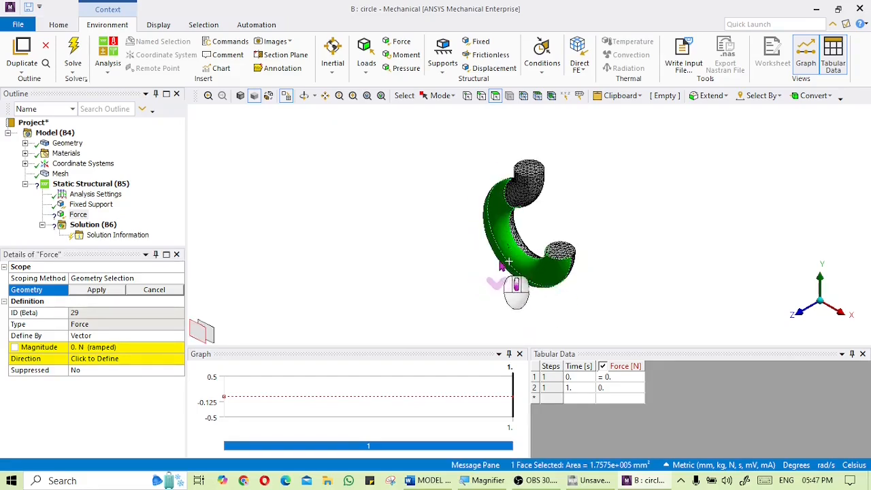
pyautogui.scroll(5, 499, 269)
pyautogui.scroll(-1, 501, 286)
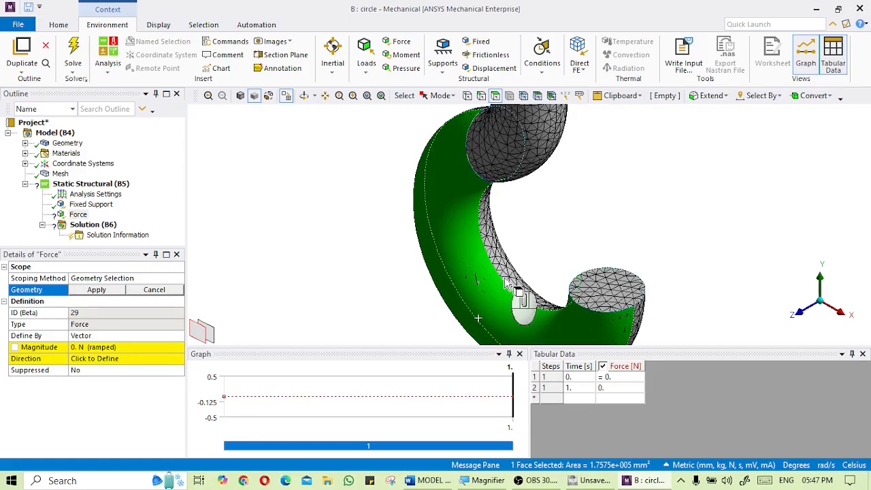
pyautogui.click(481, 96)
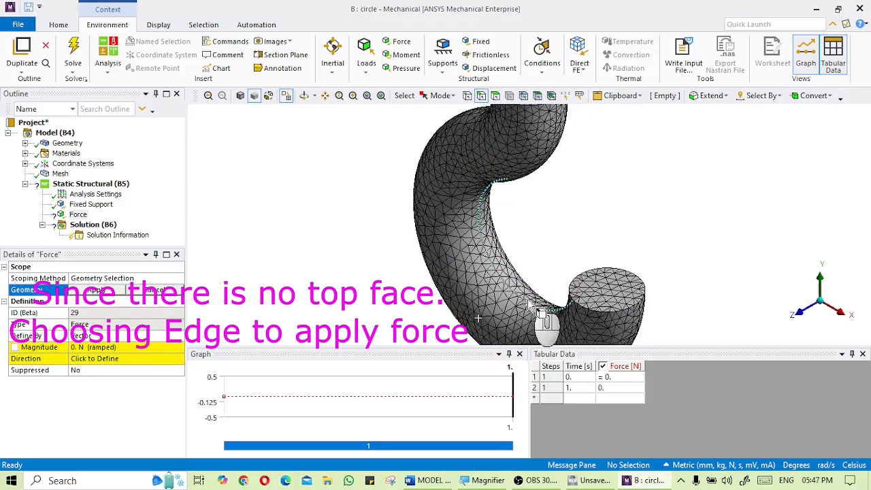
pyautogui.click(528, 305)
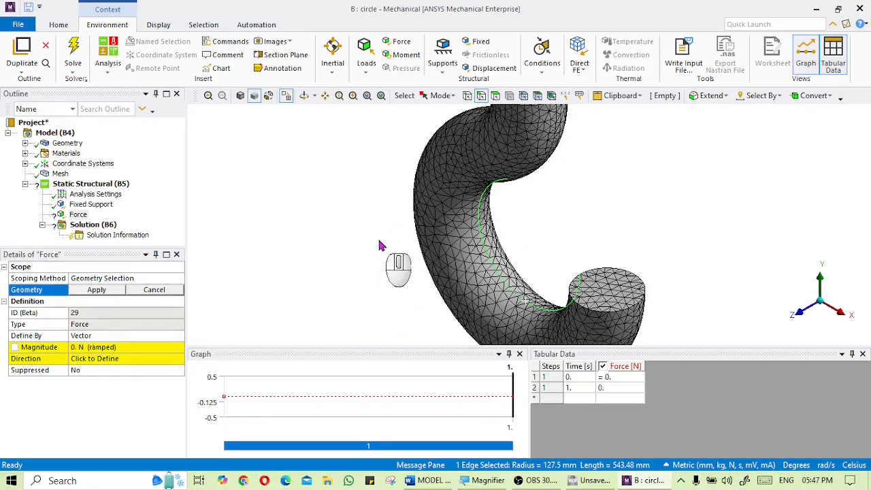
pyautogui.click(102, 291)
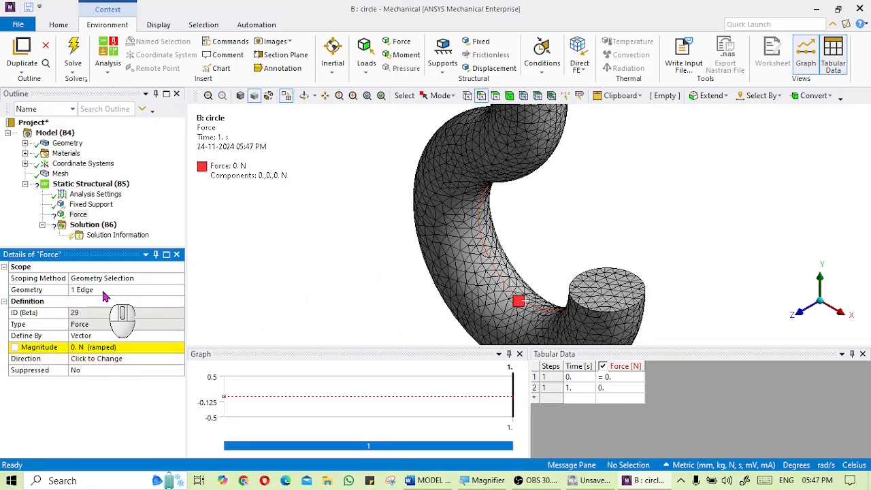
# Define the force by components and set the Y component to -15000 N
pyautogui.click(142, 335)
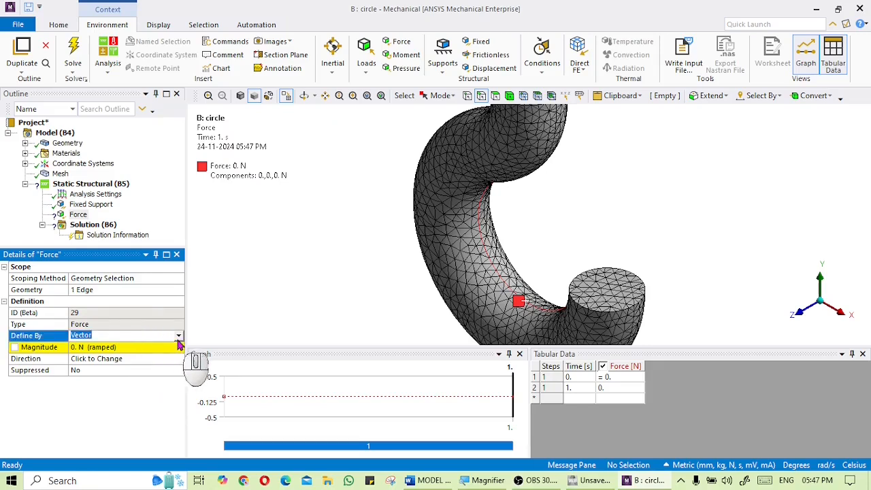
pyautogui.click(179, 337)
pyautogui.click(145, 345)
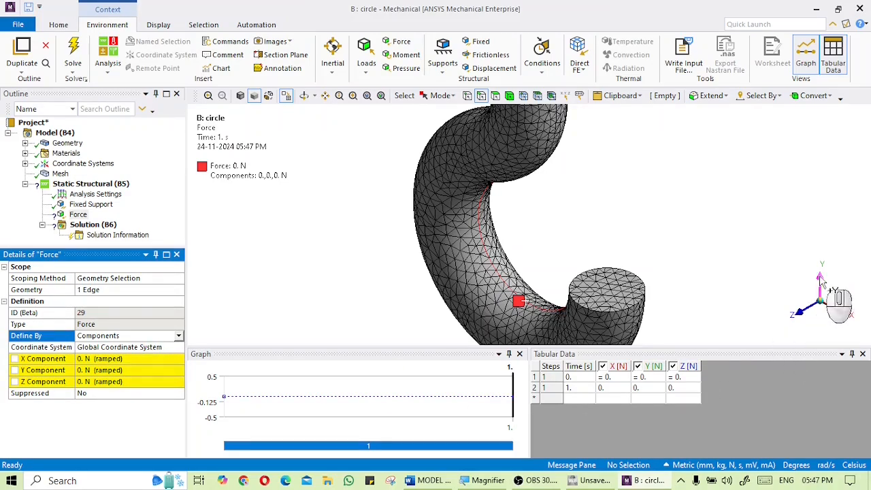
pyautogui.click(120, 370)
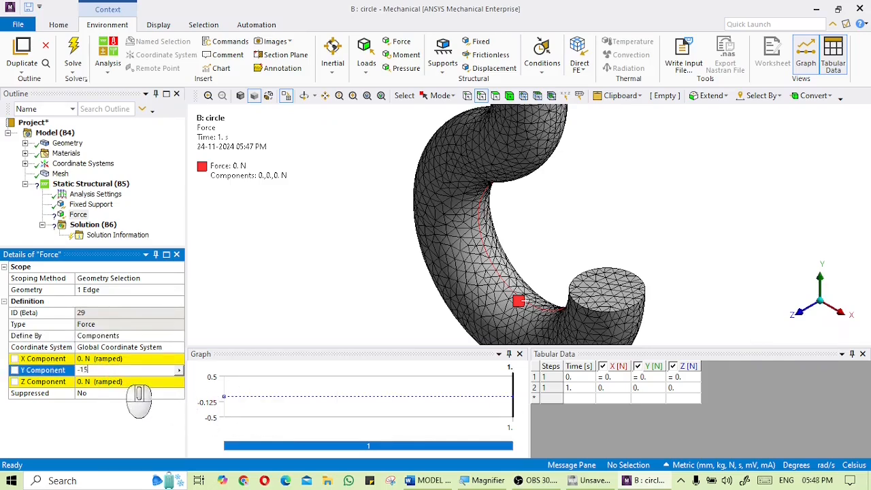
pyautogui.press('Return')
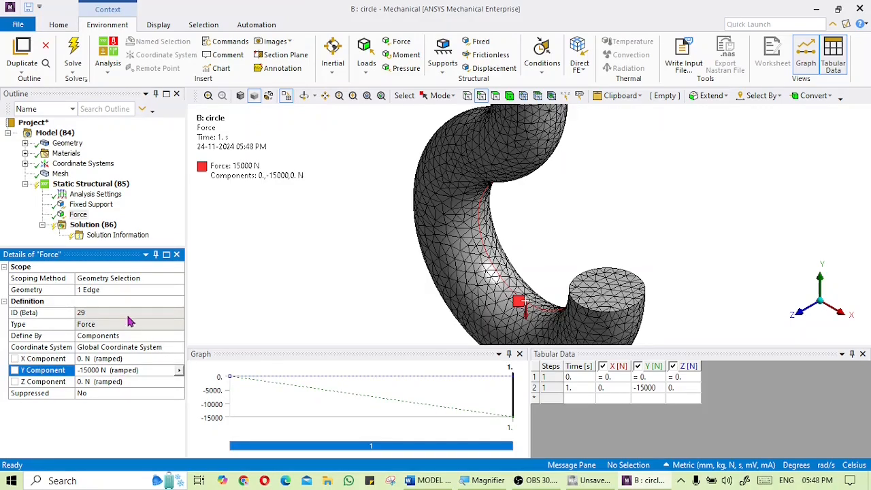
# Insert Equivalent Stress and Total Deformation results under the solution
pyautogui.click(99, 226)
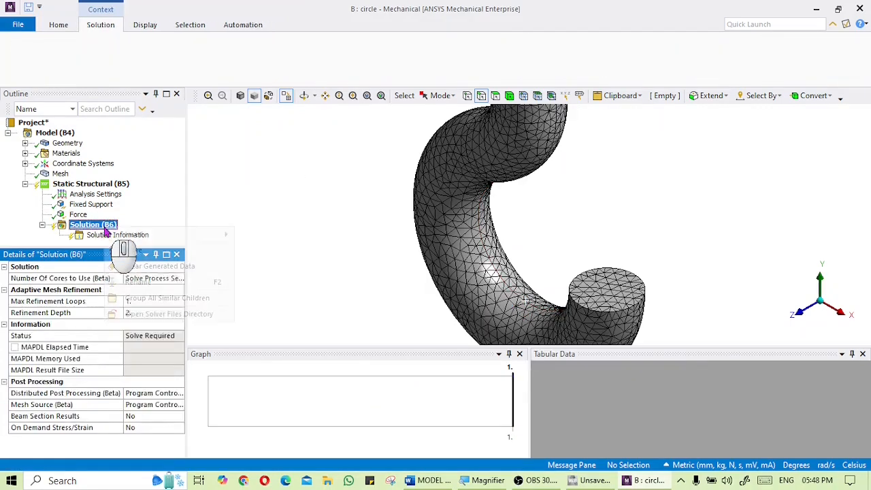
pyautogui.rightClick(106, 231)
pyautogui.moveTo(156, 235)
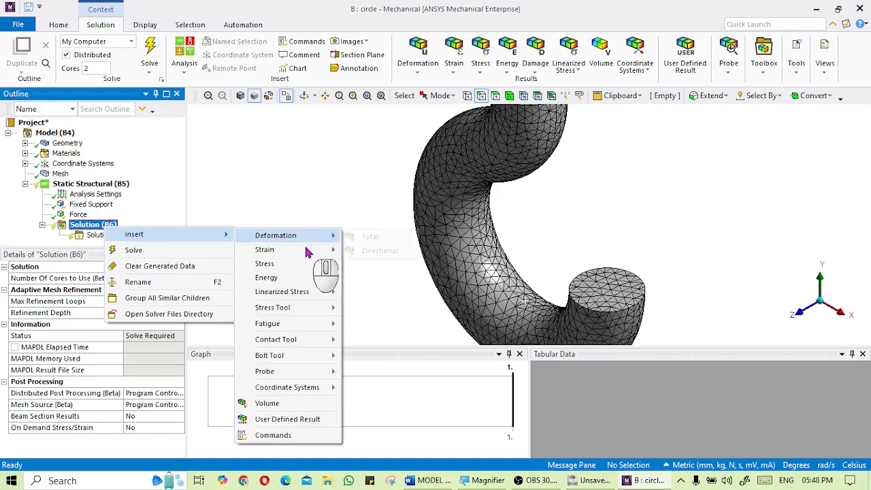
pyautogui.moveTo(302, 265)
pyautogui.click(368, 210)
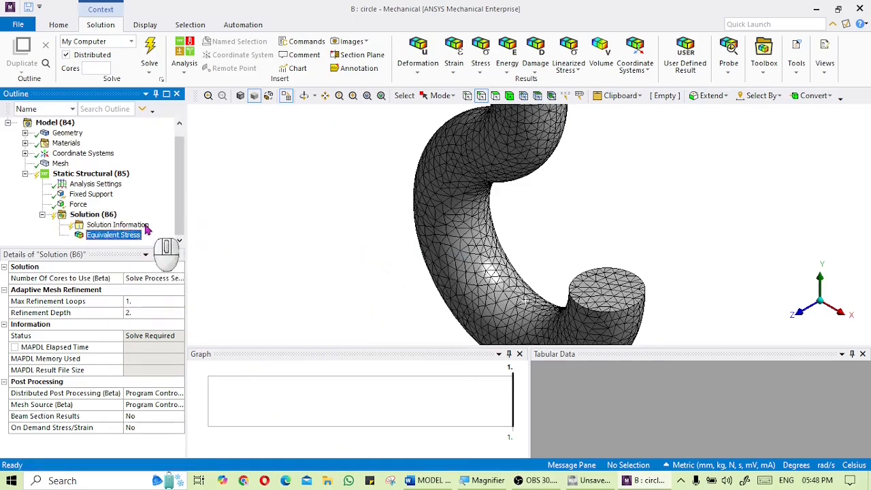
pyautogui.rightClick(108, 215)
pyautogui.moveTo(170, 222)
pyautogui.moveTo(292, 227)
pyautogui.click(360, 225)
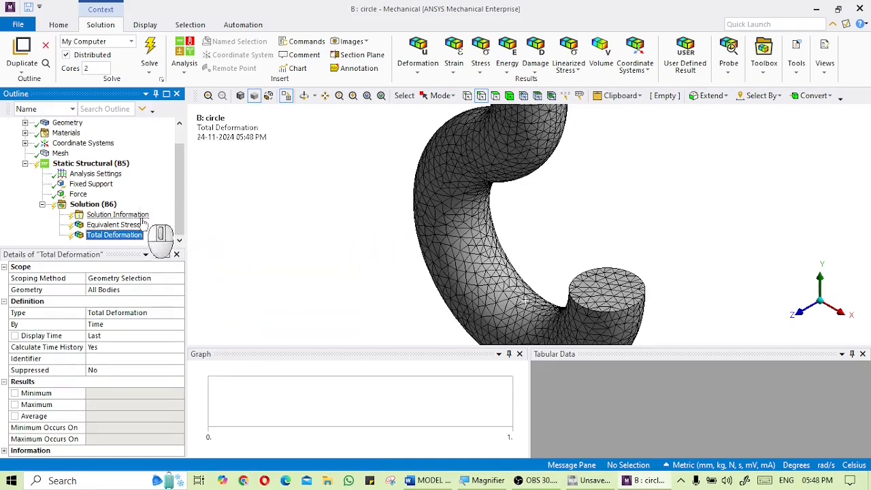
# Solve the analysis and open the equivalent stress result, rotating the hook to inspect it
pyautogui.click(148, 62)
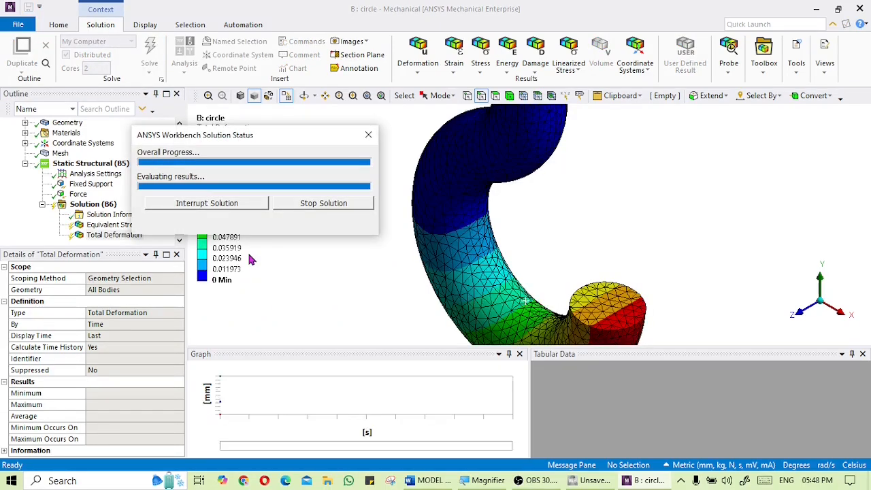
pyautogui.scroll(-3, 332, 268)
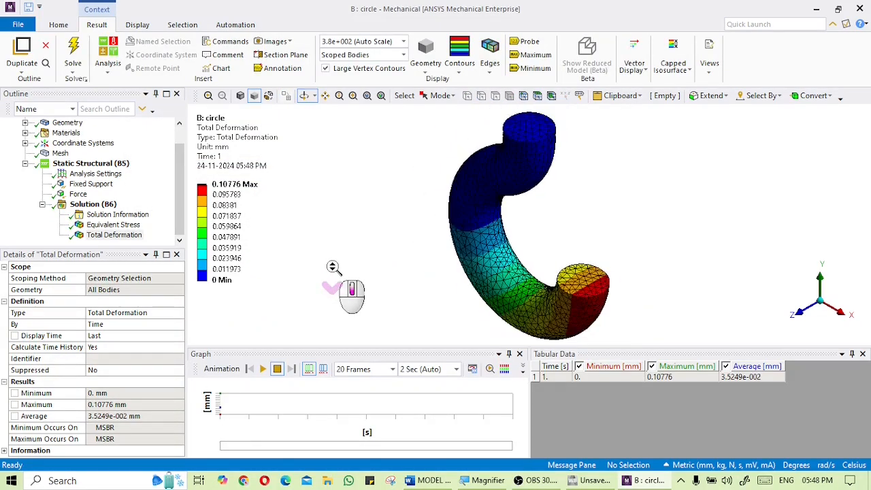
pyautogui.click(134, 227)
pyautogui.moveTo(356, 258); pyautogui.dragTo(521, 184, button='middle')
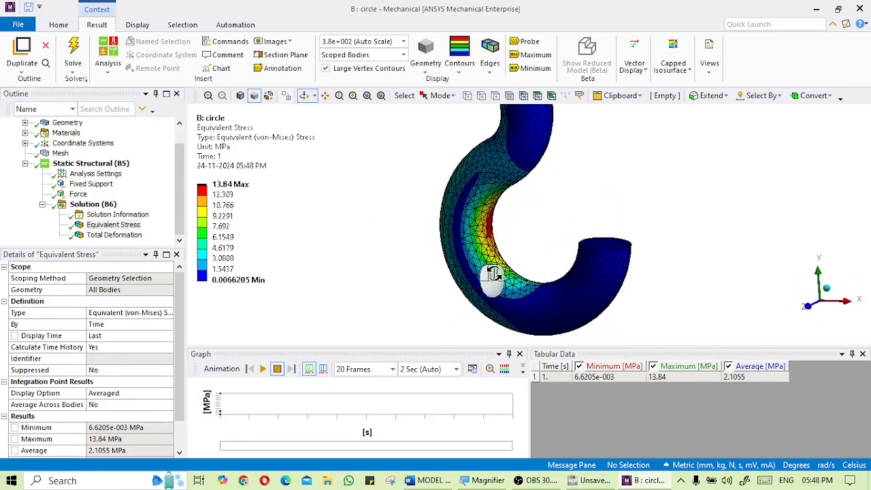